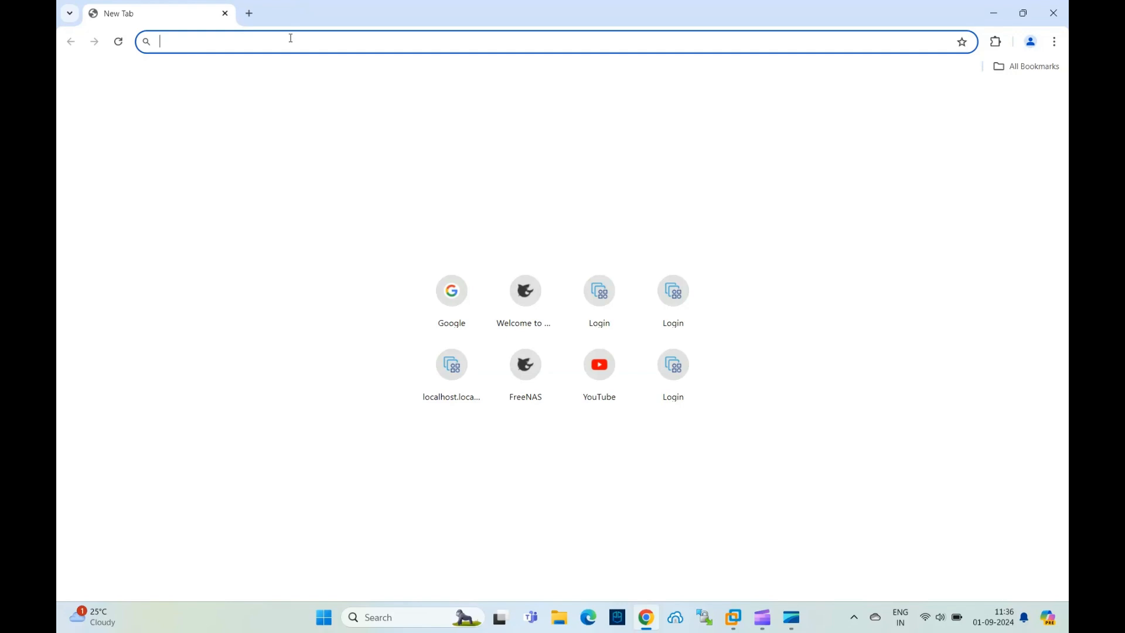
type("htp")
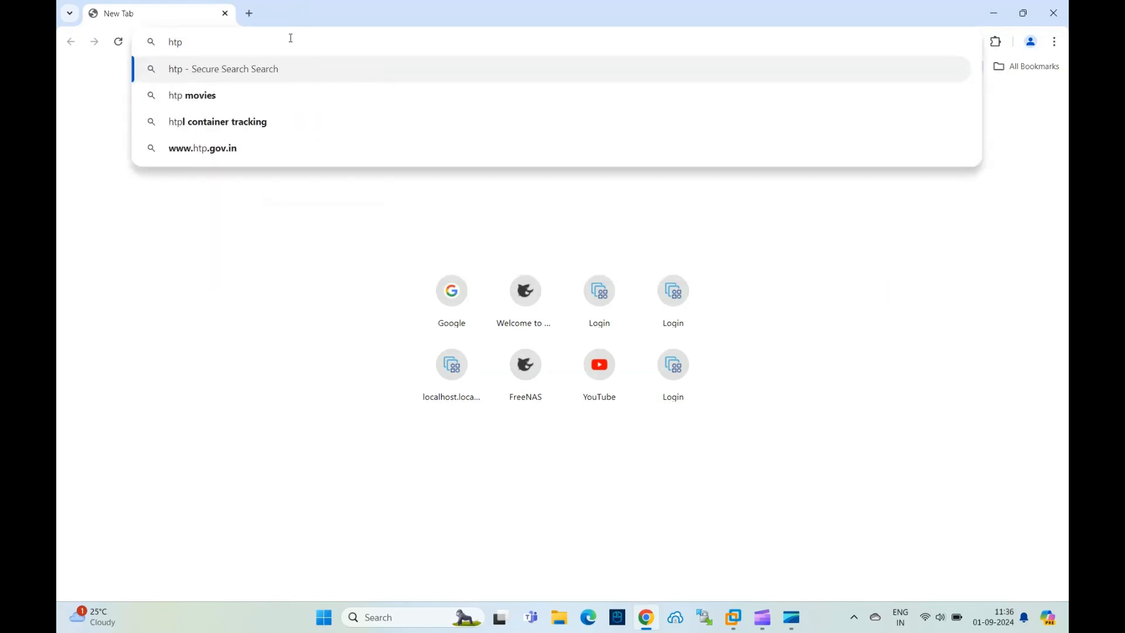
key("BackSpace")
type("t")
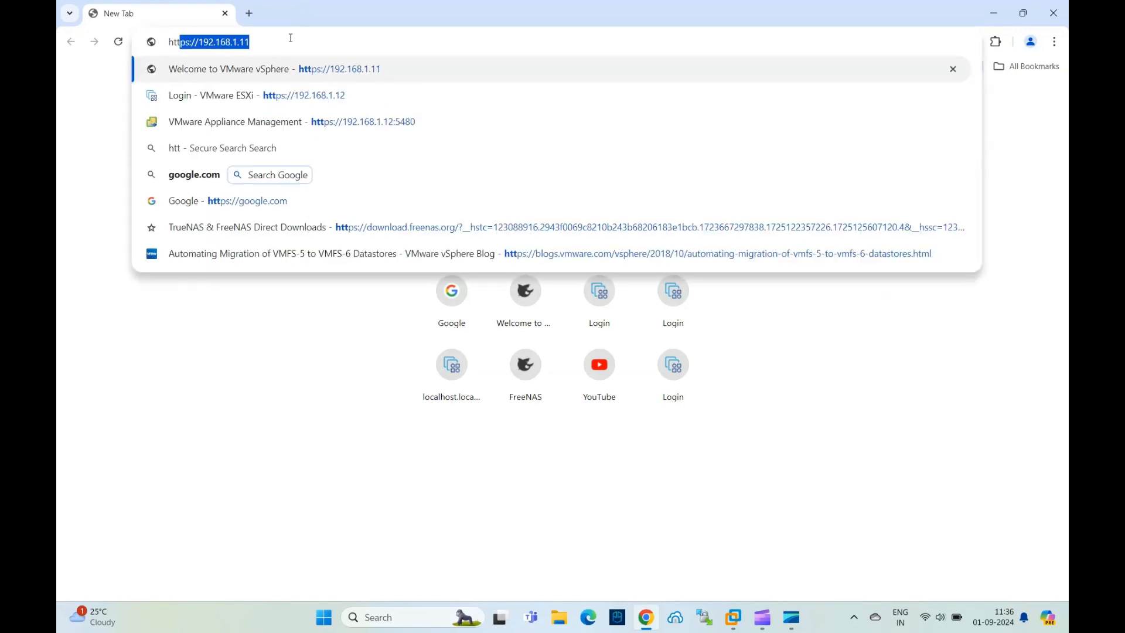
key("Right")
key("BackSpace")
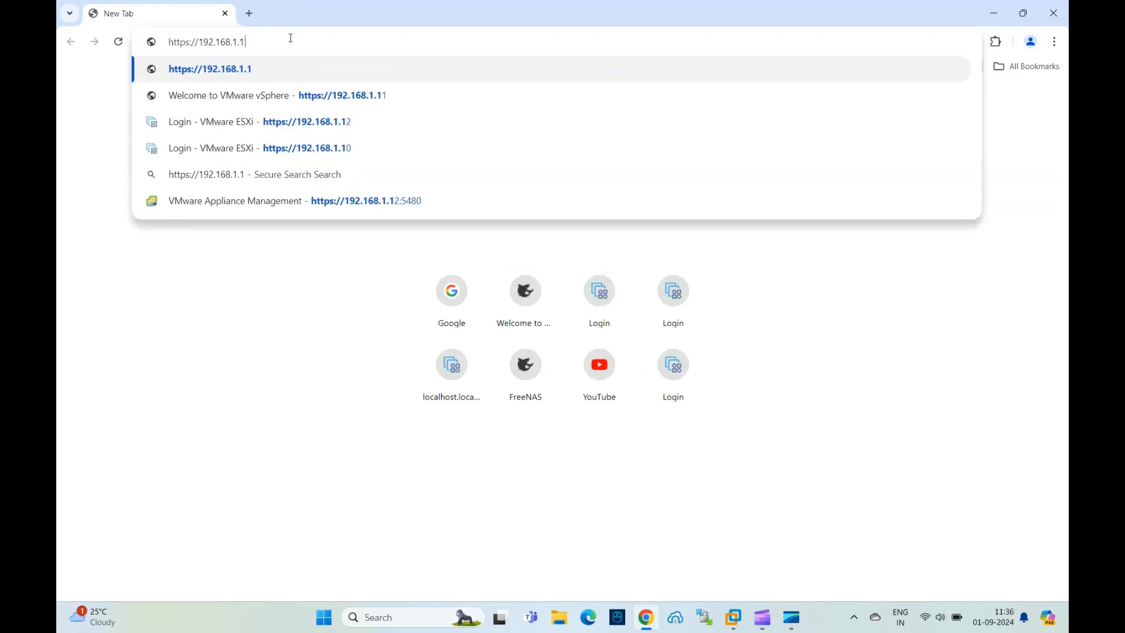
type("3")
key("Return")
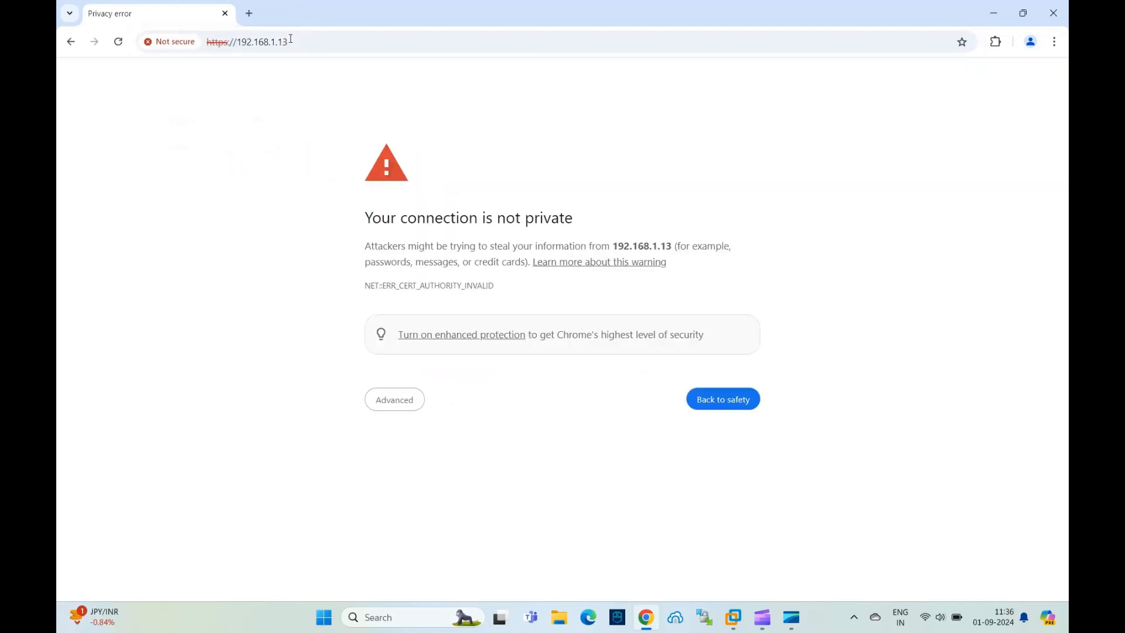
left_click(411, 404)
left_click(437, 502)
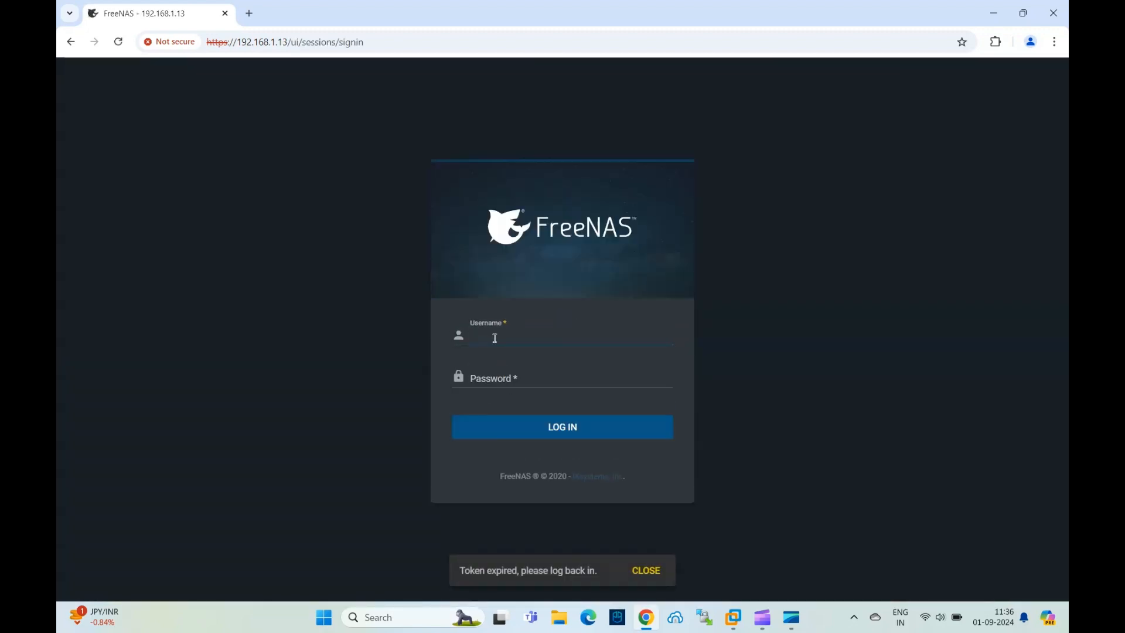
Step: Log in to the 192.168.1.13 FreeNAS as root with the administrator password
type("root")
key("Tab")
type("a")
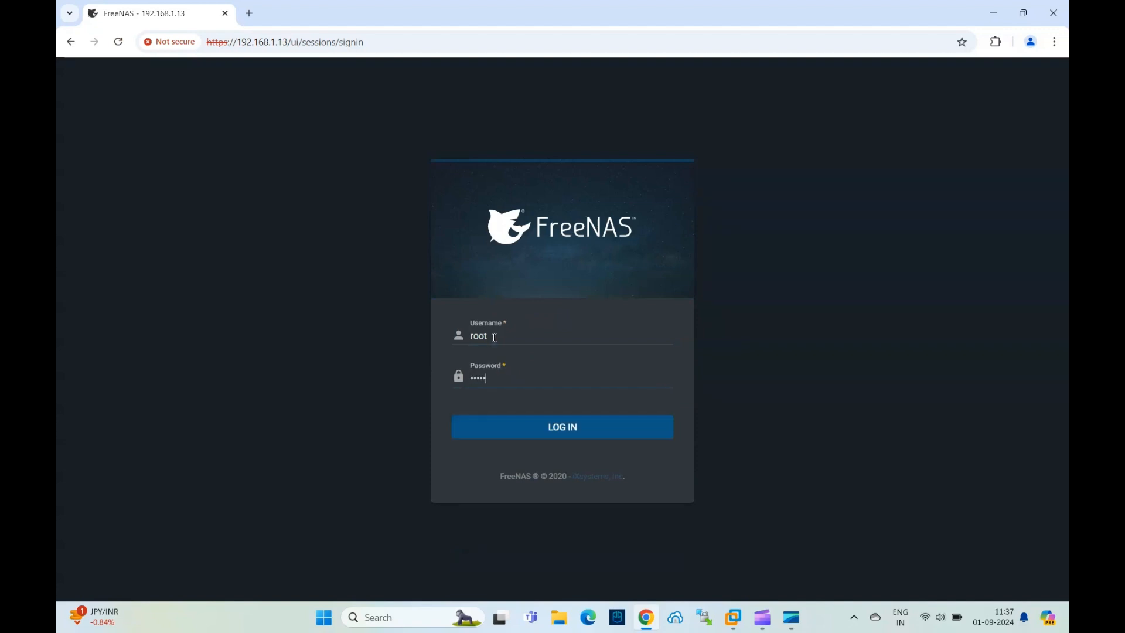
key("Return")
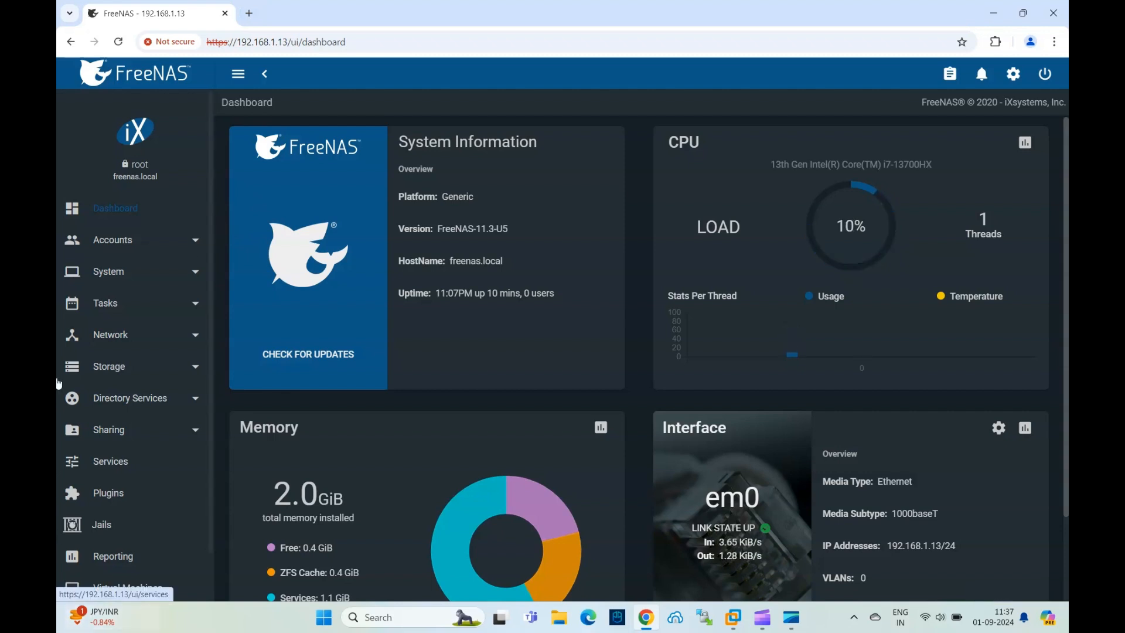
left_click(114, 249)
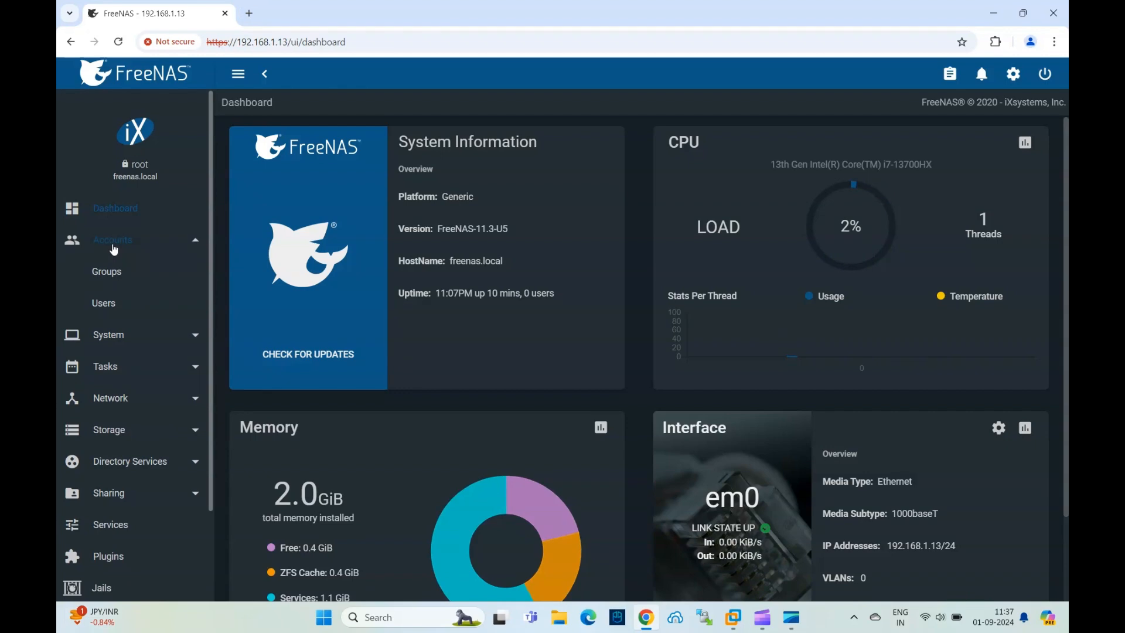
Step: Change the General timezone to Asia/Kolkata, save, and return to the Dashboard
left_click(114, 247)
left_click(118, 273)
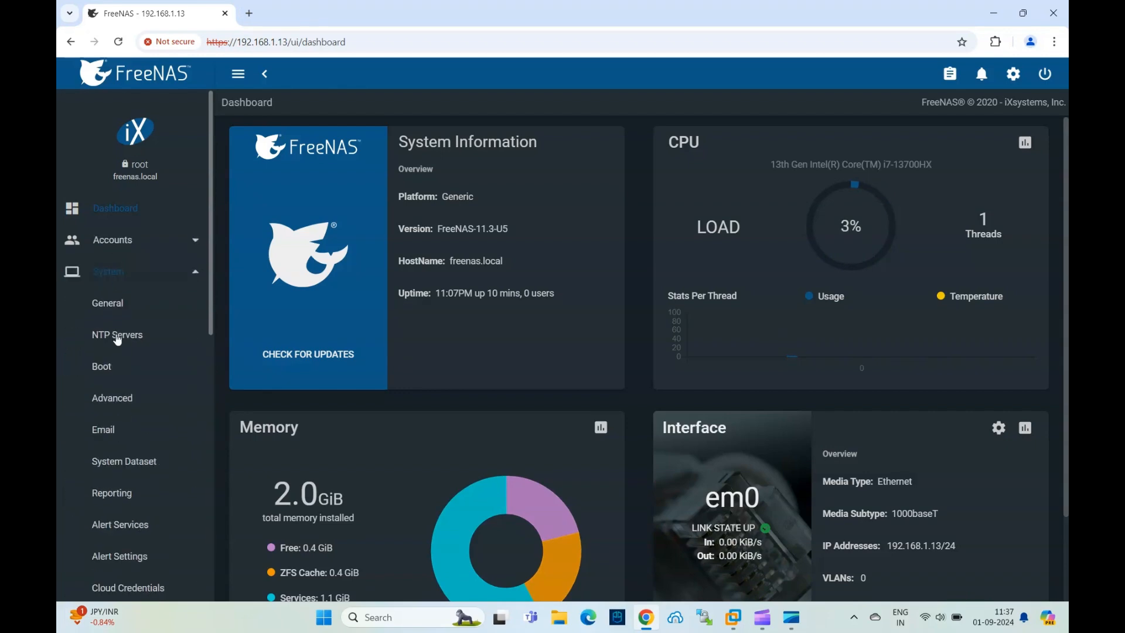
left_click(113, 314)
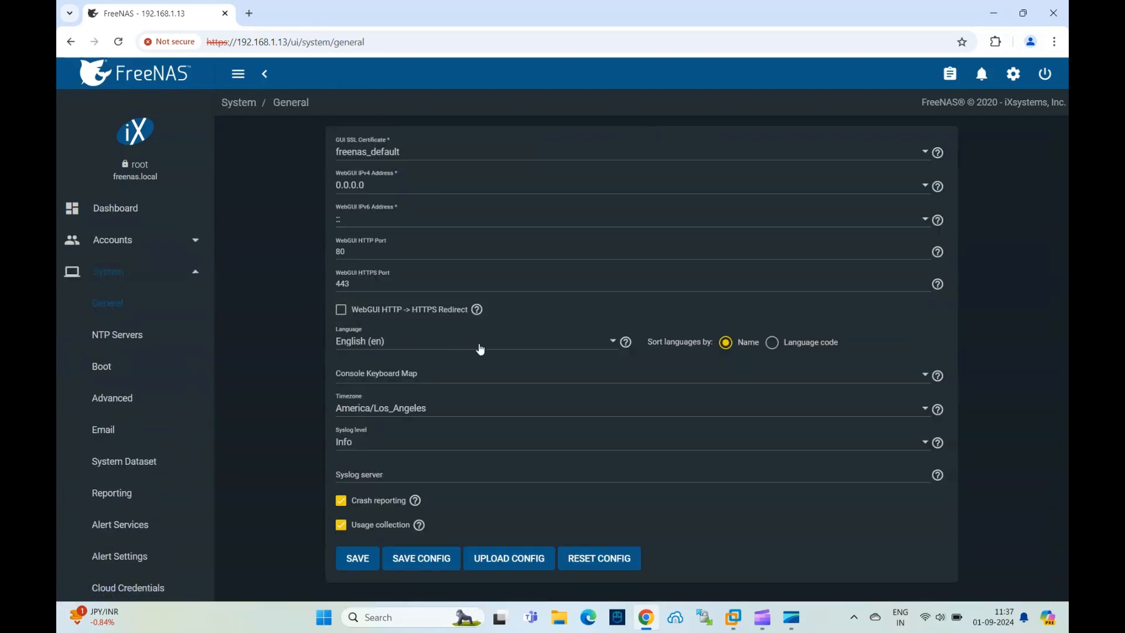
left_click(428, 412)
scroll(610, 429, "down", 20)
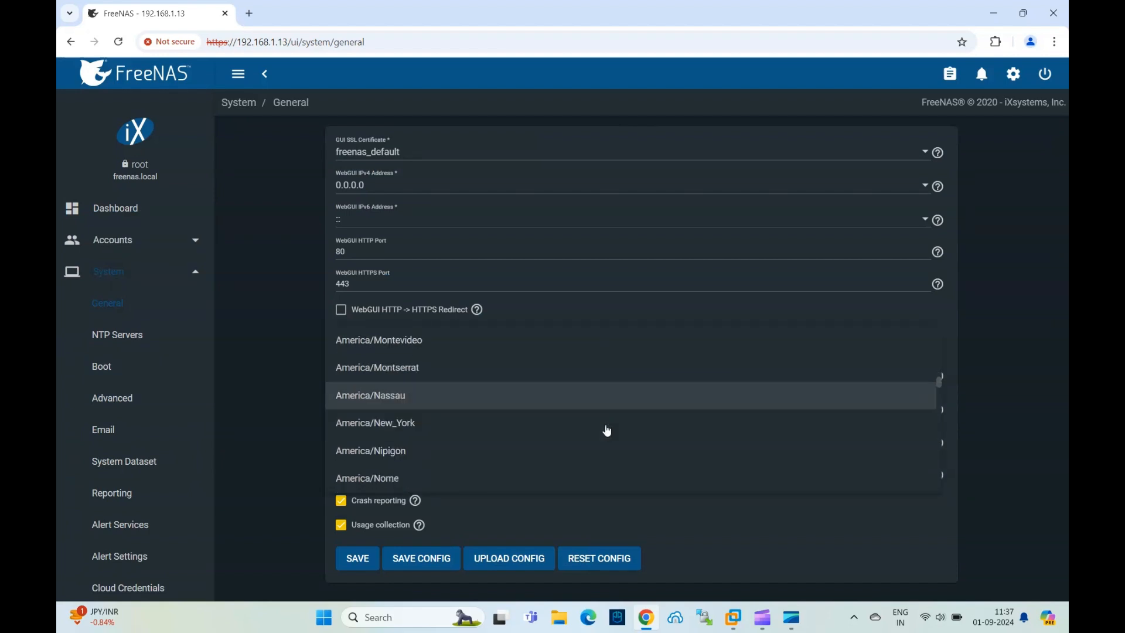
scroll(485, 417, "down", 10)
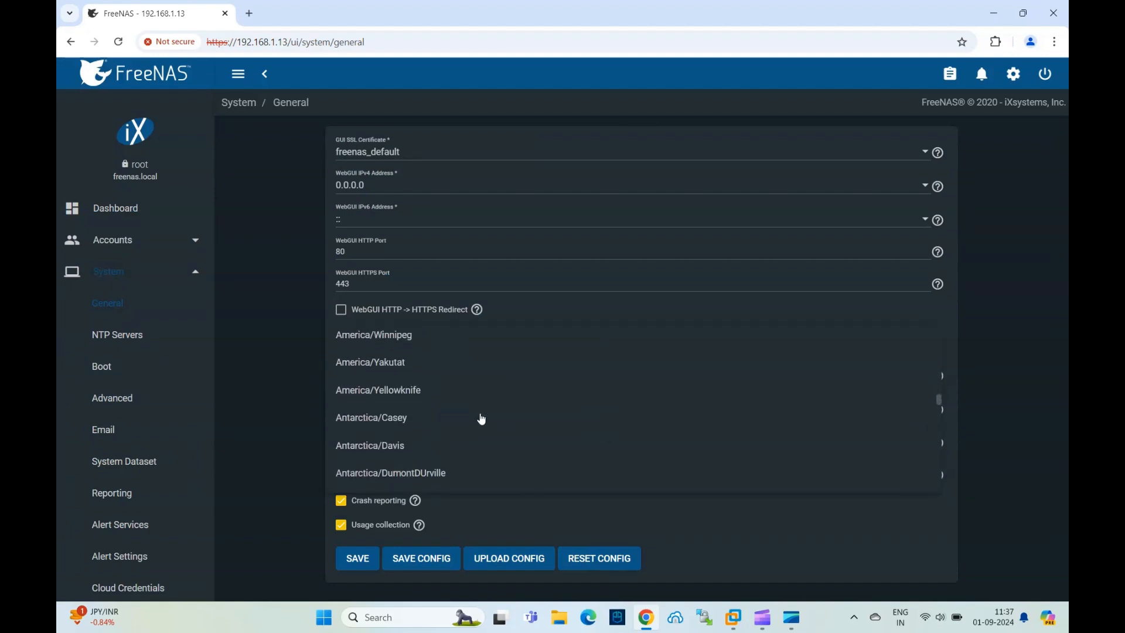
scroll(481, 423, "down", 8)
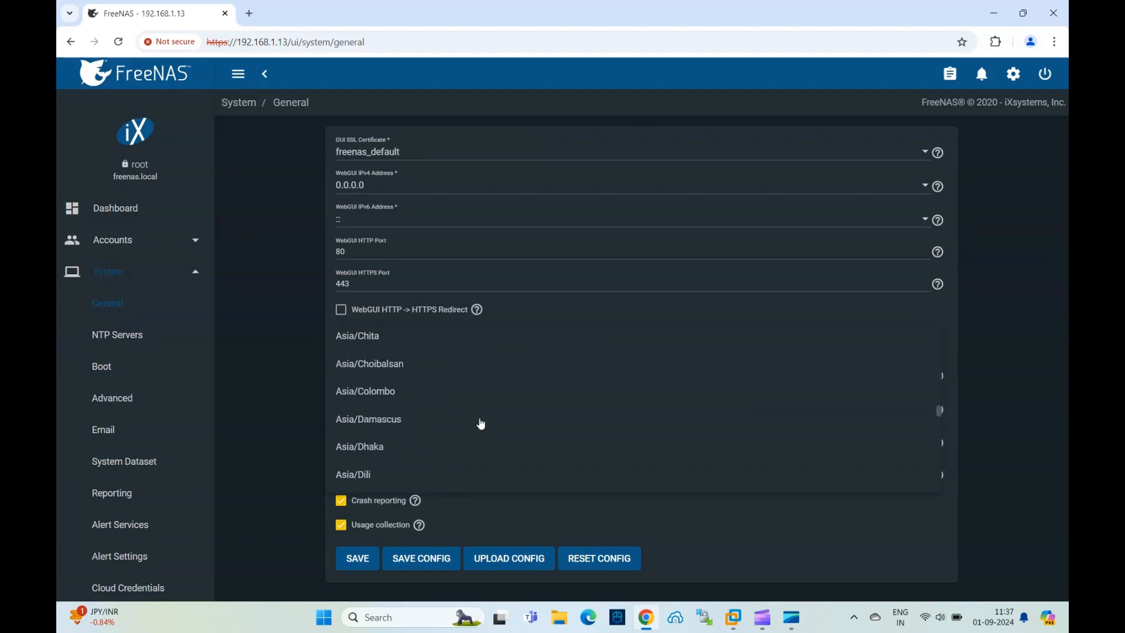
scroll(481, 423, "down", 3)
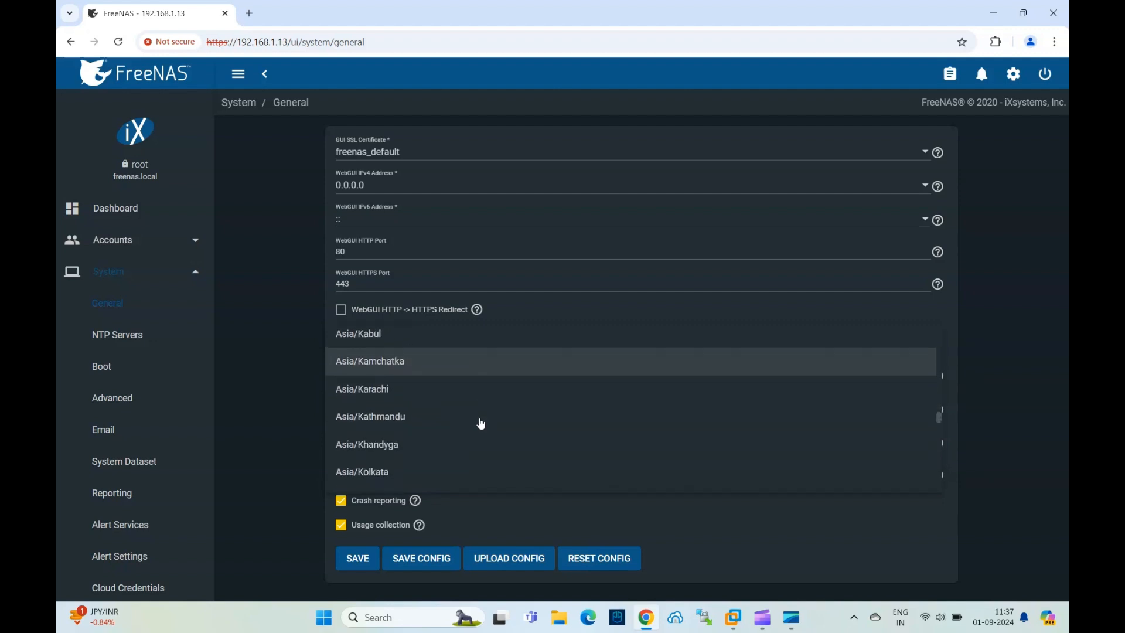
left_click(411, 409)
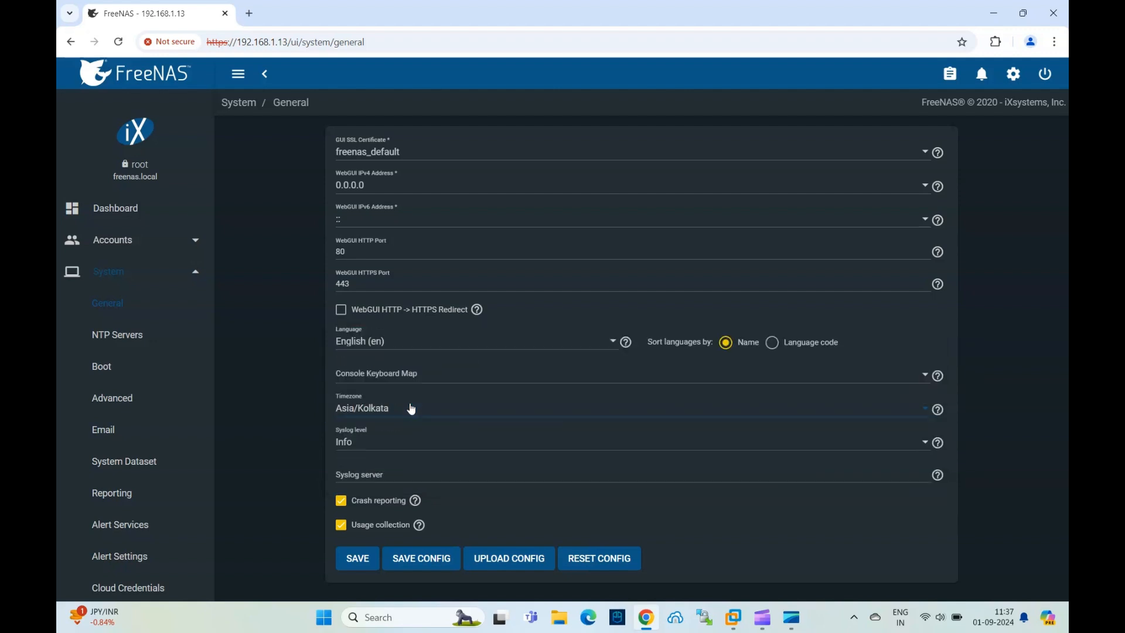
left_click(364, 561)
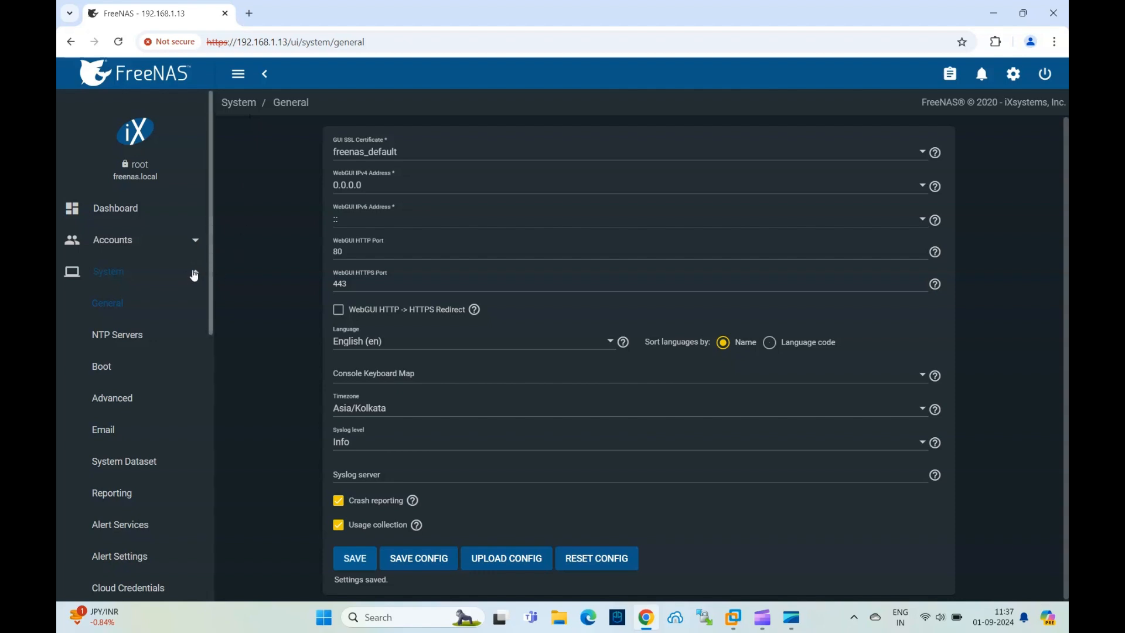
left_click(111, 206)
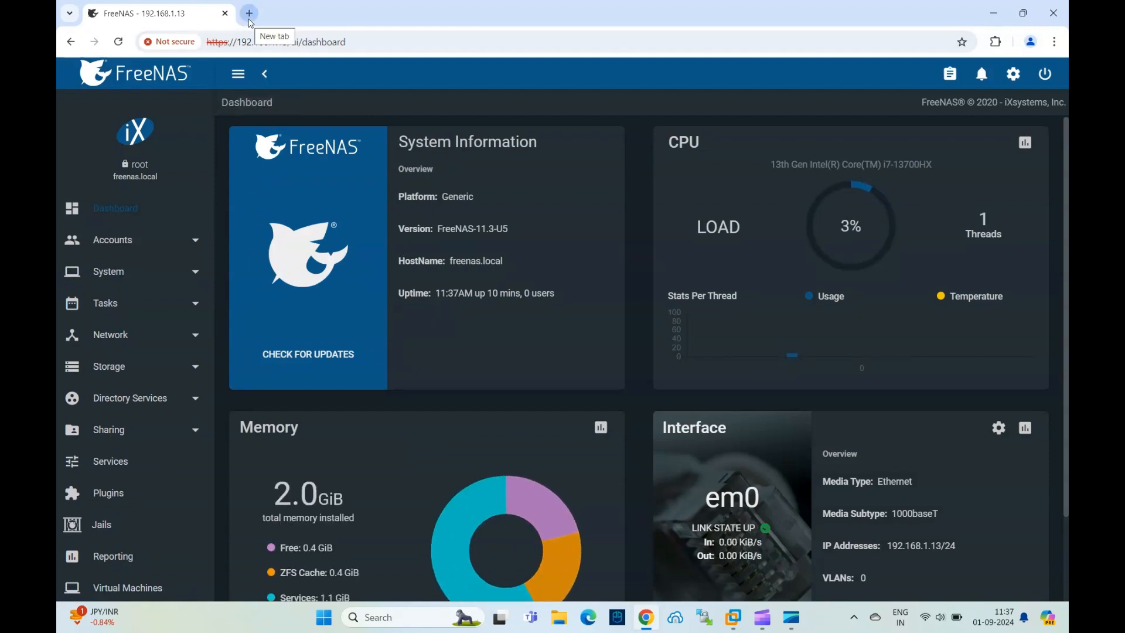
Step: Open Storage > Disks to see the single 20 GiB disk da0
left_click(133, 374)
left_click(123, 493)
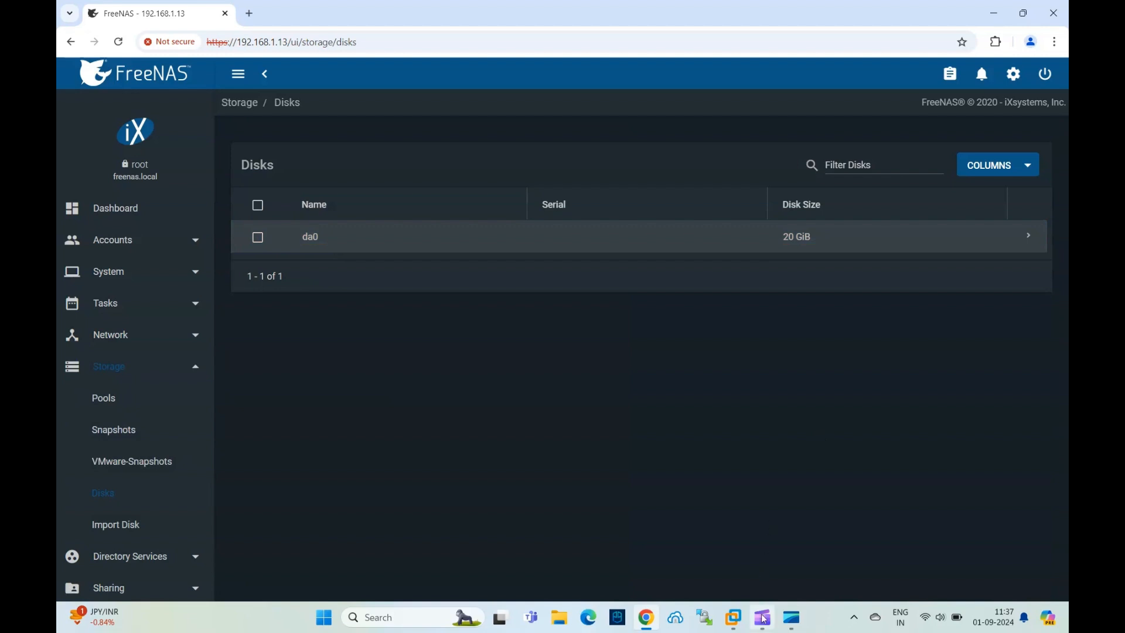
Step: Bring the nas1 virtual machine forward in VMware Workstation and open its settings
mouse_move(767, 626)
mouse_move(733, 620)
left_click(821, 527)
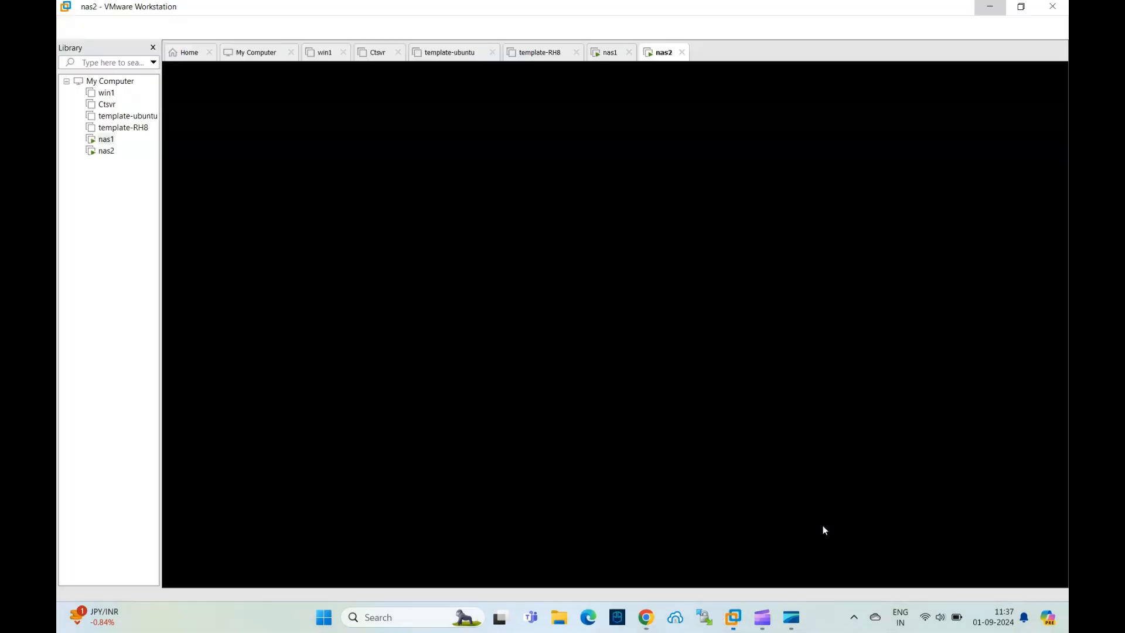
right_click(599, 58)
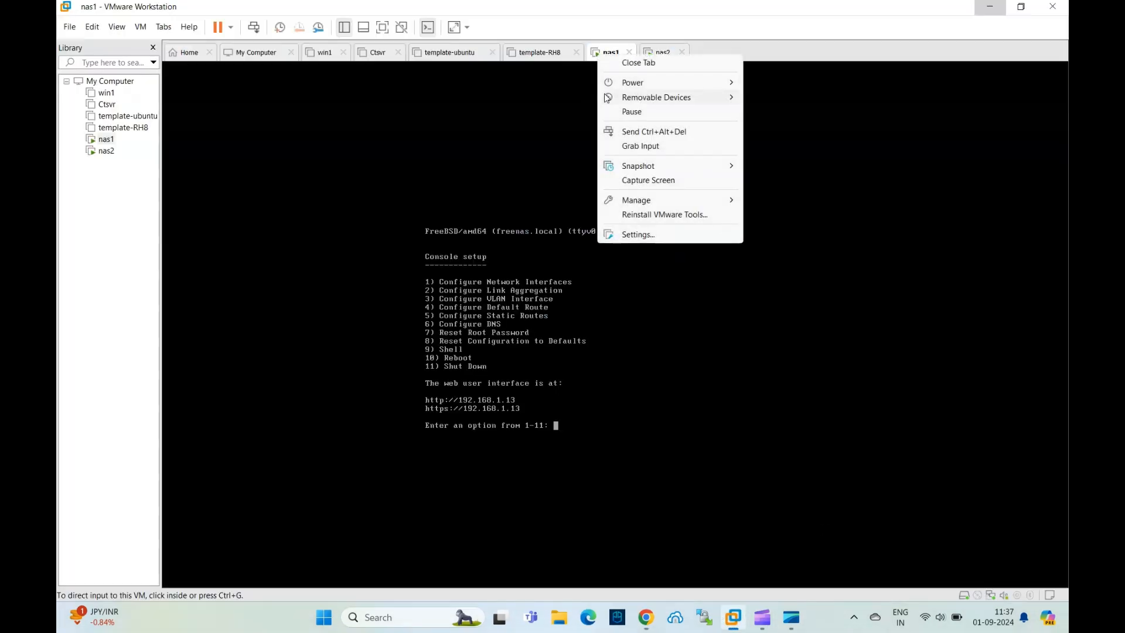
left_click(626, 239)
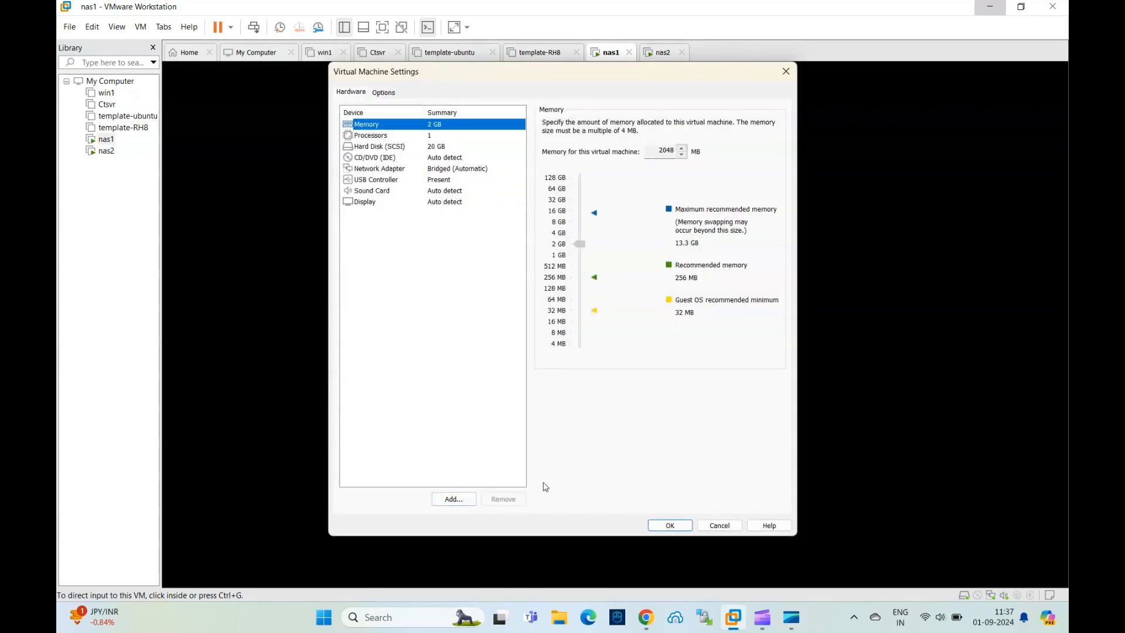
Step: Add a new 25 GB SCSI virtual disk, stored as a single file, to nas1
left_click(472, 498)
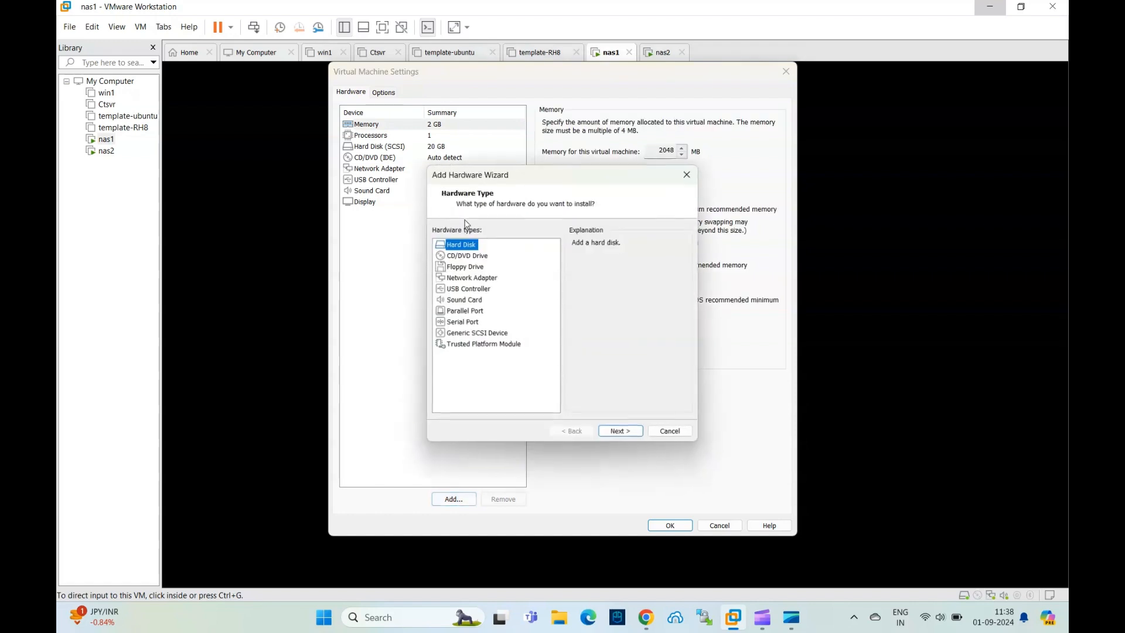
left_click(624, 434)
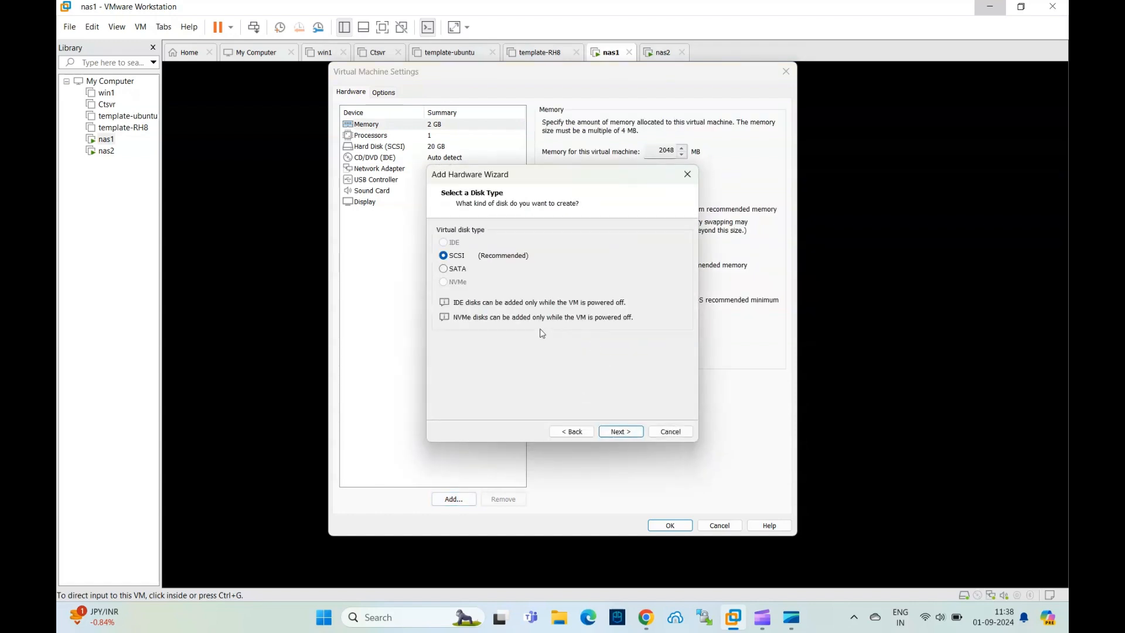
left_click(614, 432)
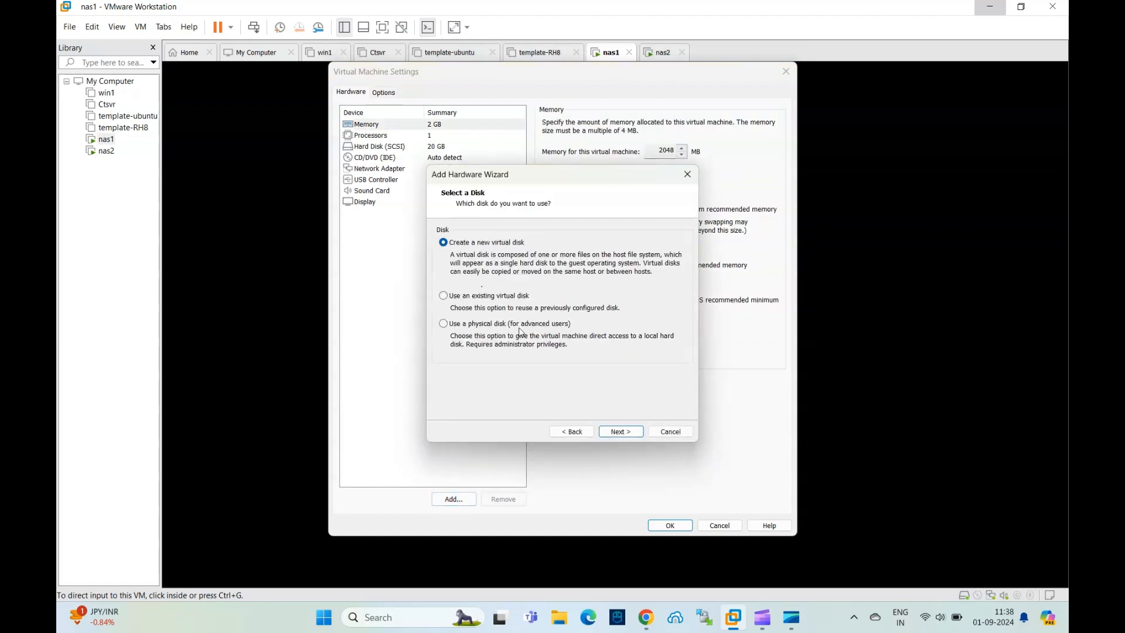
left_click(621, 432)
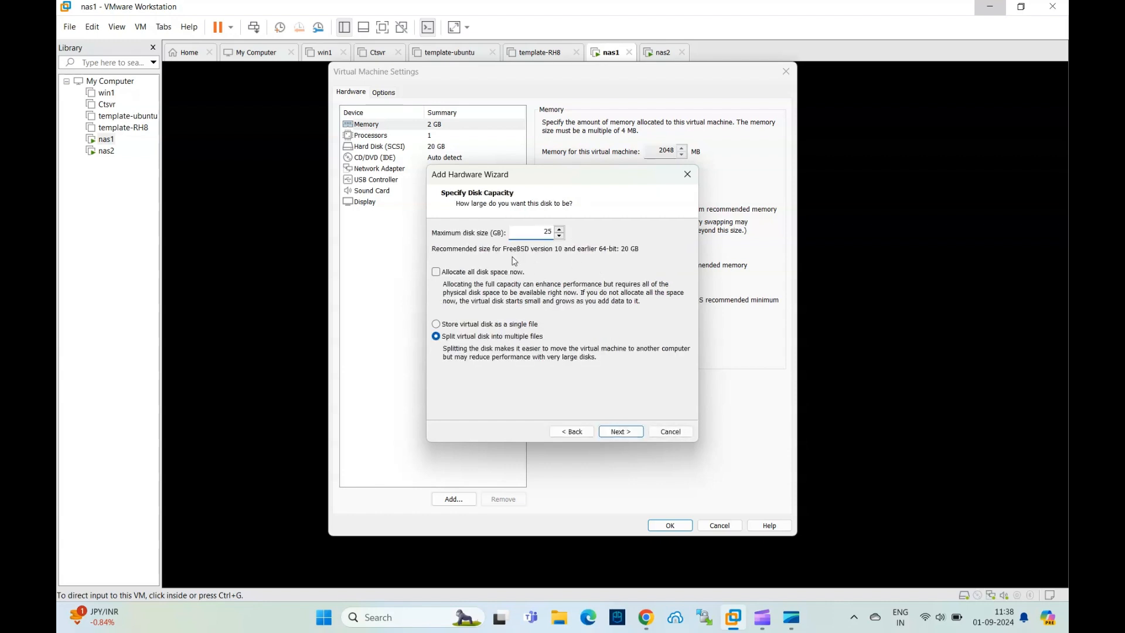
left_click(484, 326)
left_click(623, 432)
left_click(623, 432)
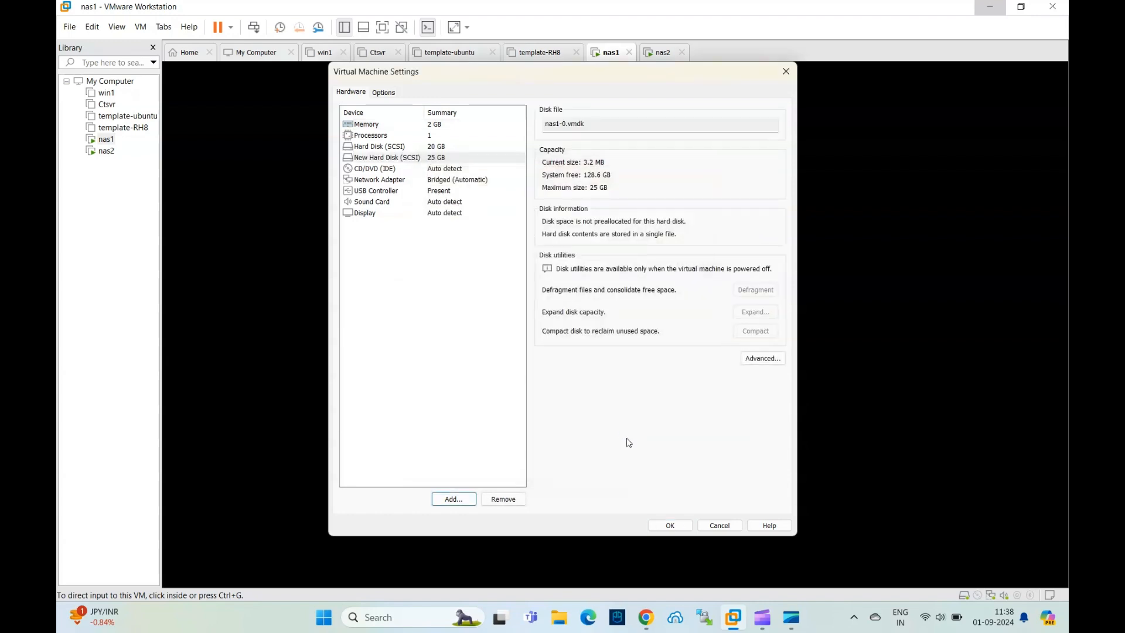
left_click(673, 526)
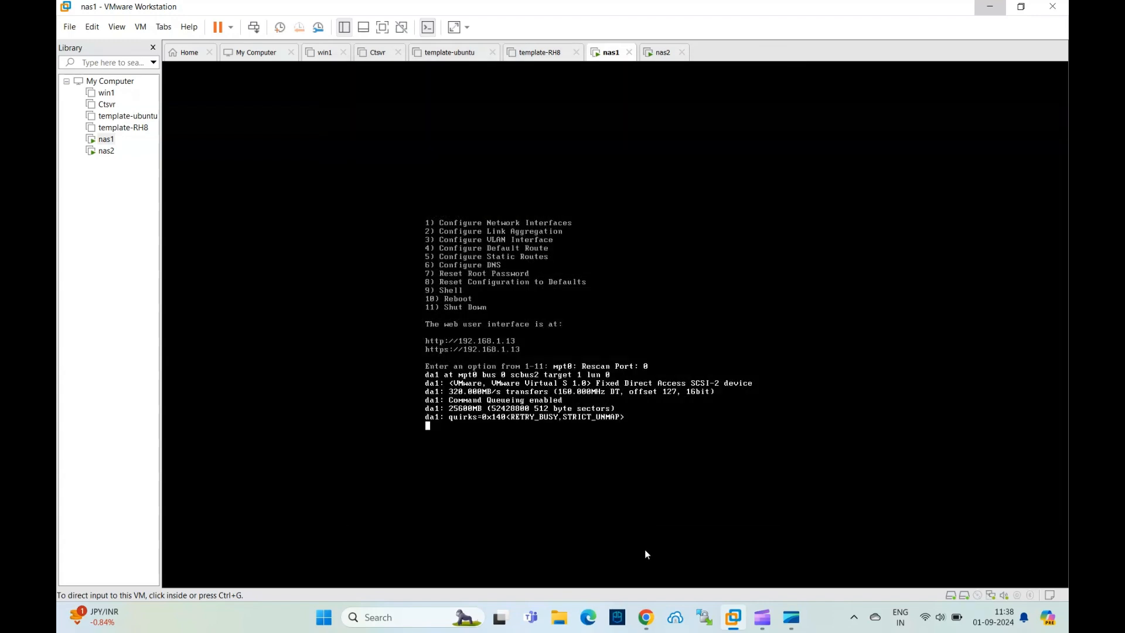
left_click(647, 617)
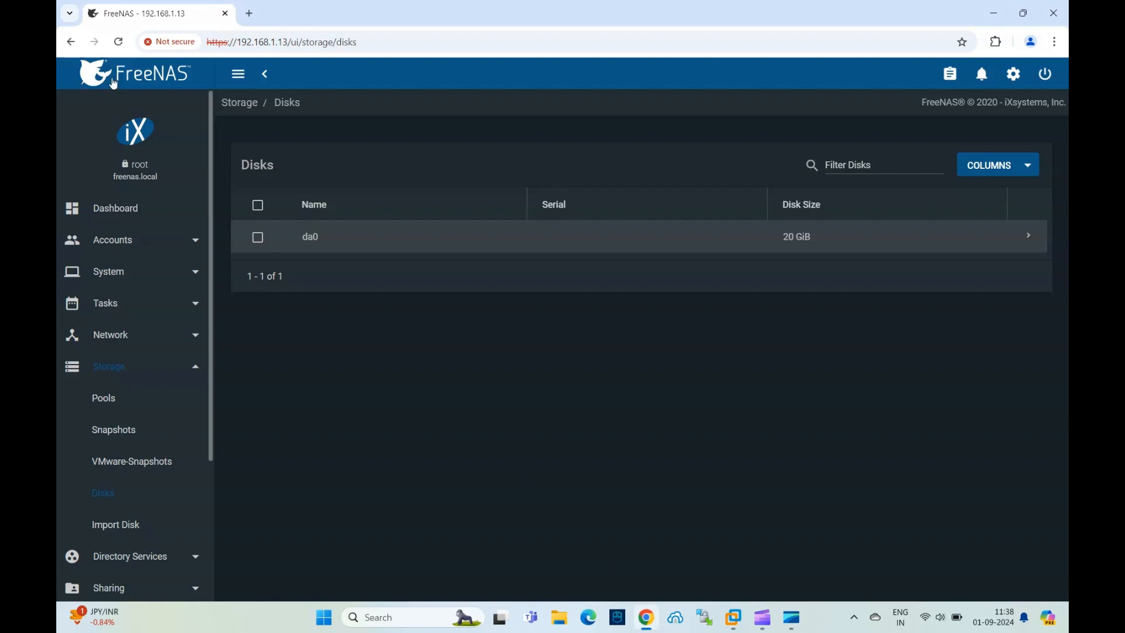
Step: Reload the FreeNAS disk list so da1 (25 GiB) appears, then open a new tab
left_click(118, 42)
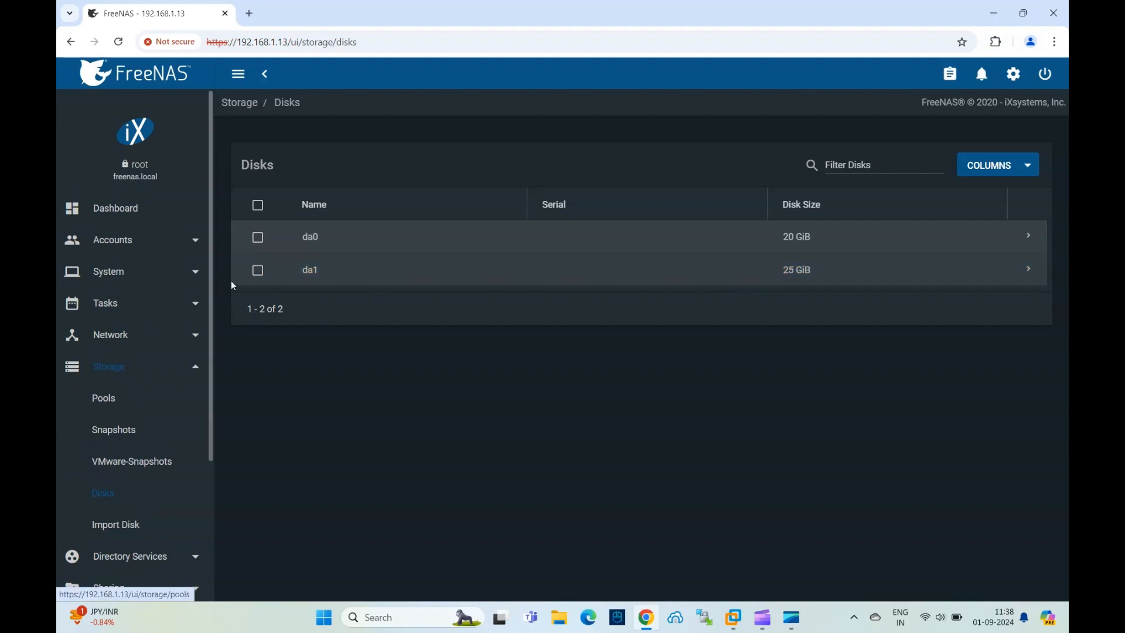
left_click(249, 14)
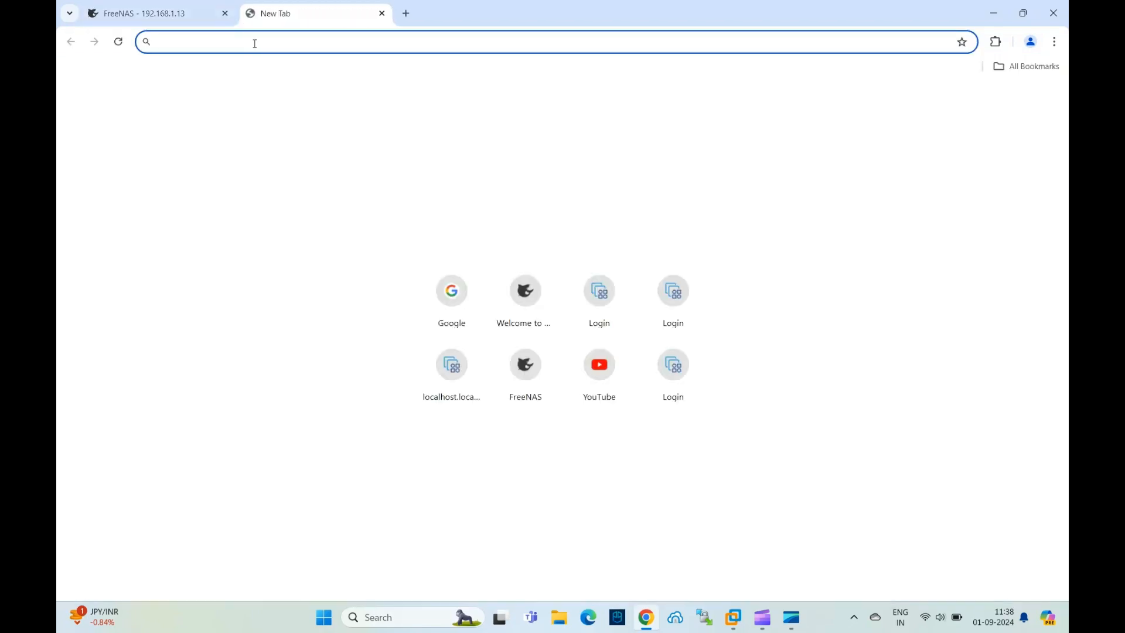
type("https://192.168.1.11")
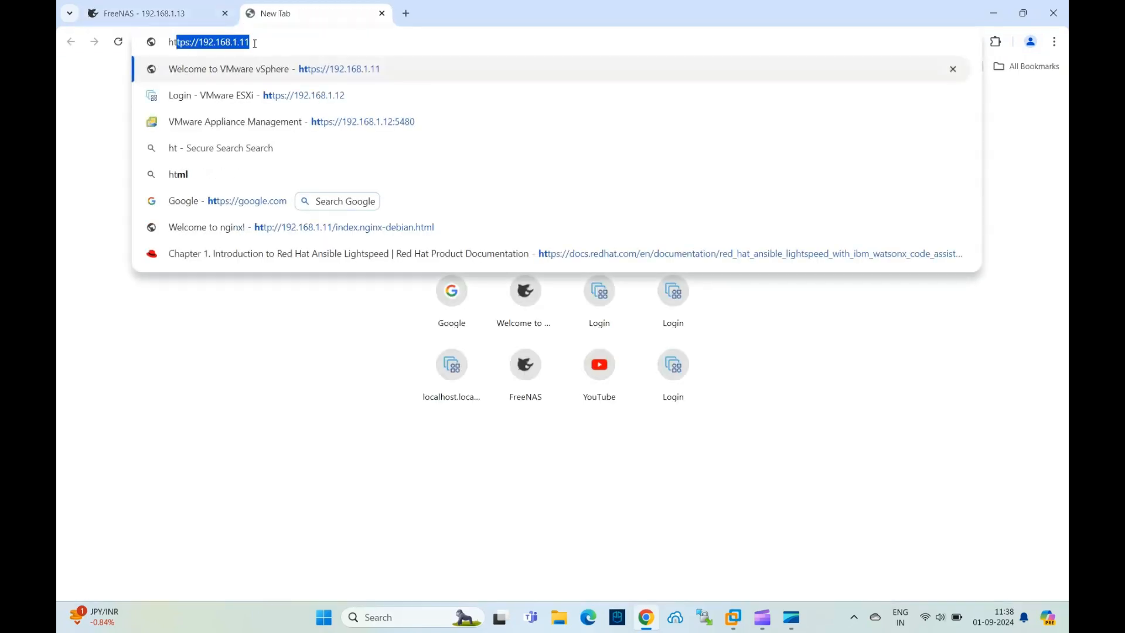
key("Right")
key("BackSpace")
type("4")
key("Delete")
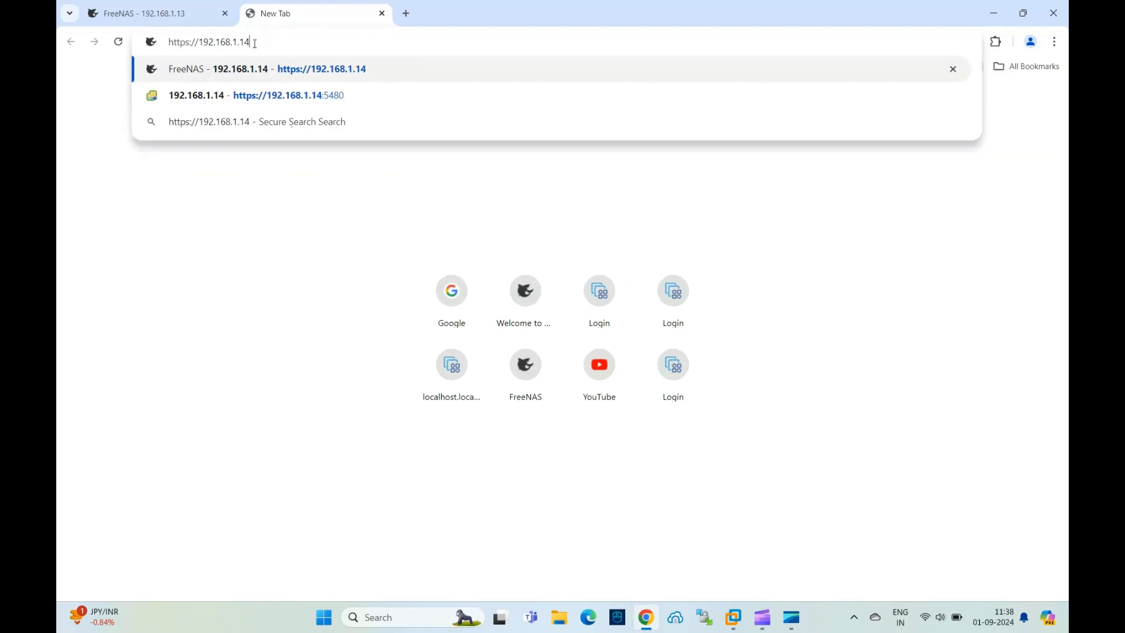
key("Return")
left_click(369, 405)
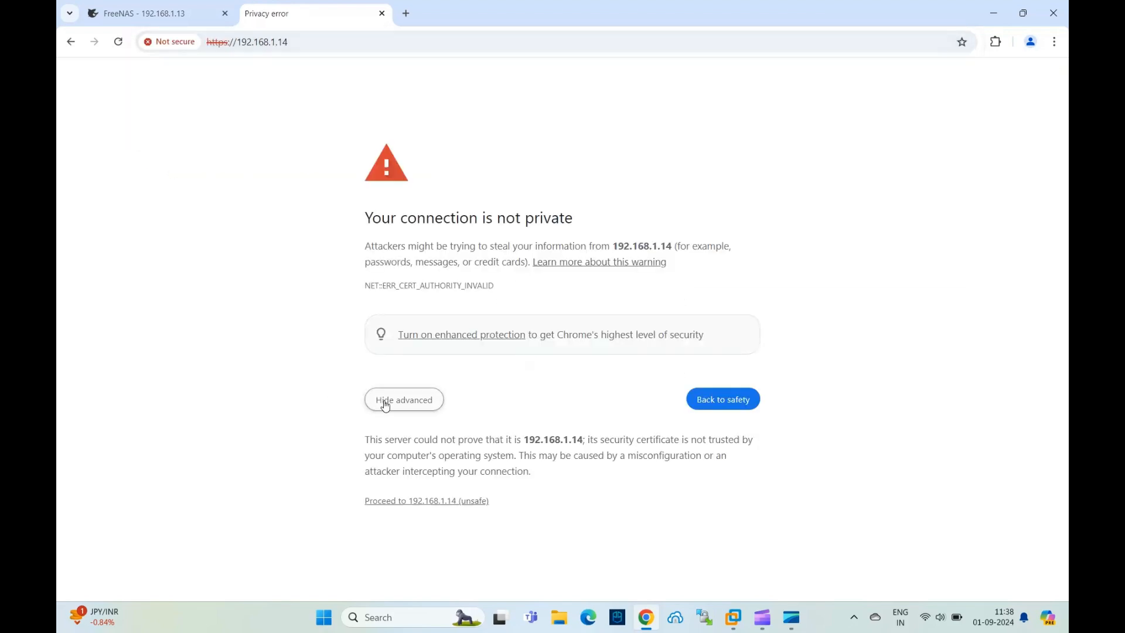
left_click(388, 504)
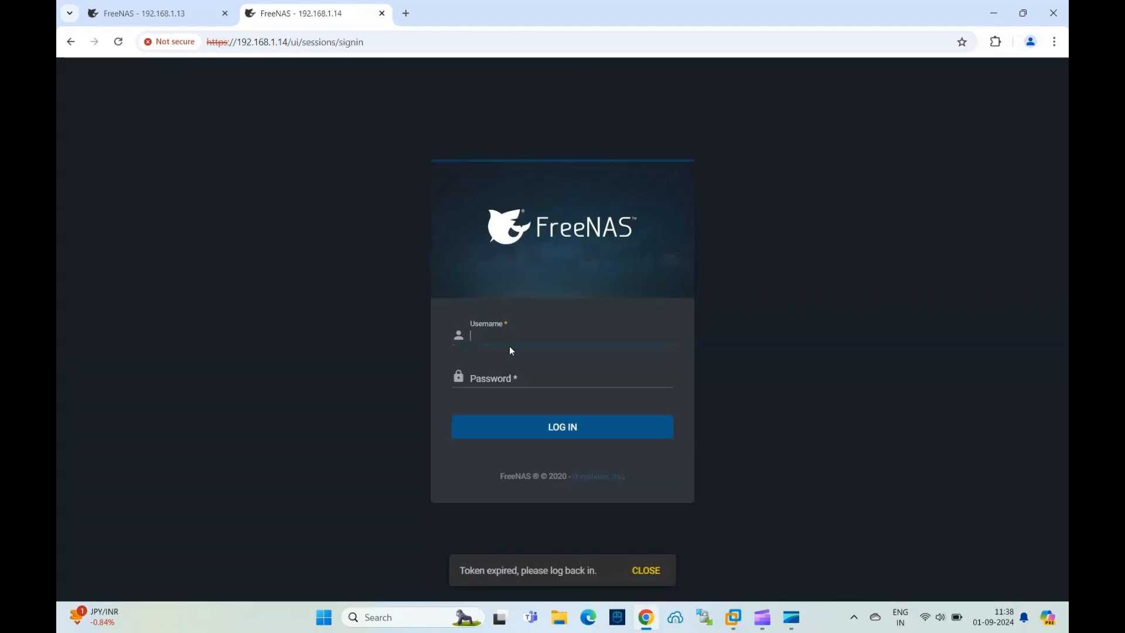
Step: Sign in to the 192.168.1.14 FreeNAS as root with the administrator password
type("root")
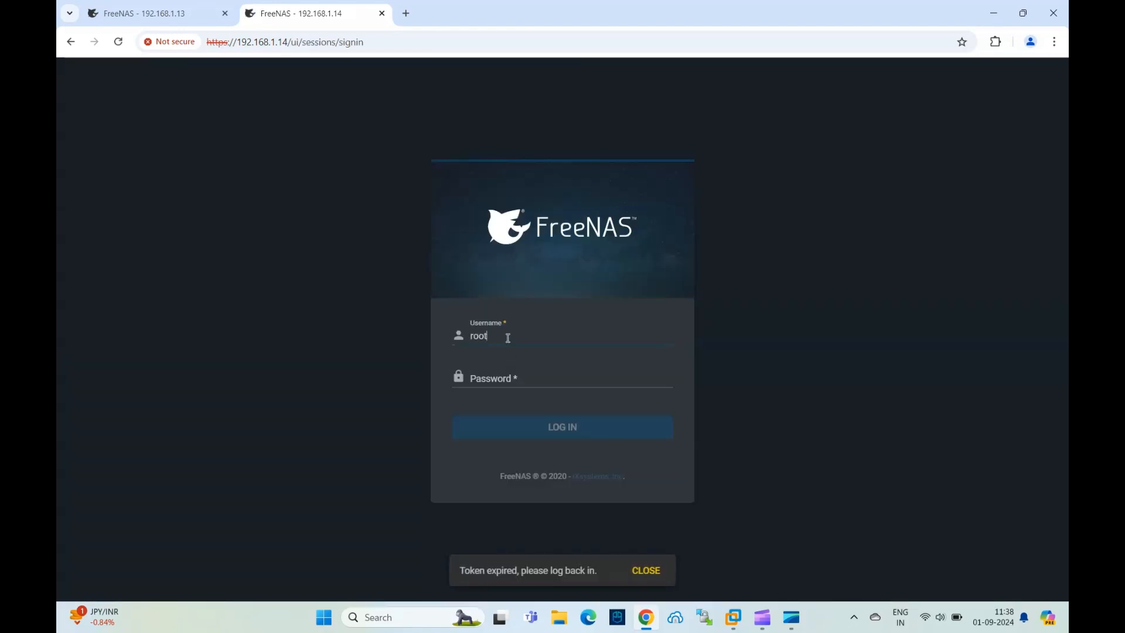
key("Tab")
type("*")
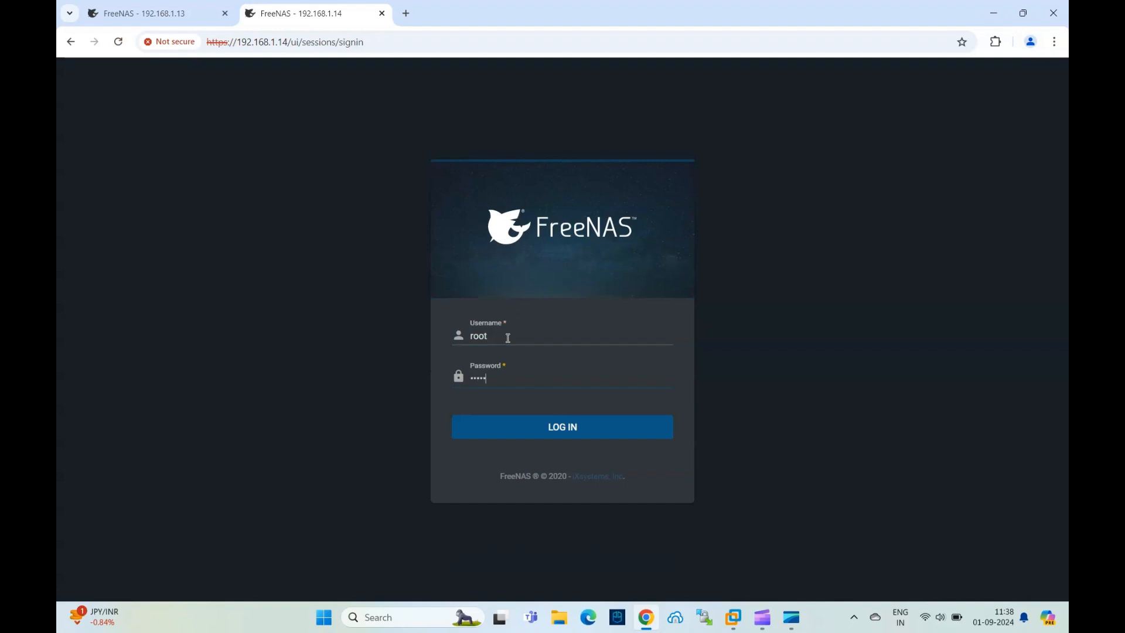
type("******")
key("Return")
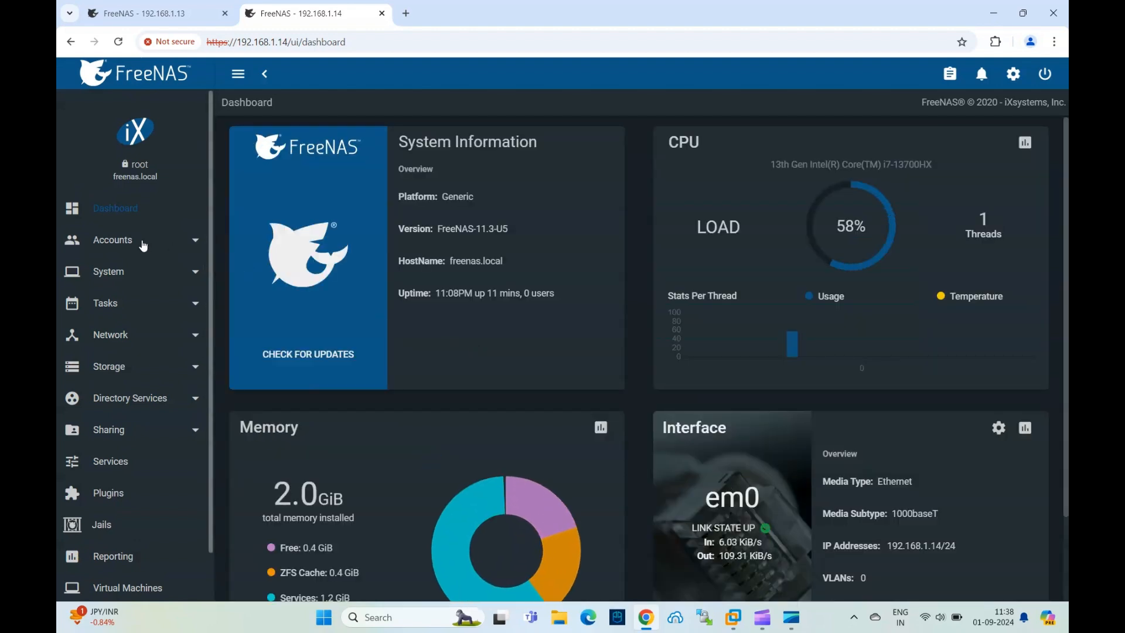
left_click(141, 277)
Step: Save Asia/Kolkata as the 192.168.1.14 server's timezone and return to the Dashboard
left_click(119, 304)
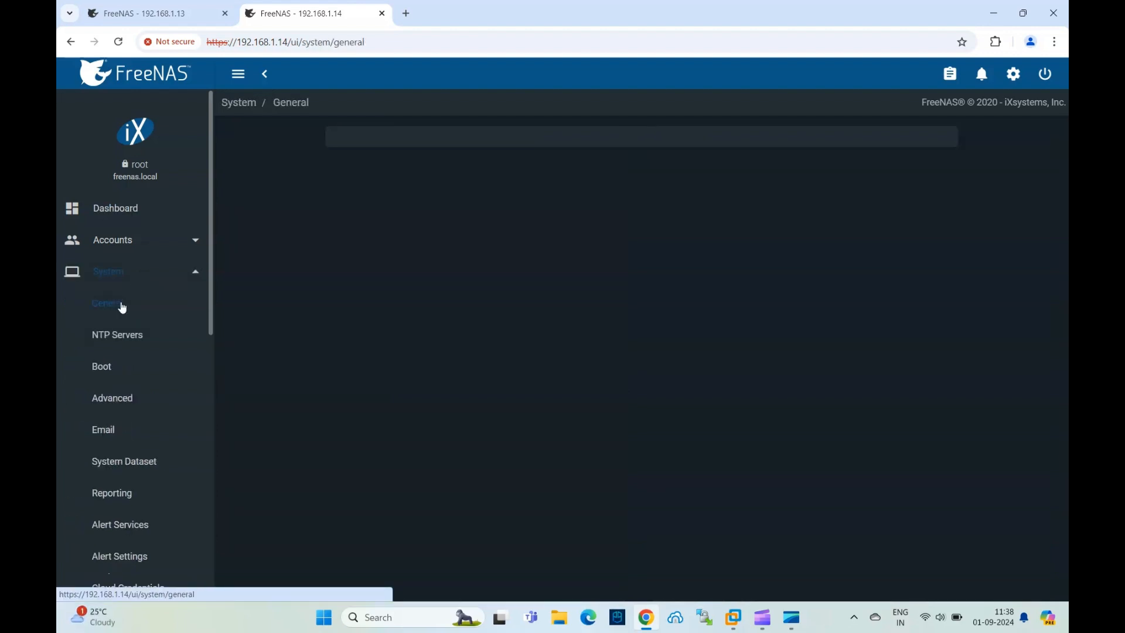
left_click(403, 410)
scroll(518, 448, "down", 10)
scroll(519, 449, "down", 20)
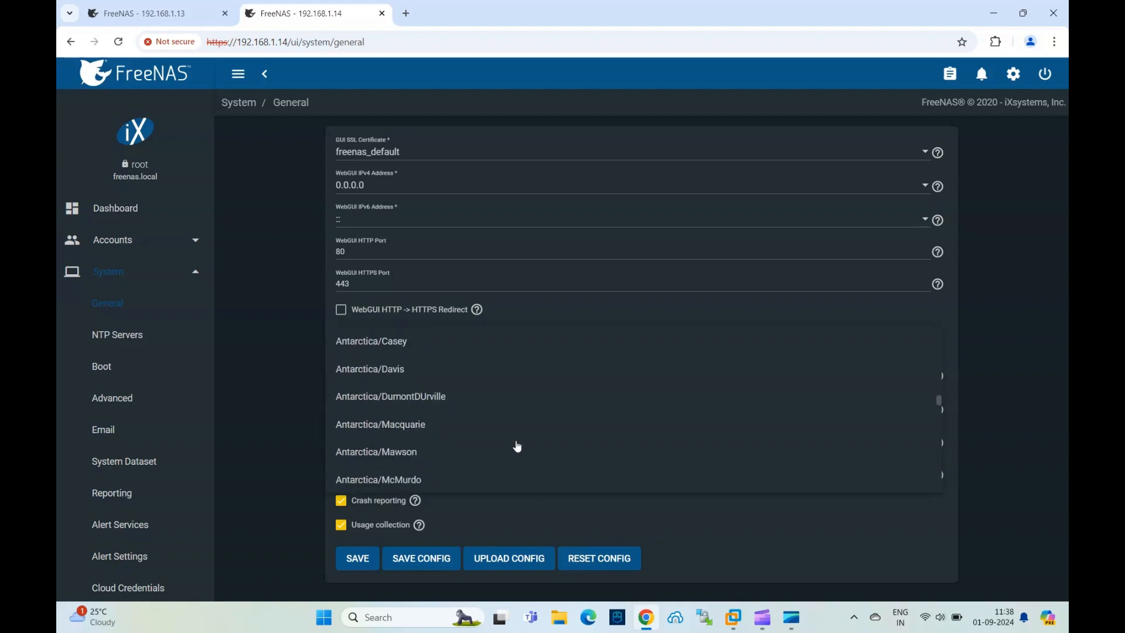
scroll(517, 447, "down", 8)
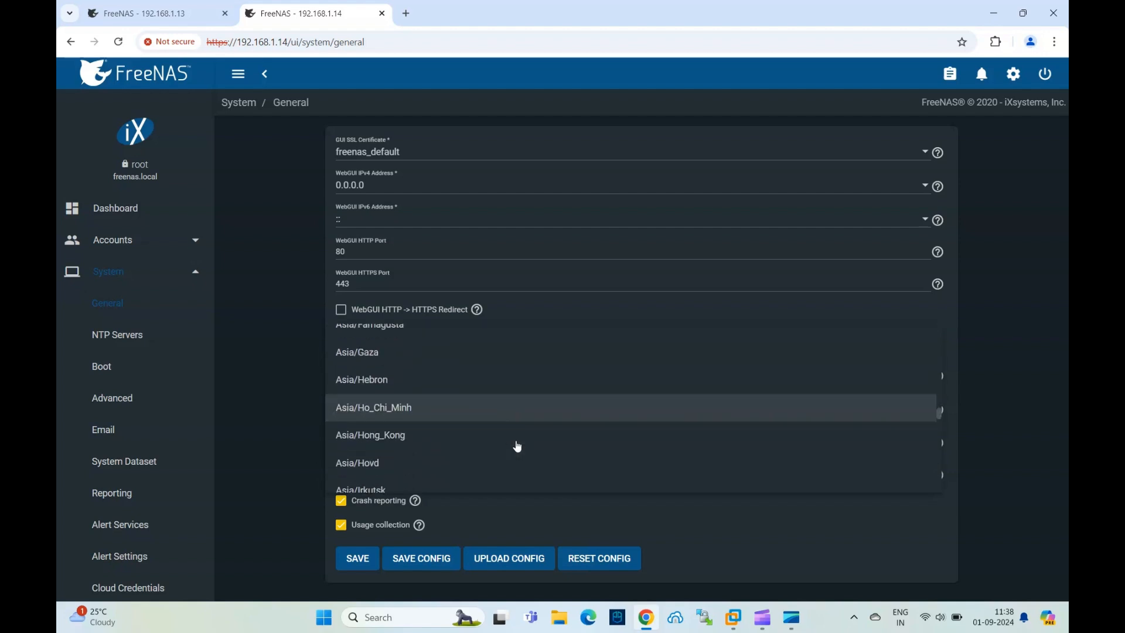
scroll(517, 447, "down", 4)
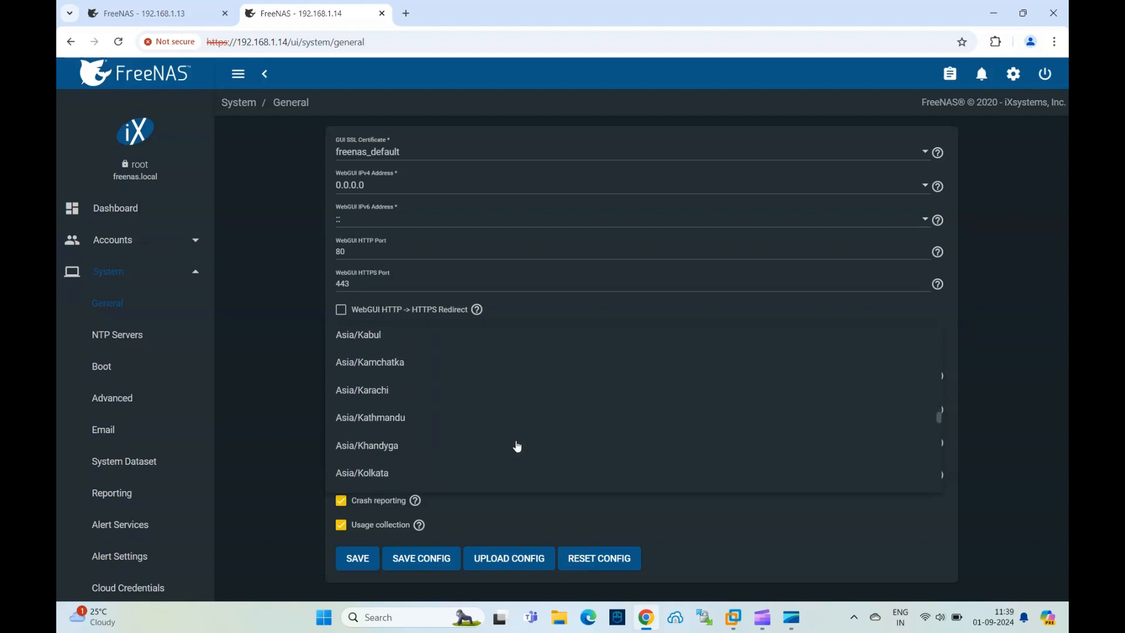
left_click(393, 409)
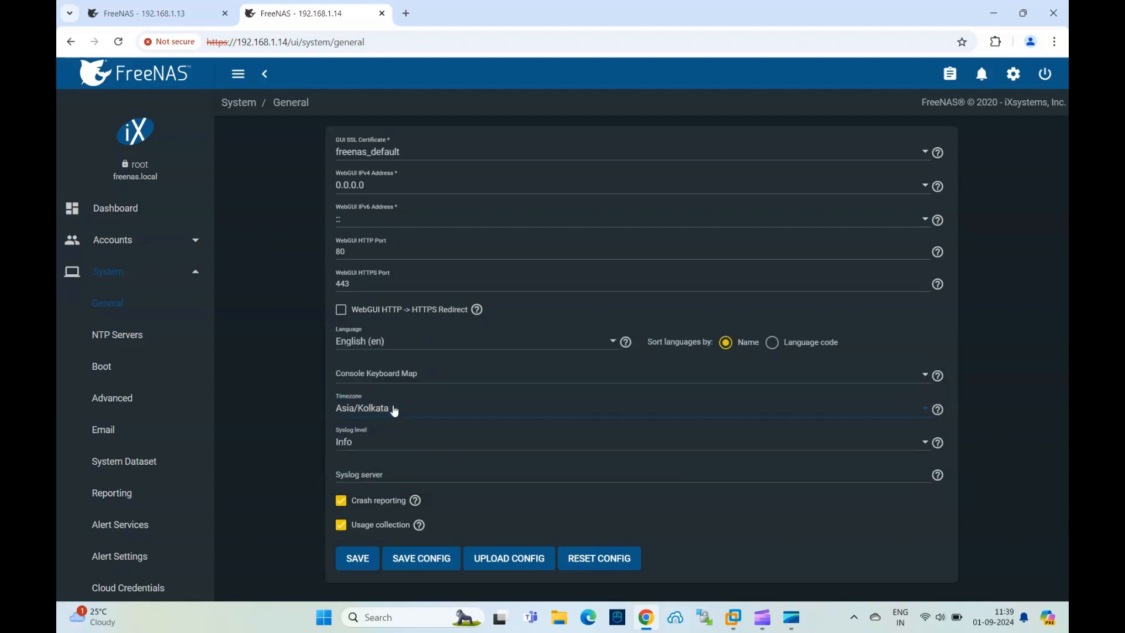
left_click(358, 560)
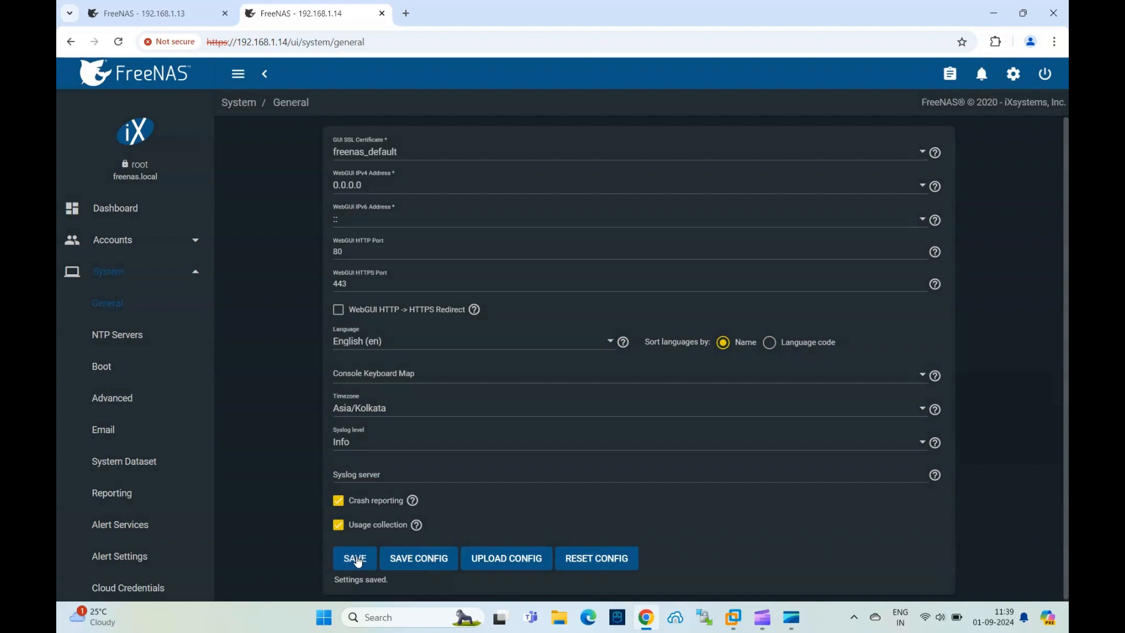
left_click(123, 211)
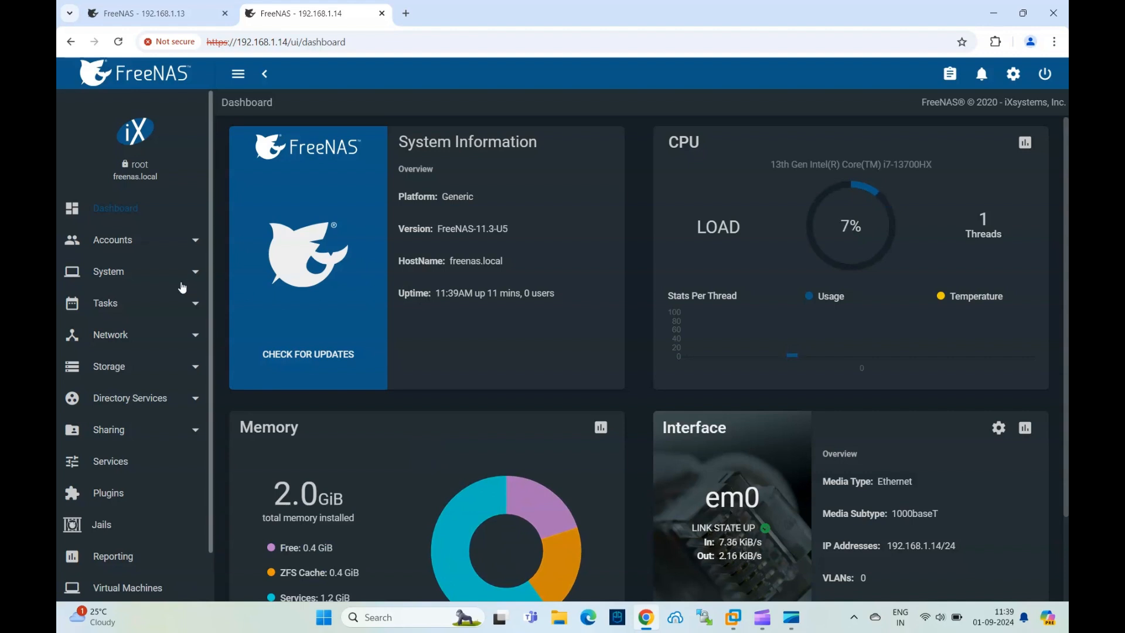
Step: View the 192.168.1.14 disk list (only da0, 20 GiB), then bring up the VM window
left_click(132, 368)
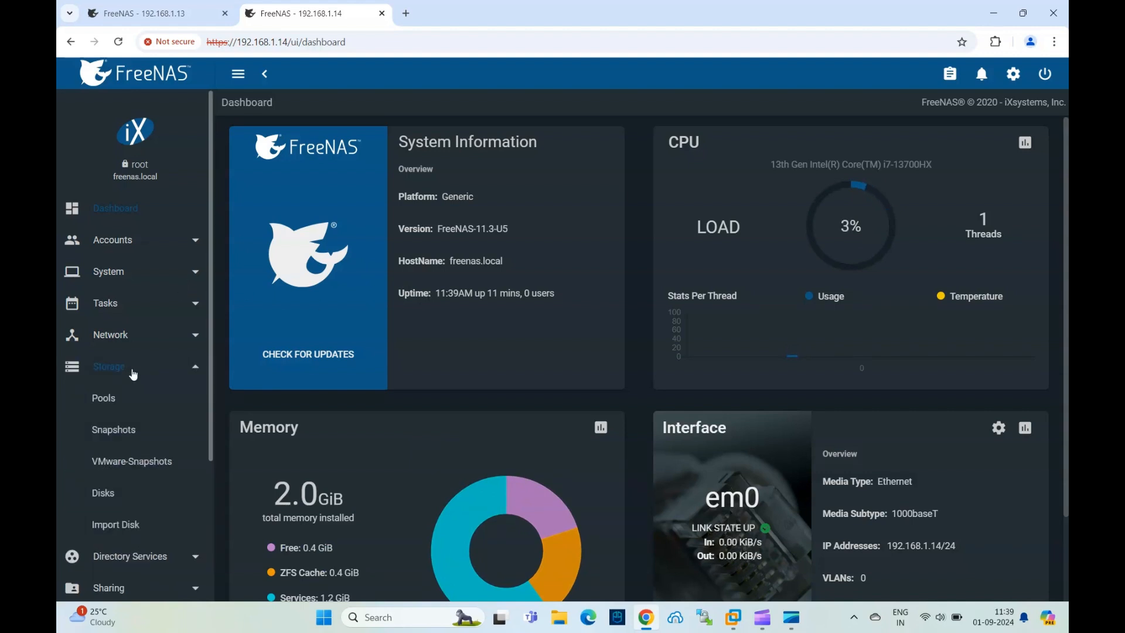
left_click(103, 493)
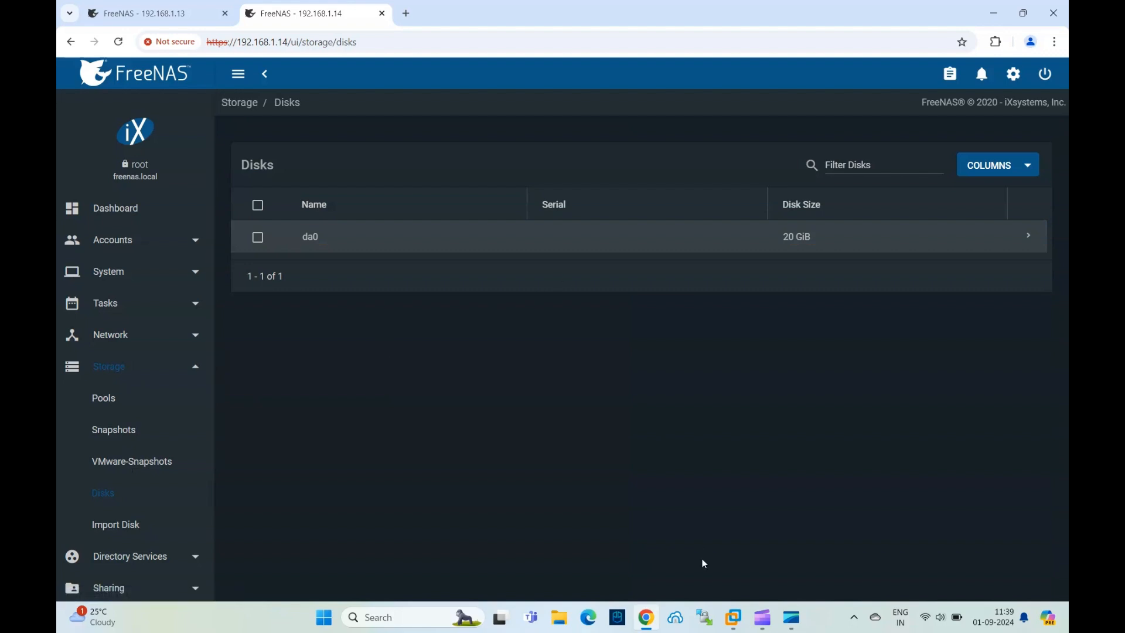
mouse_move(739, 612)
left_click(960, 542)
Step: Add a new 25 GB SCSI virtual disk, nas2-0.vmdk, stored as a single file, to nas2
right_click(659, 60)
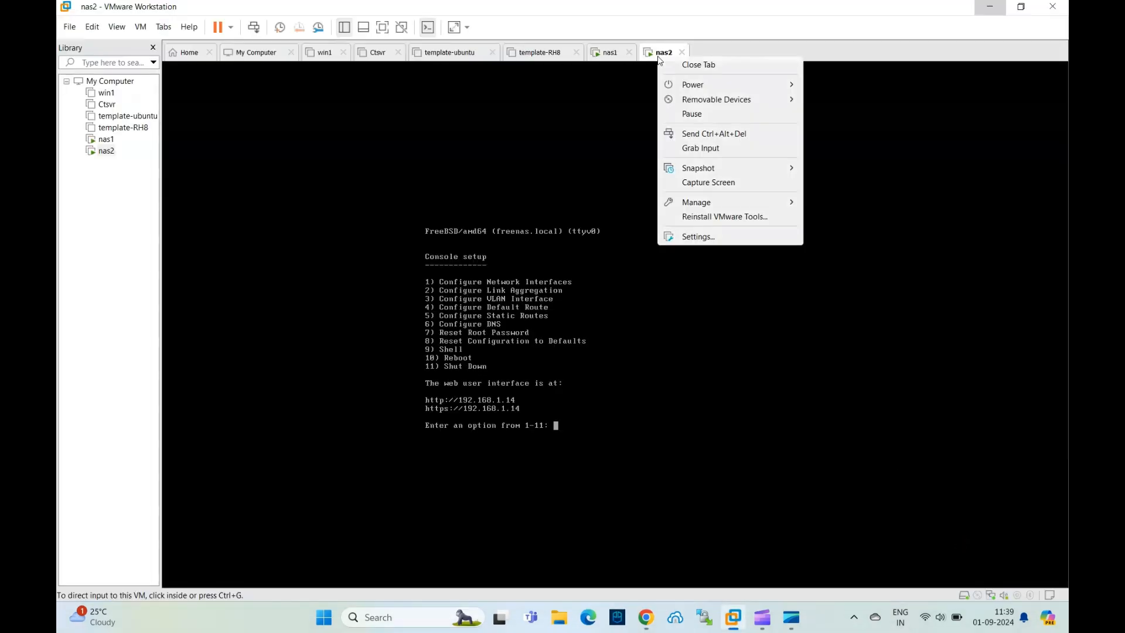
left_click(711, 237)
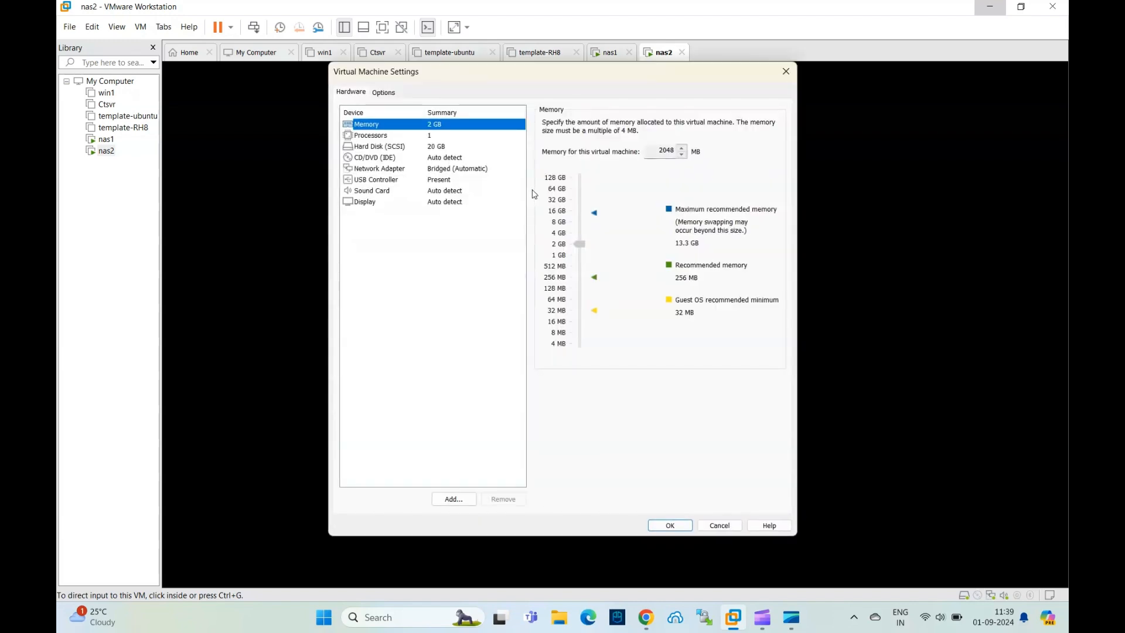
left_click(453, 499)
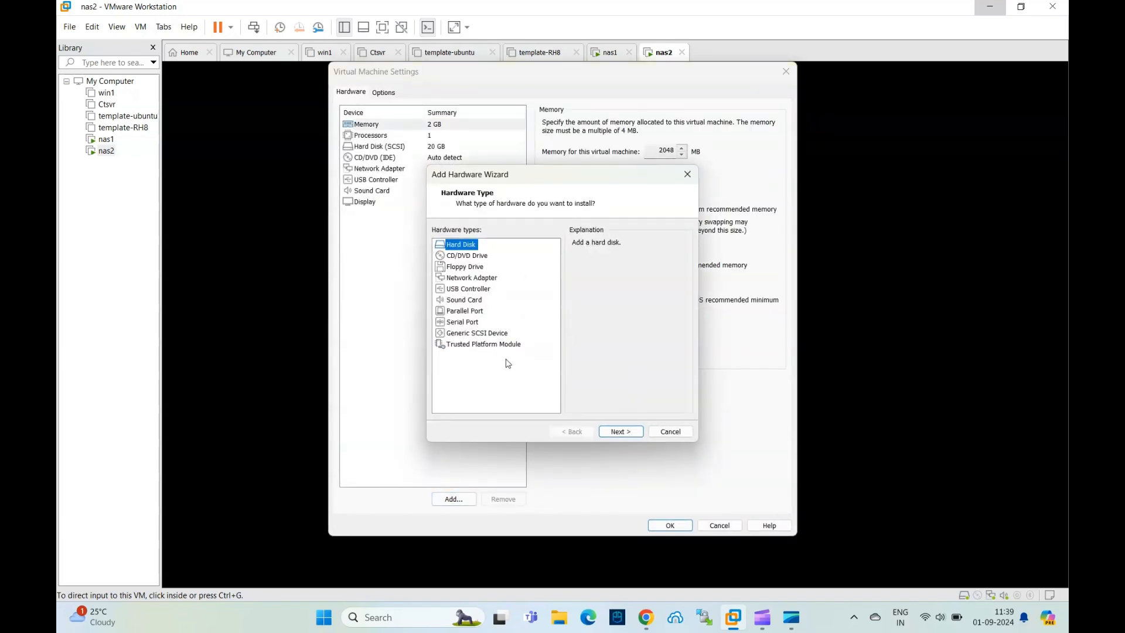
left_click(615, 433)
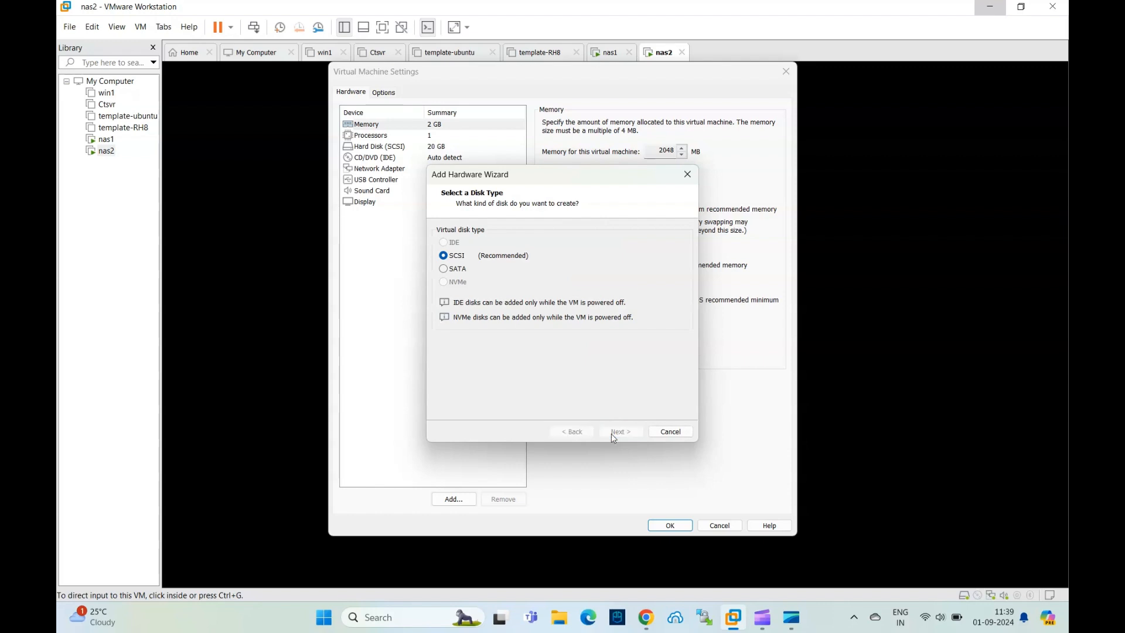
left_click(614, 434)
left_click(614, 434)
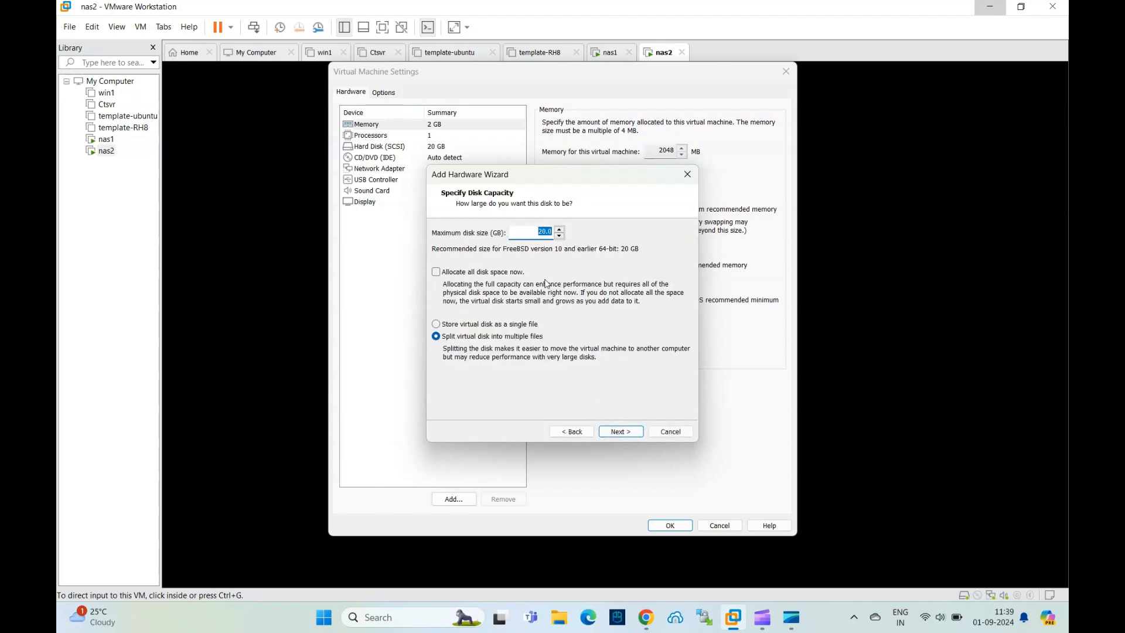
left_click(483, 326)
left_click(621, 432)
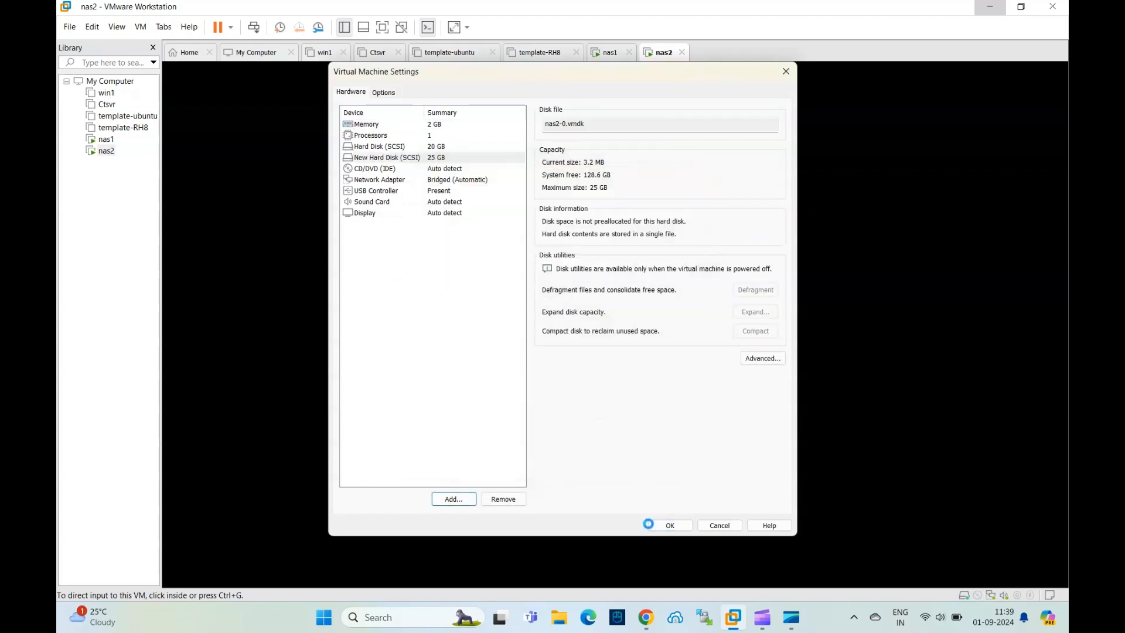
left_click(654, 523)
left_click(649, 626)
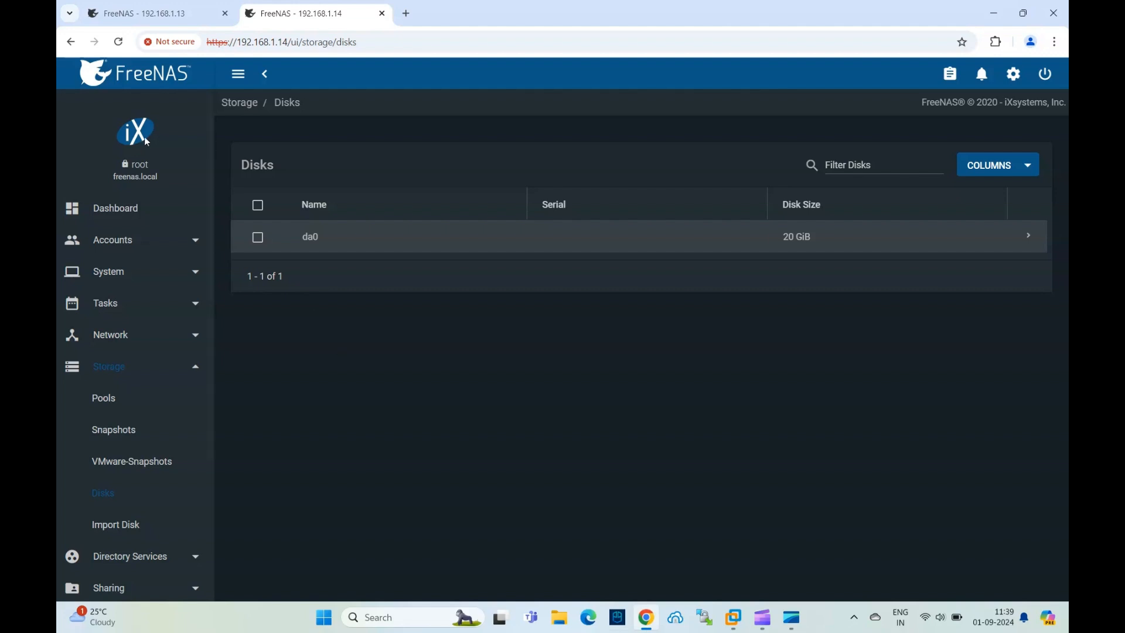
Step: Refresh the disk list and start creating a new pool on the 192.168.1.13 server
left_click(118, 42)
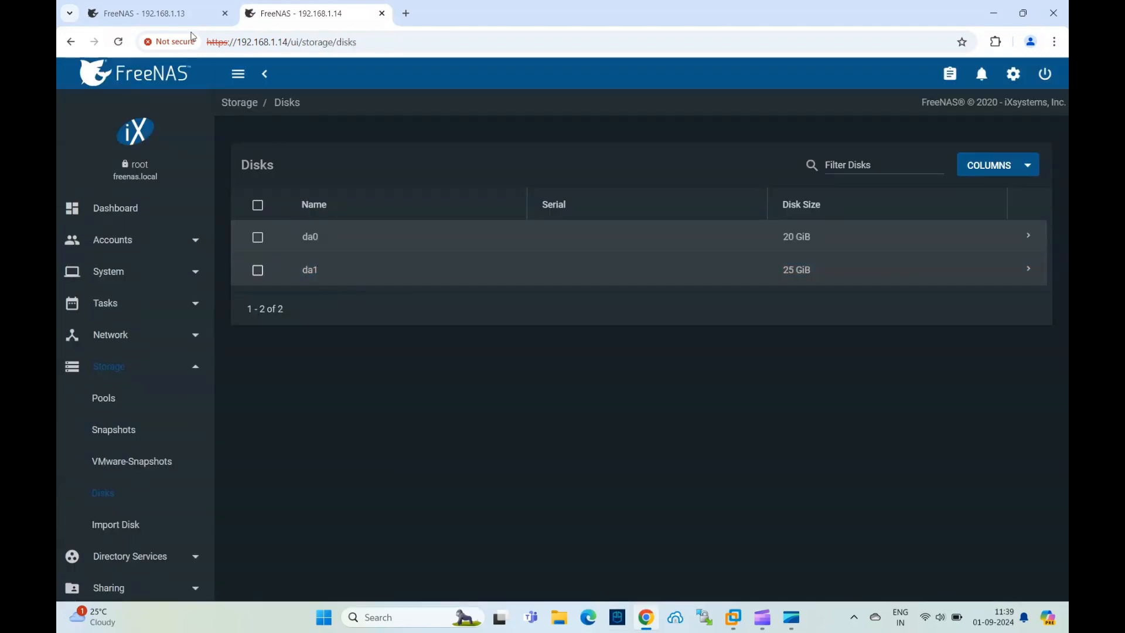
left_click(141, 13)
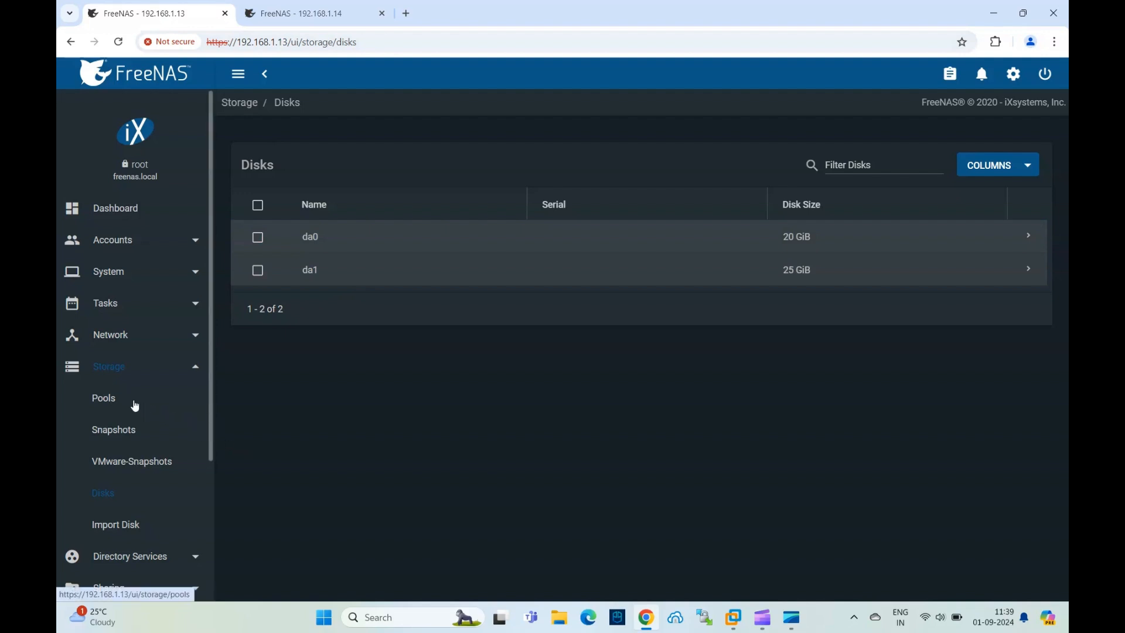
left_click(107, 403)
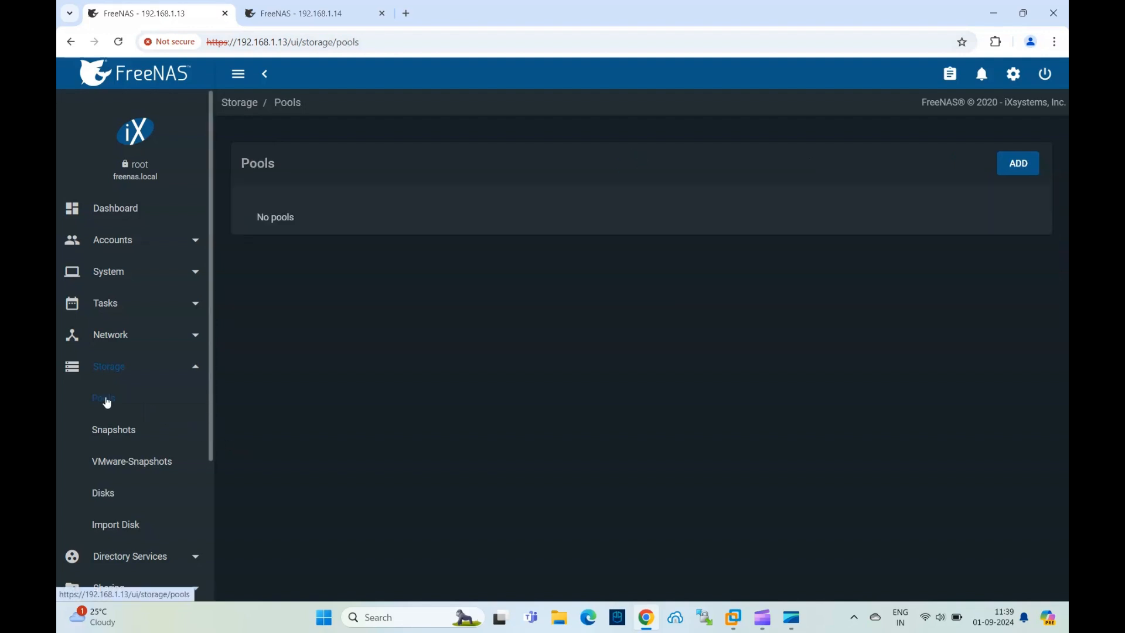
left_click(1009, 175)
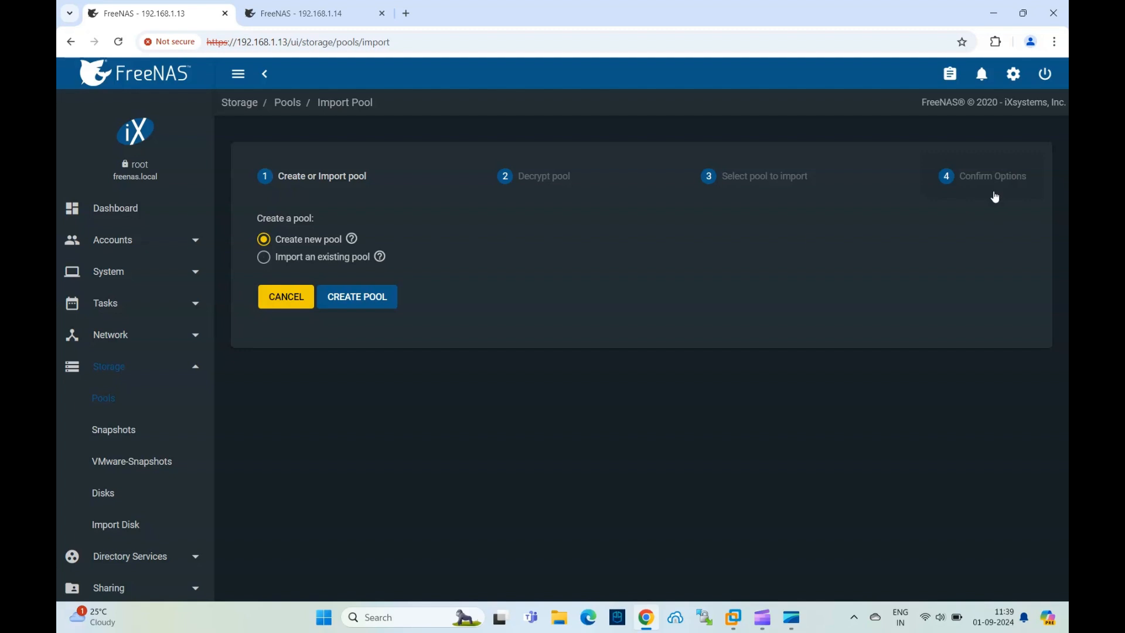
left_click(356, 297)
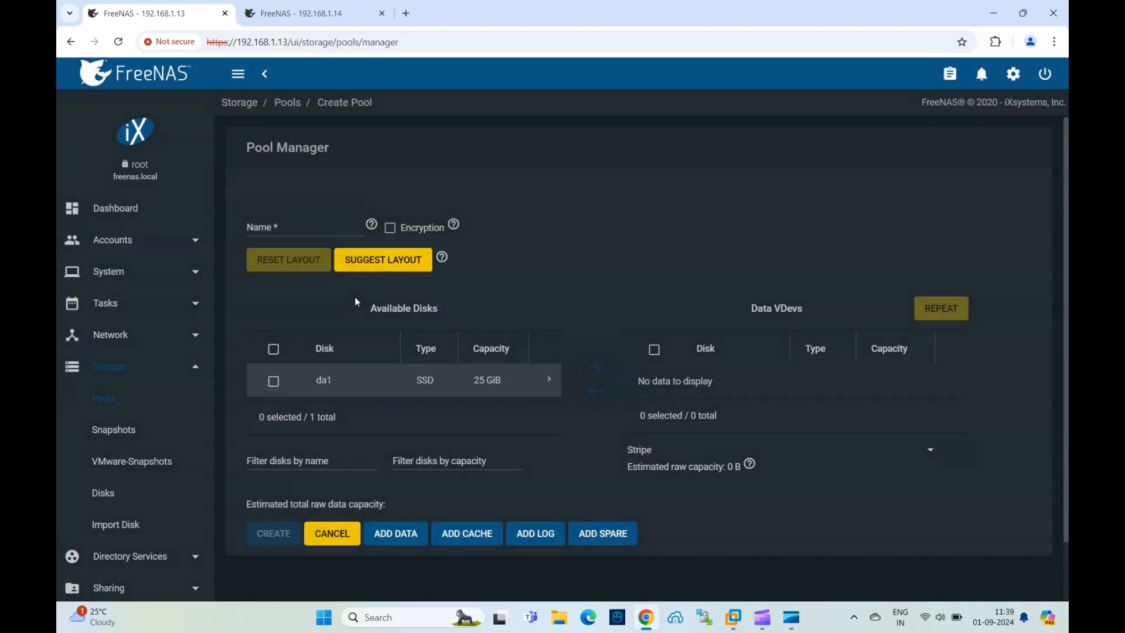
Step: Name the pool 'pool', add disk da1 as a data vdev, and confirm creation
left_click(312, 225)
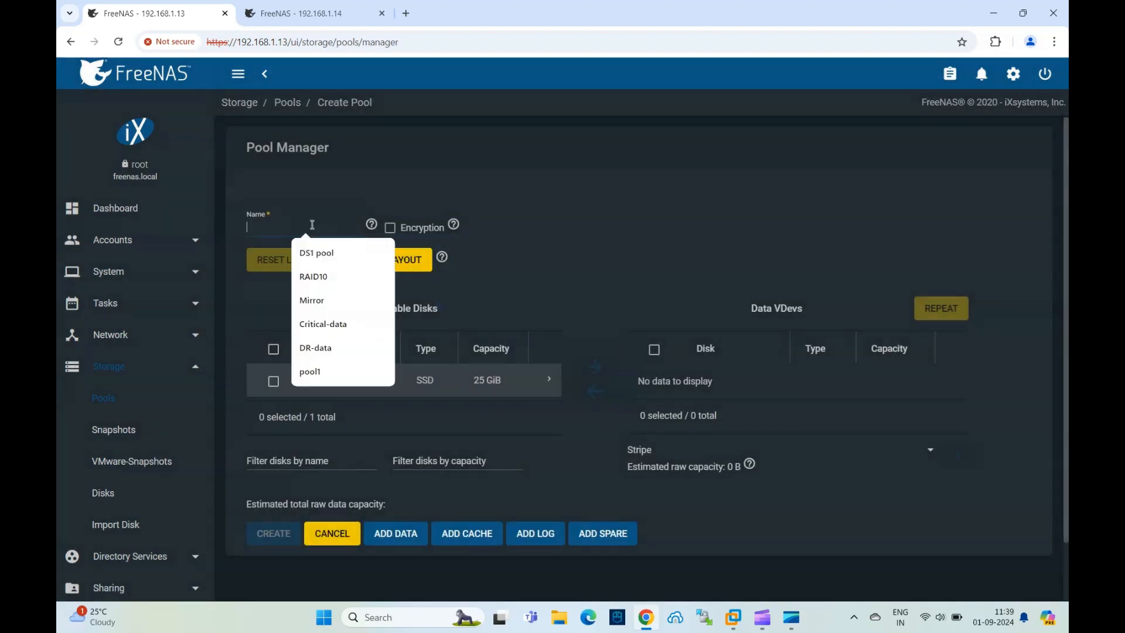
type("pool1")
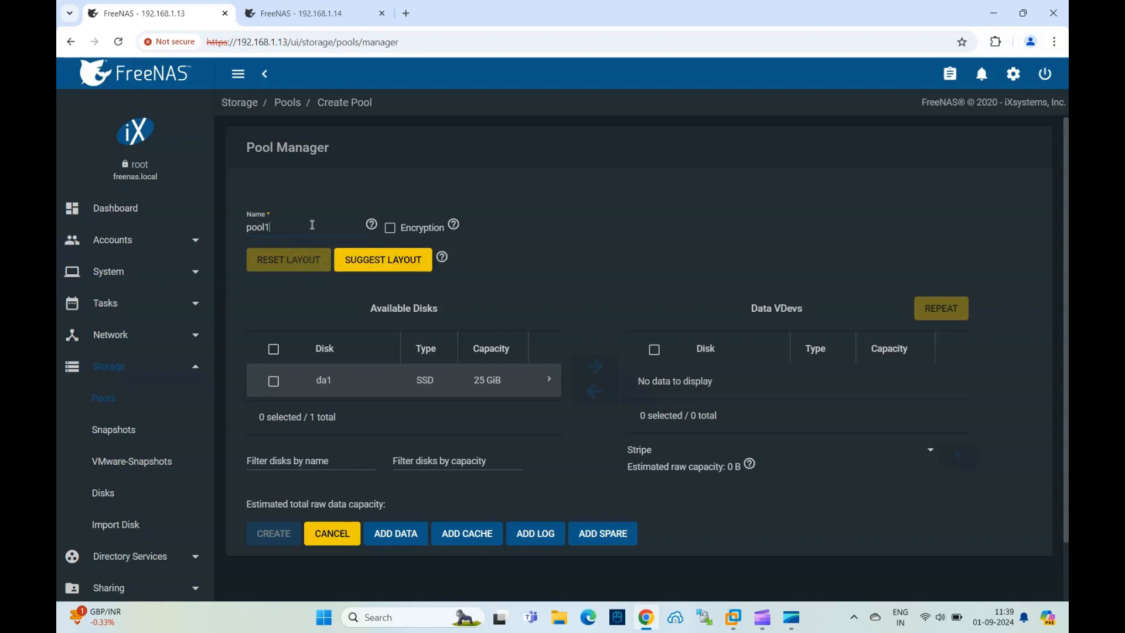
key("BackSpace")
left_click(582, 220)
left_click(273, 382)
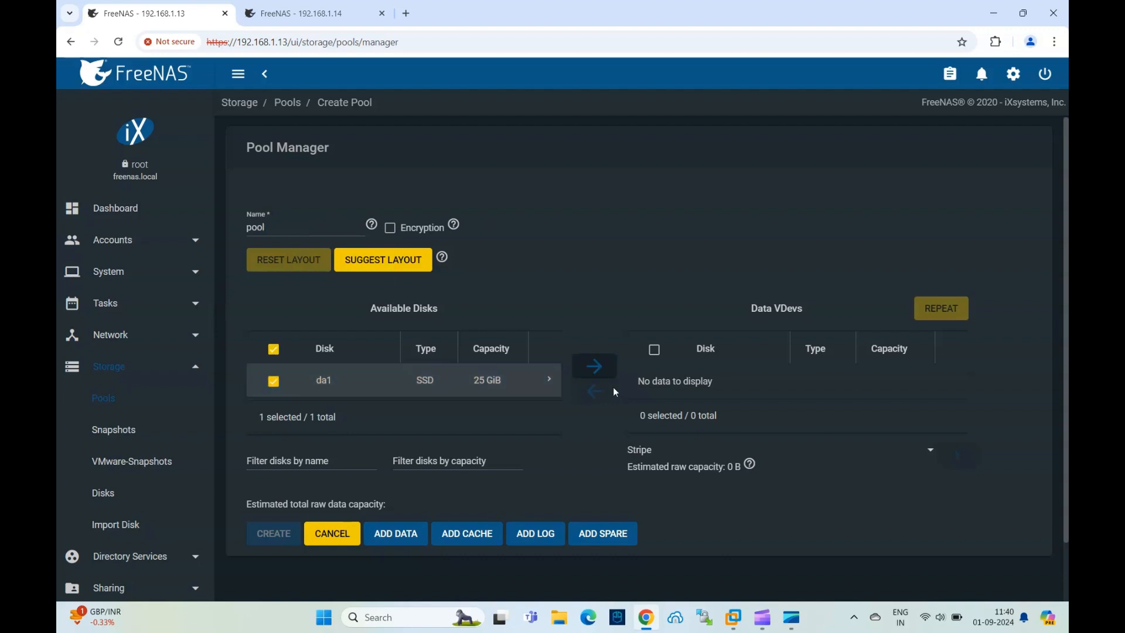
left_click(595, 366)
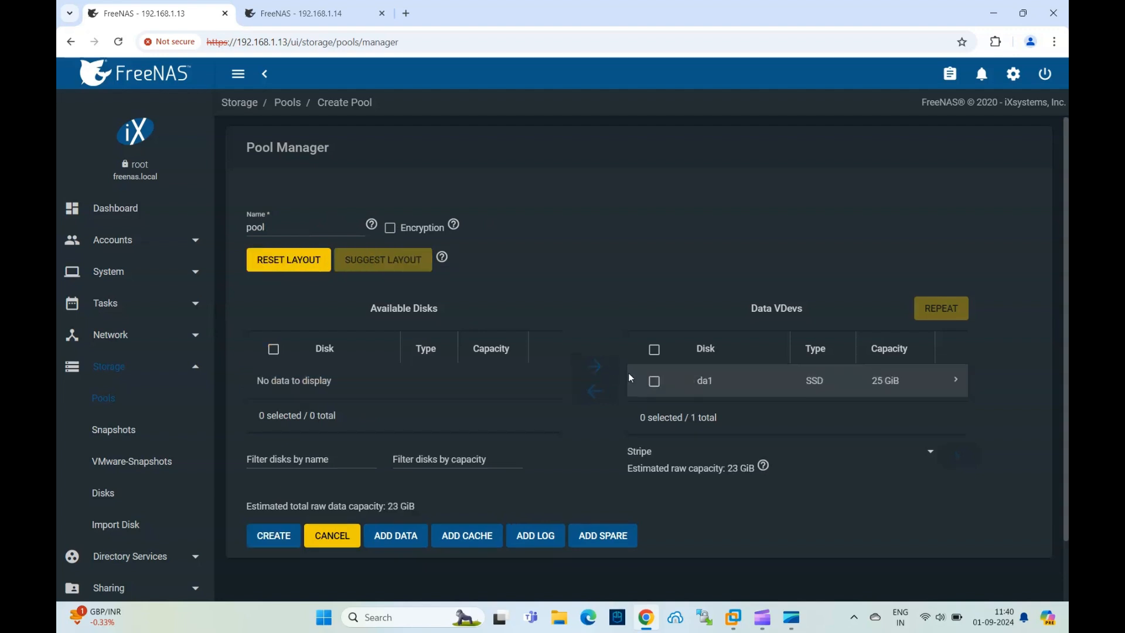
left_click(278, 544)
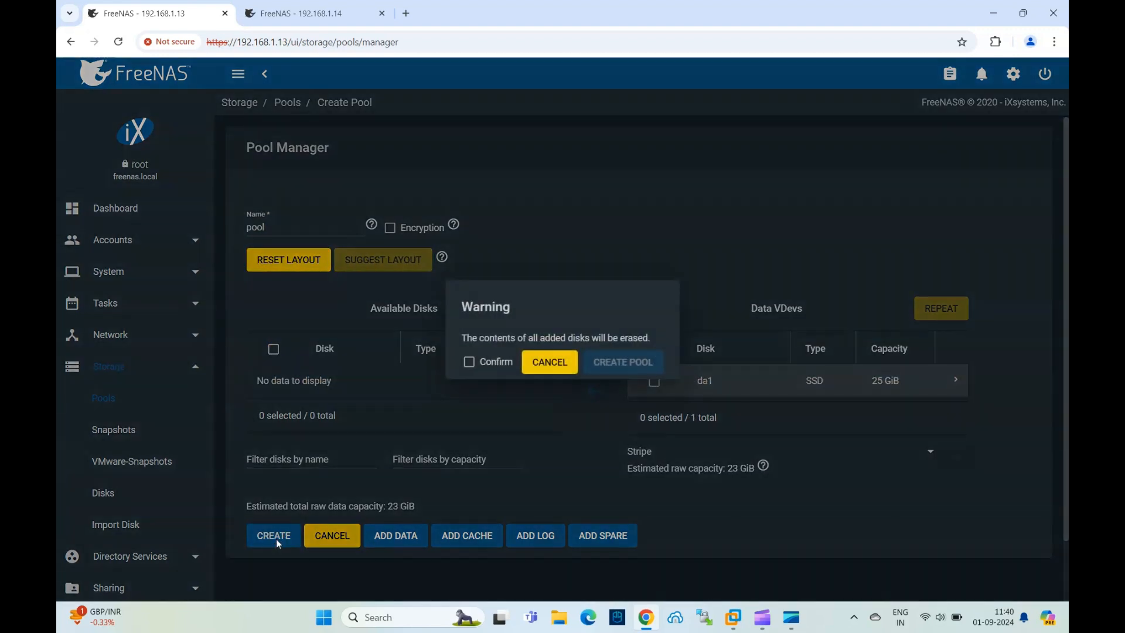
left_click(468, 362)
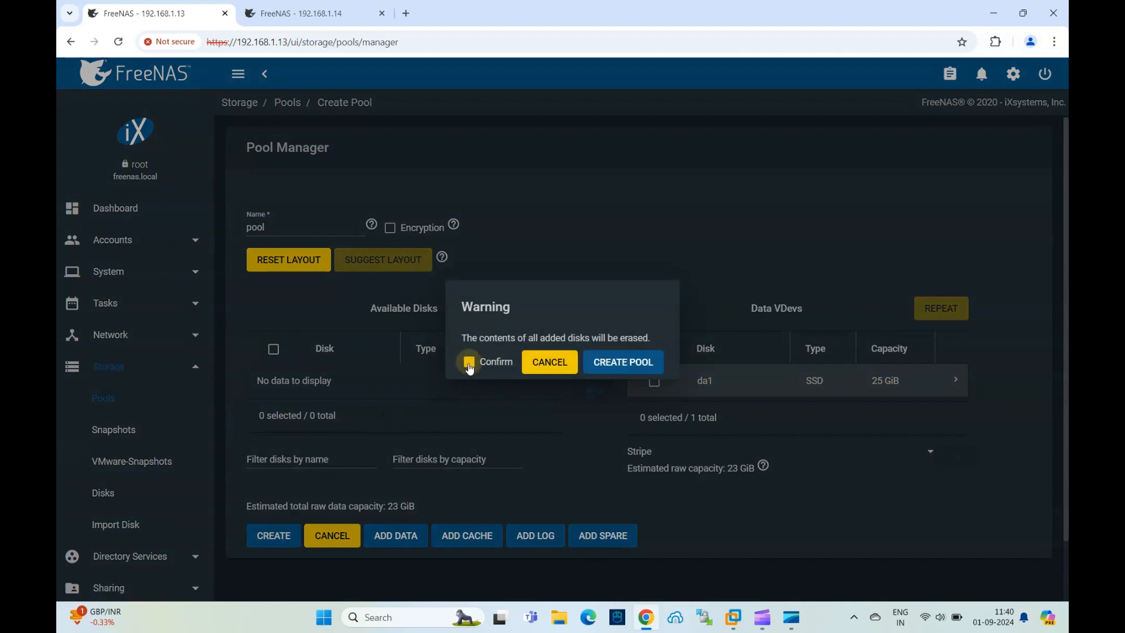
left_click(620, 368)
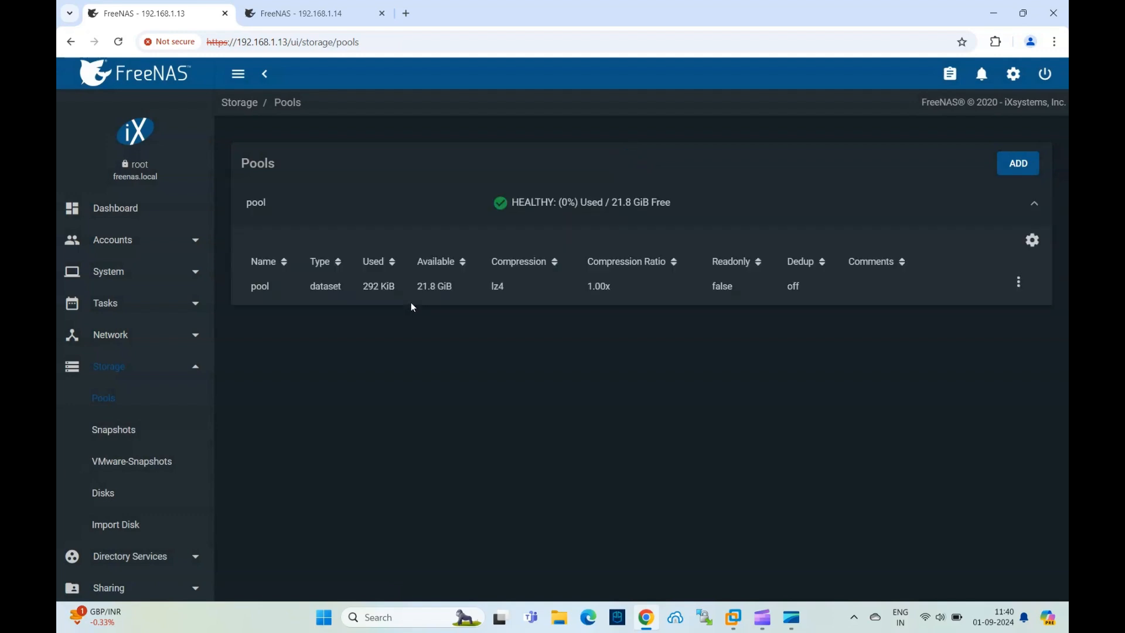
Step: Turn on the FTP service and set it to start automatically
scroll(143, 387, "down", 5)
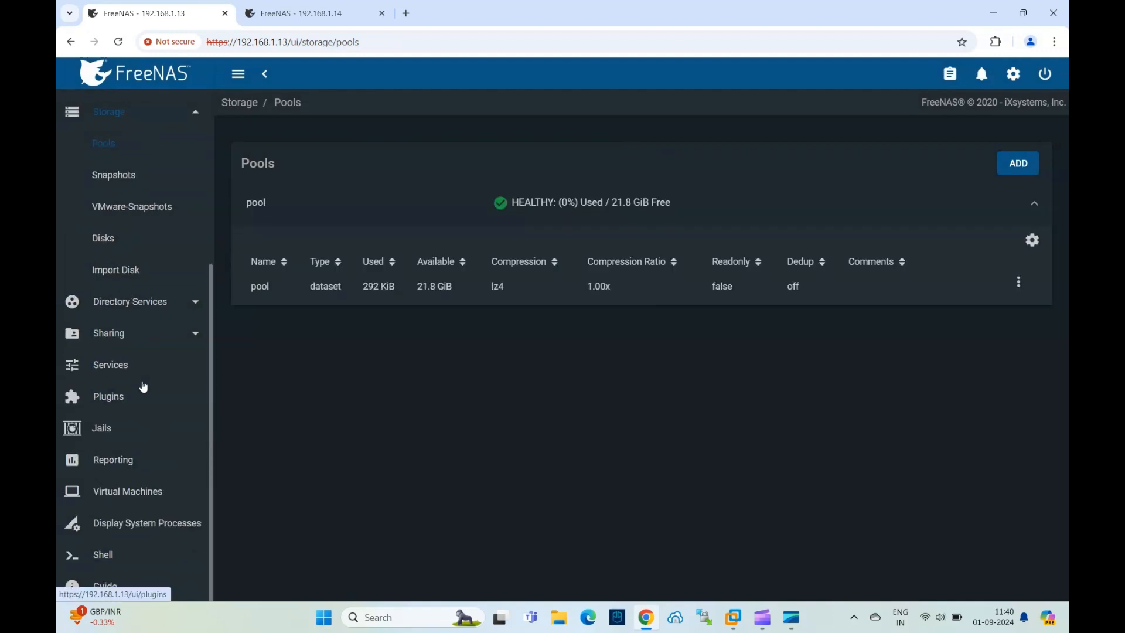
left_click(117, 367)
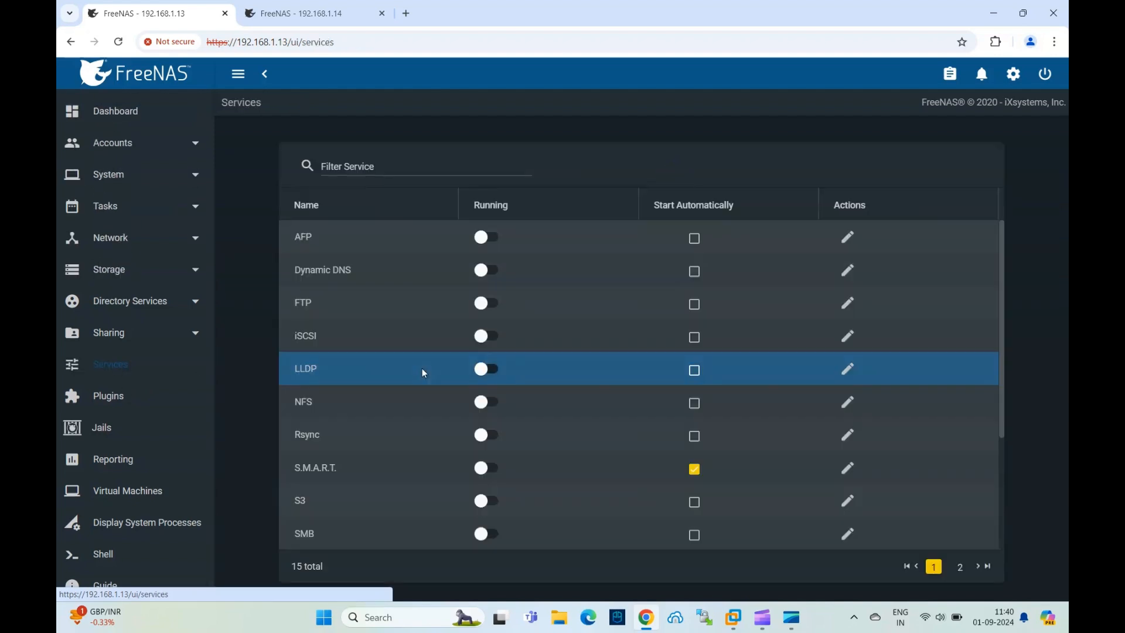
left_click(495, 304)
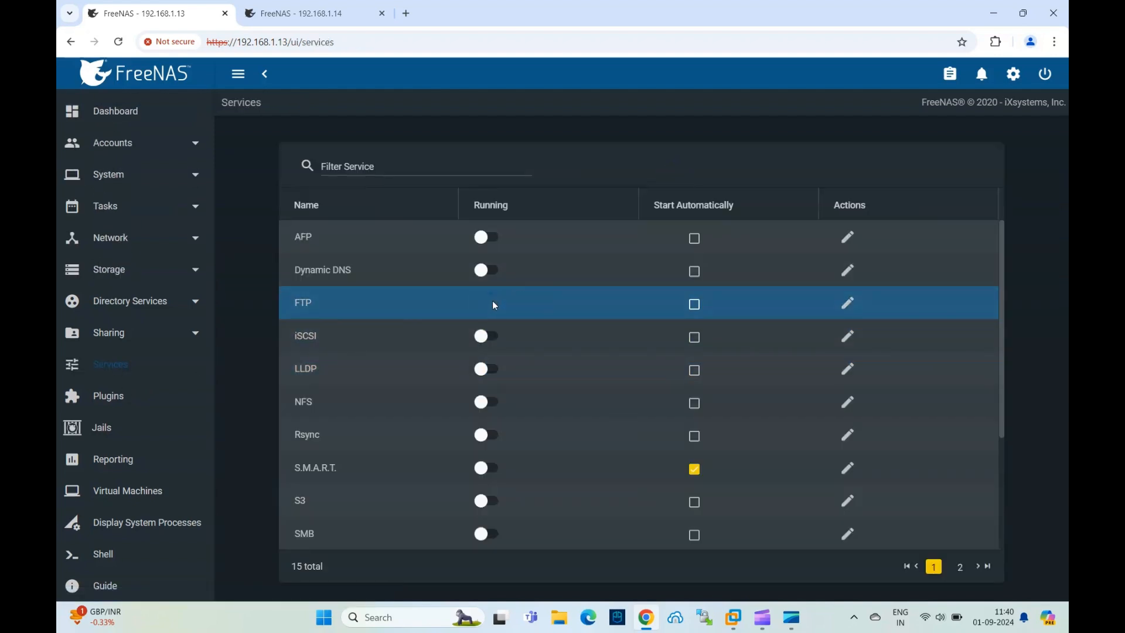
left_click(695, 306)
Step: Enable Allow Root Login in the FTP settings, accept the warning, and save
left_click(848, 304)
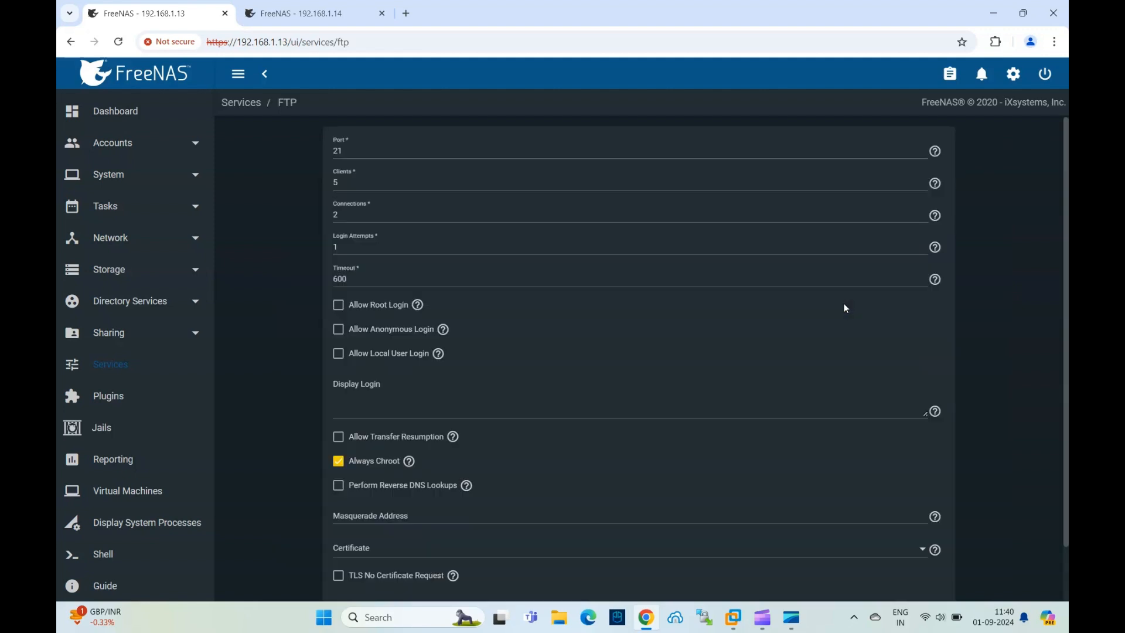
left_click(338, 305)
left_click(439, 362)
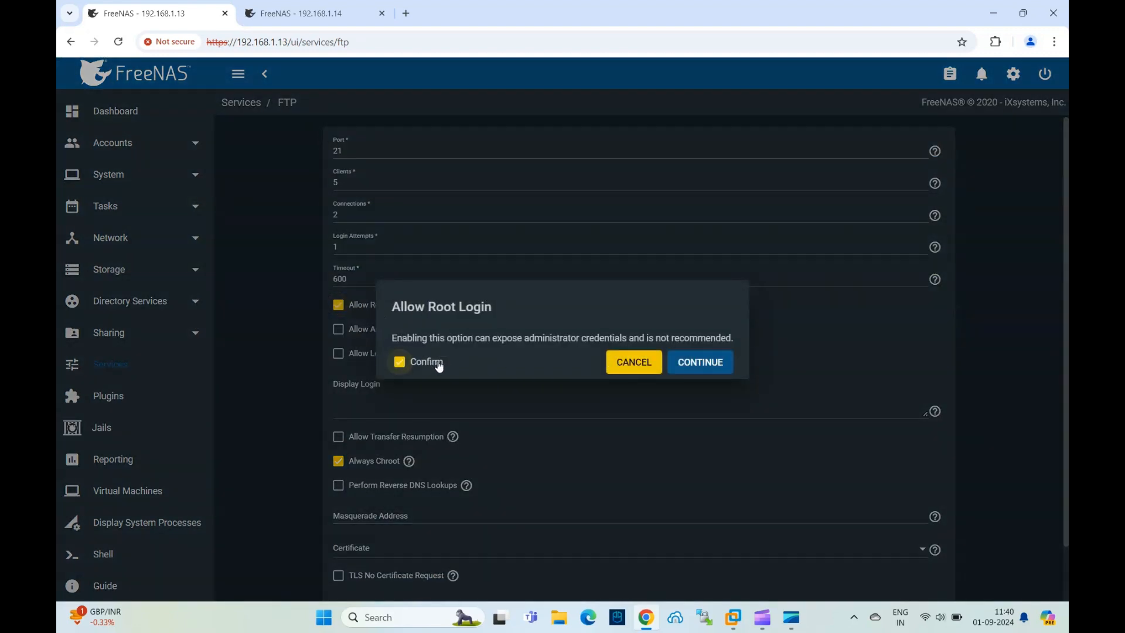
left_click(685, 363)
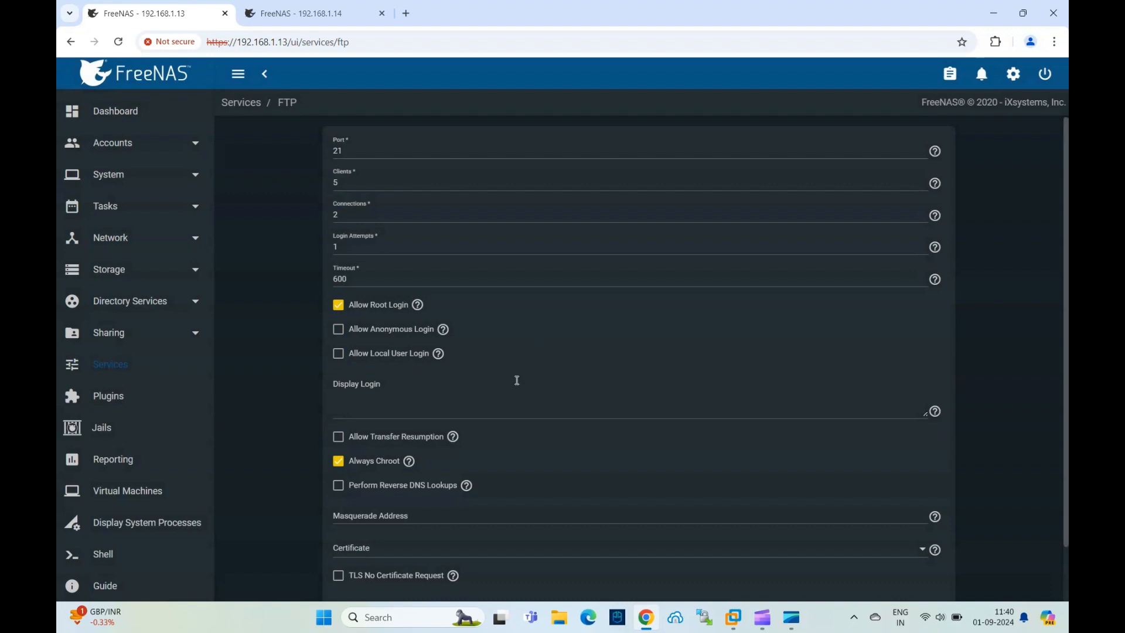
scroll(517, 380, "down", 2)
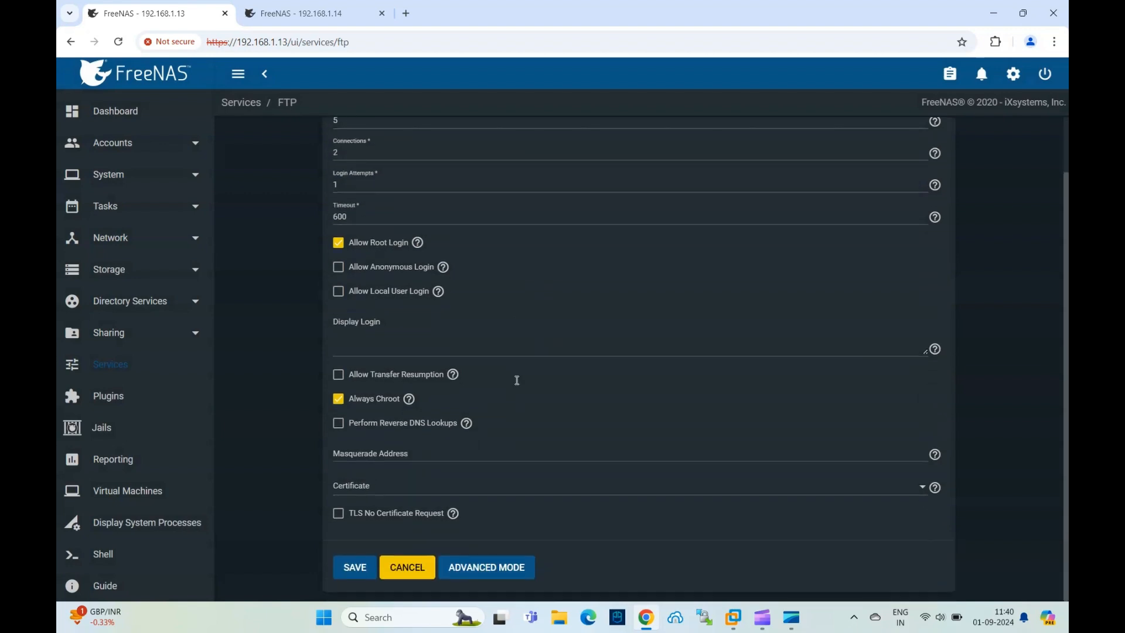
left_click(358, 568)
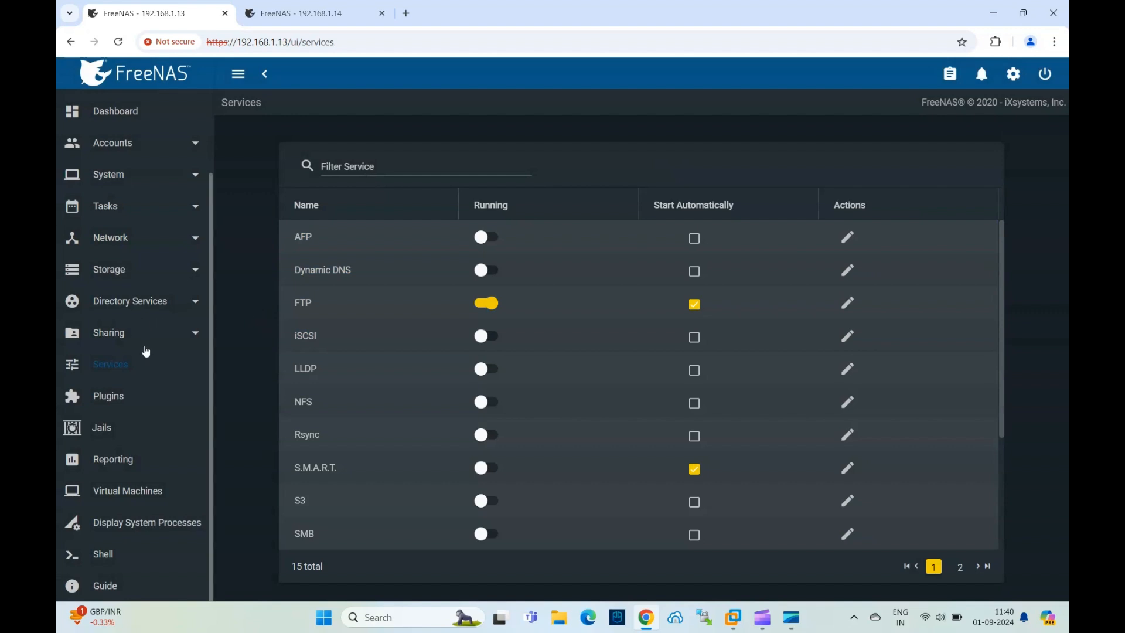
scroll(147, 352, "up", 3)
Step: Log in with WinSCP over FTP to host 192.168.1.13 using the root credentials
left_click(131, 212)
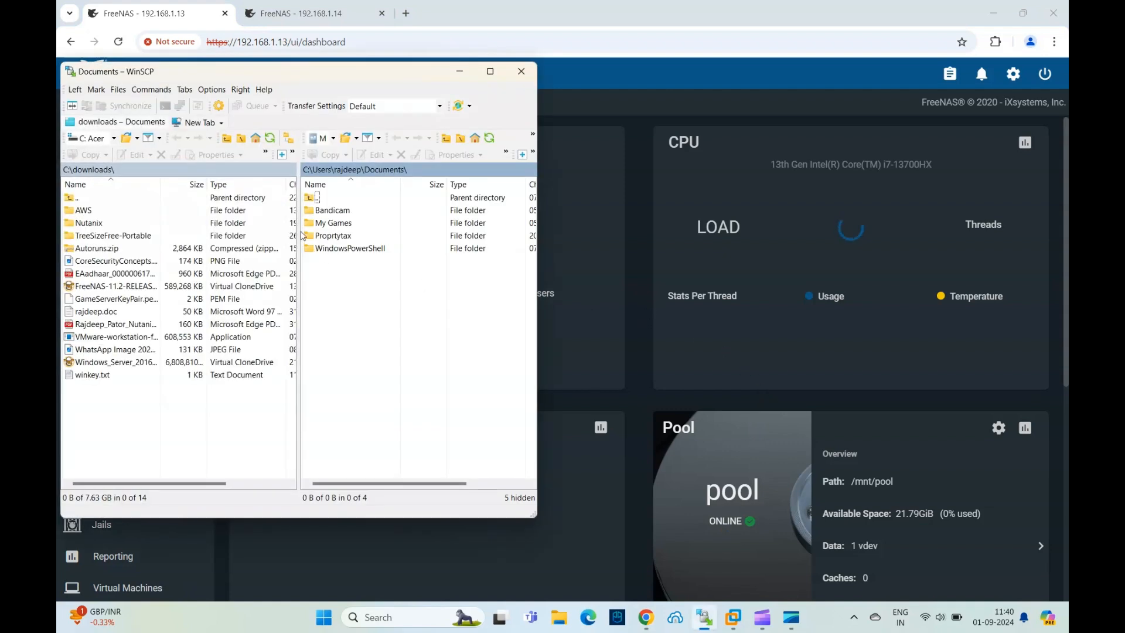
left_click(366, 211)
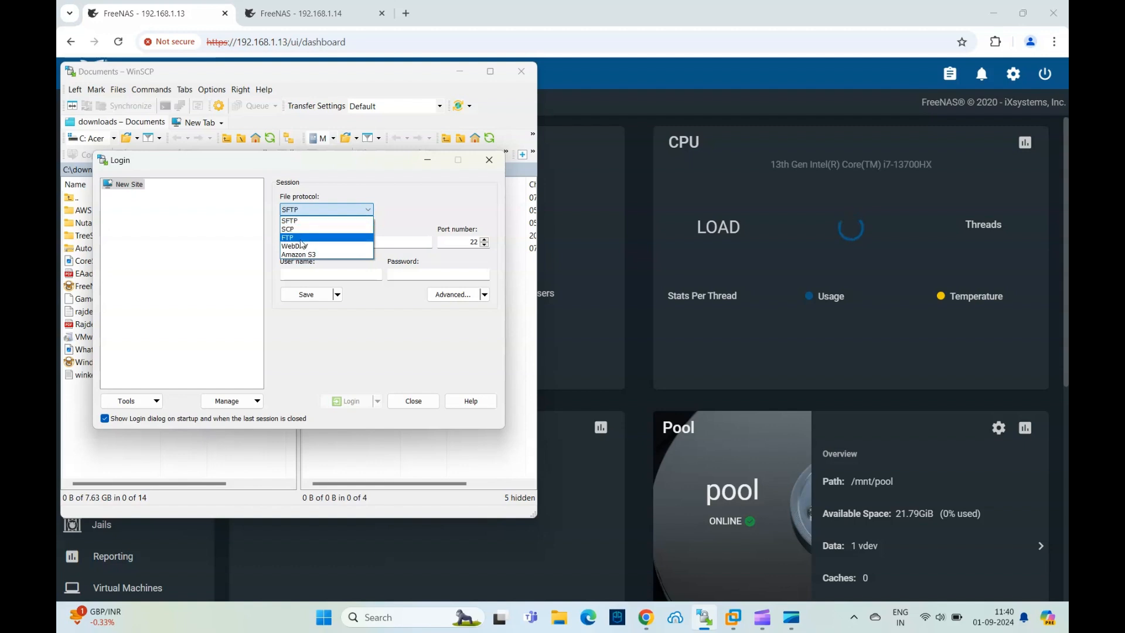
left_click(301, 239)
left_click(301, 241)
type("192.168.1.13")
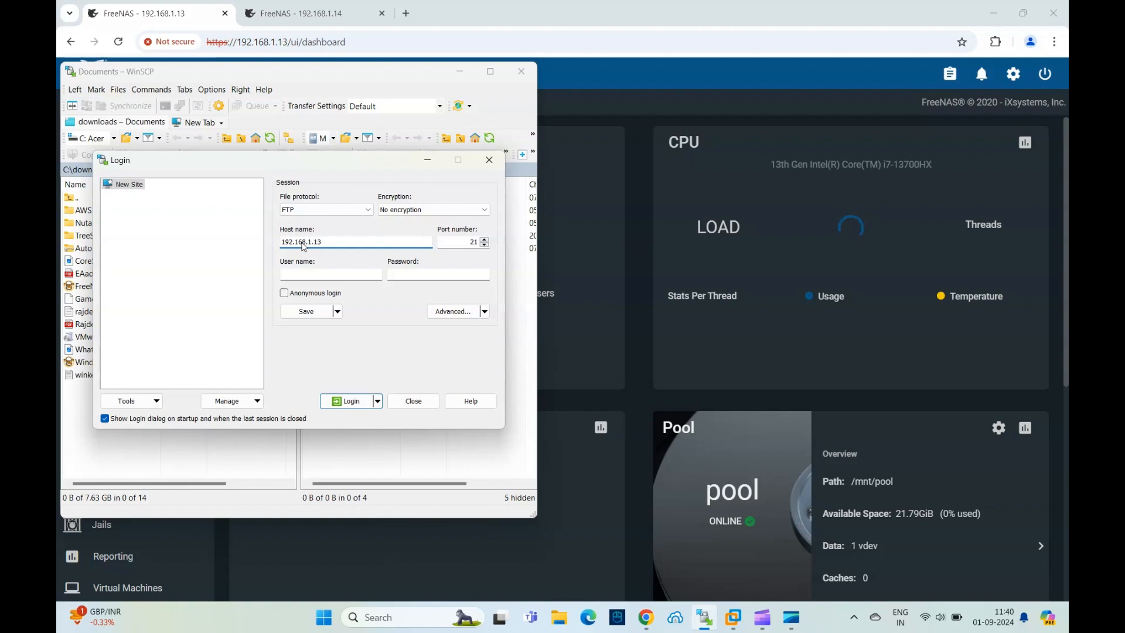
left_click(299, 275)
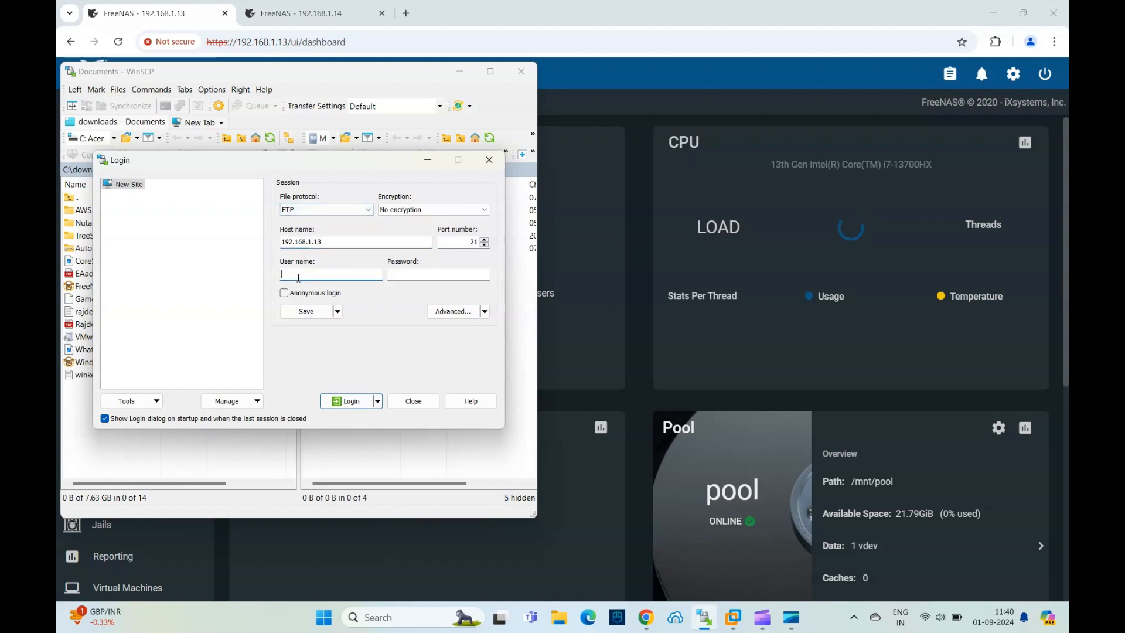
key("Tab")
left_click(347, 402)
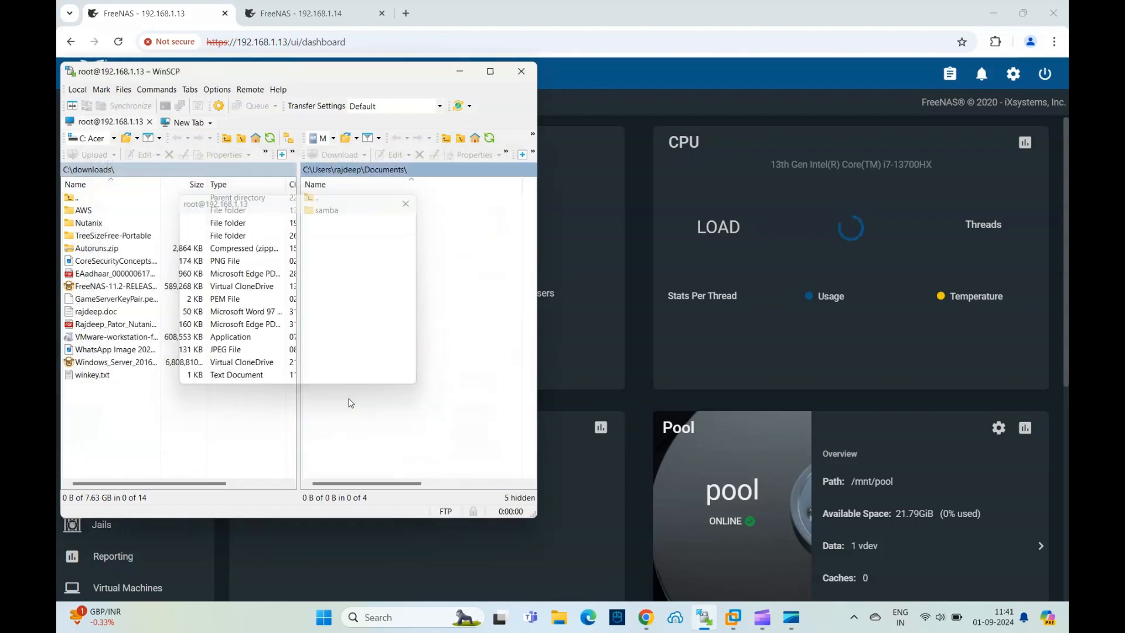
Step: Go to /mnt/pool on the server and upload FreeNAS-11.2-RELEASE.iso into it
double_click(313, 197)
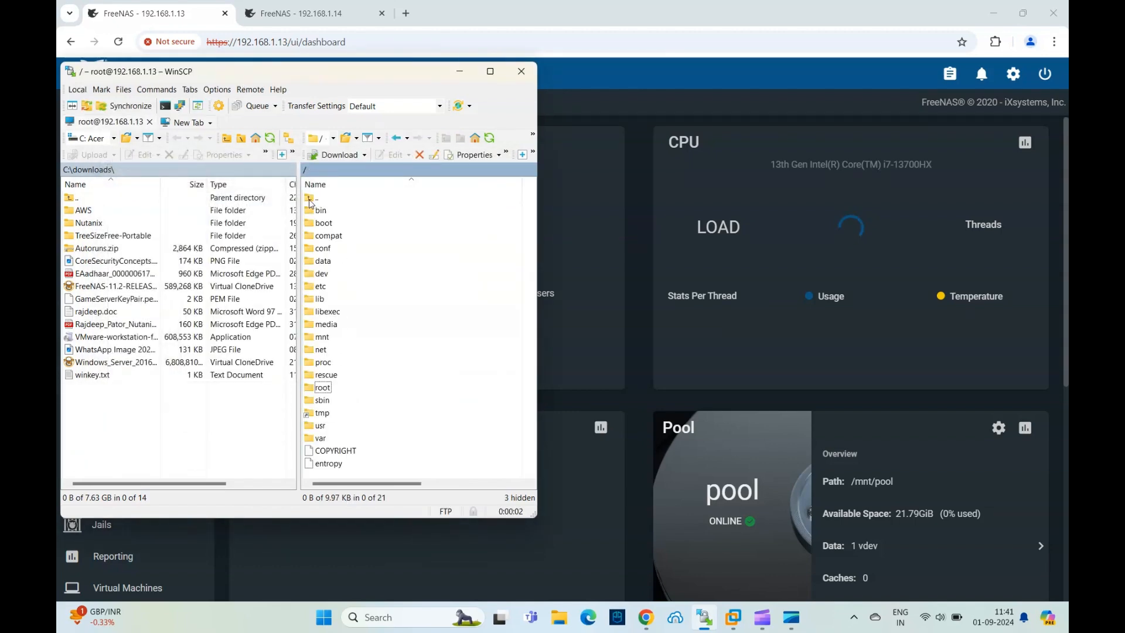
double_click(309, 339)
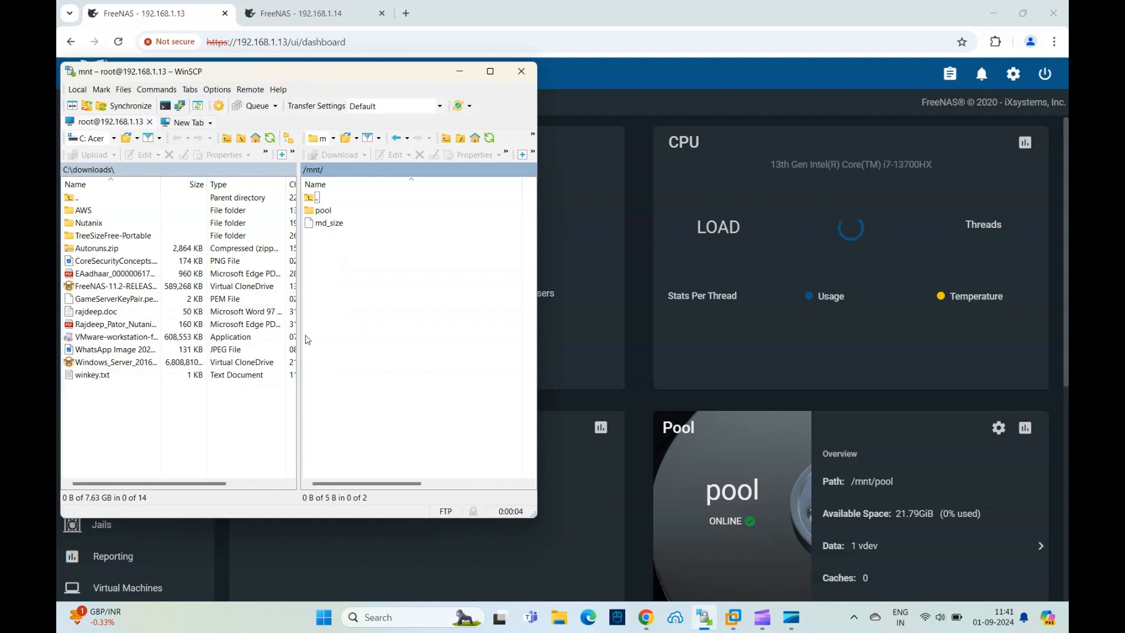
double_click(320, 210)
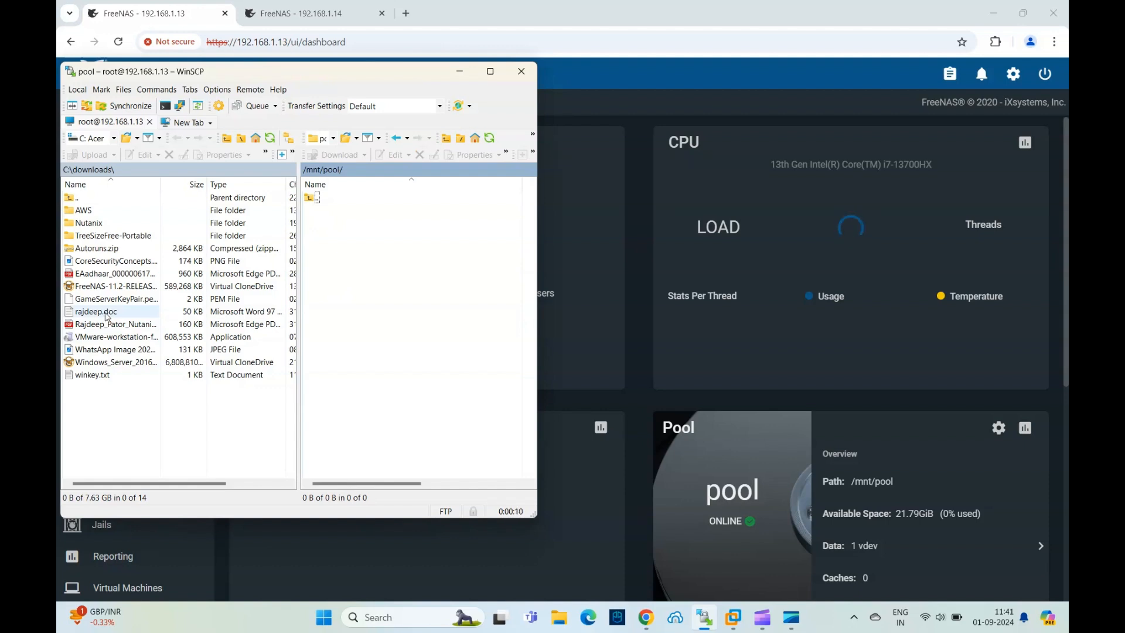
left_click(103, 288)
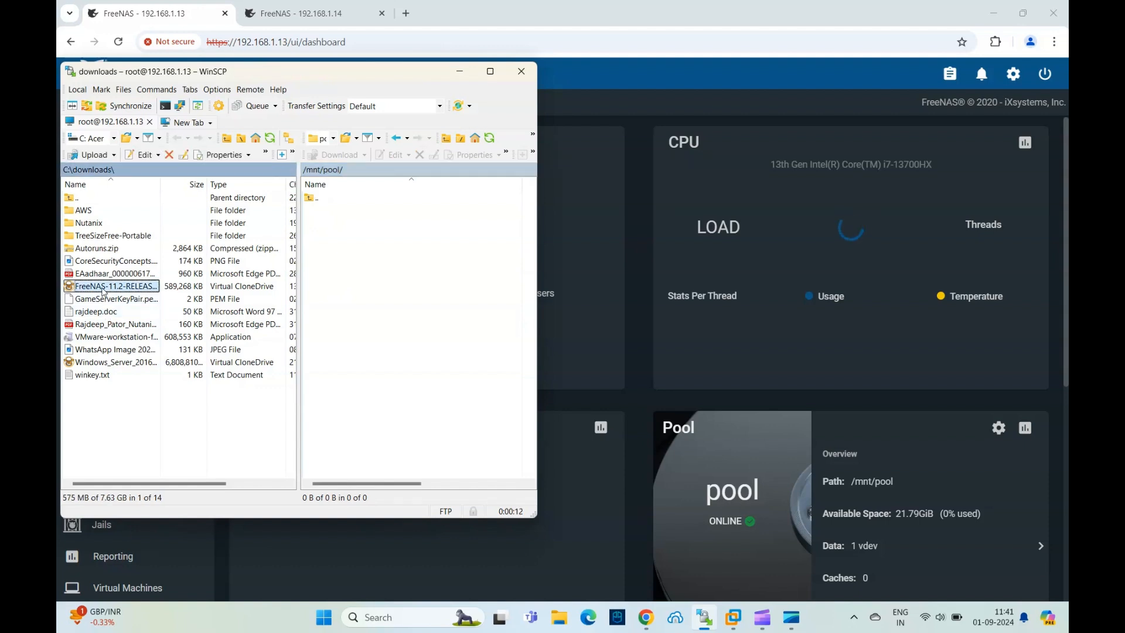
left_click_drag(103, 289, 428, 269)
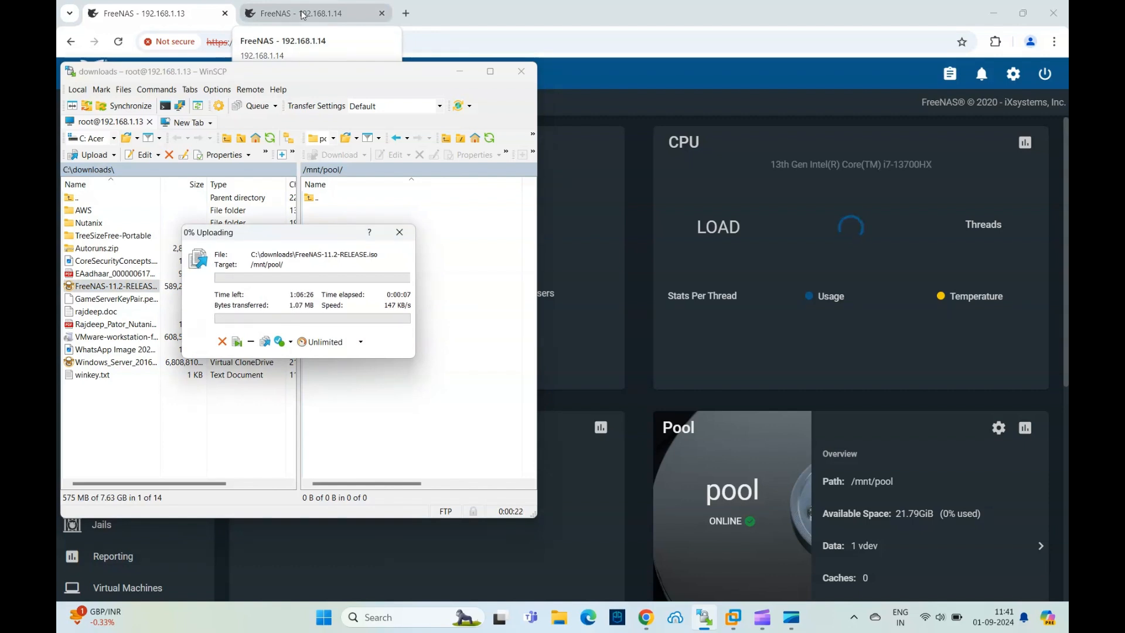
Step: On the 192.168.1.14 server, start creating a new pool from the Pools page
left_click(302, 15)
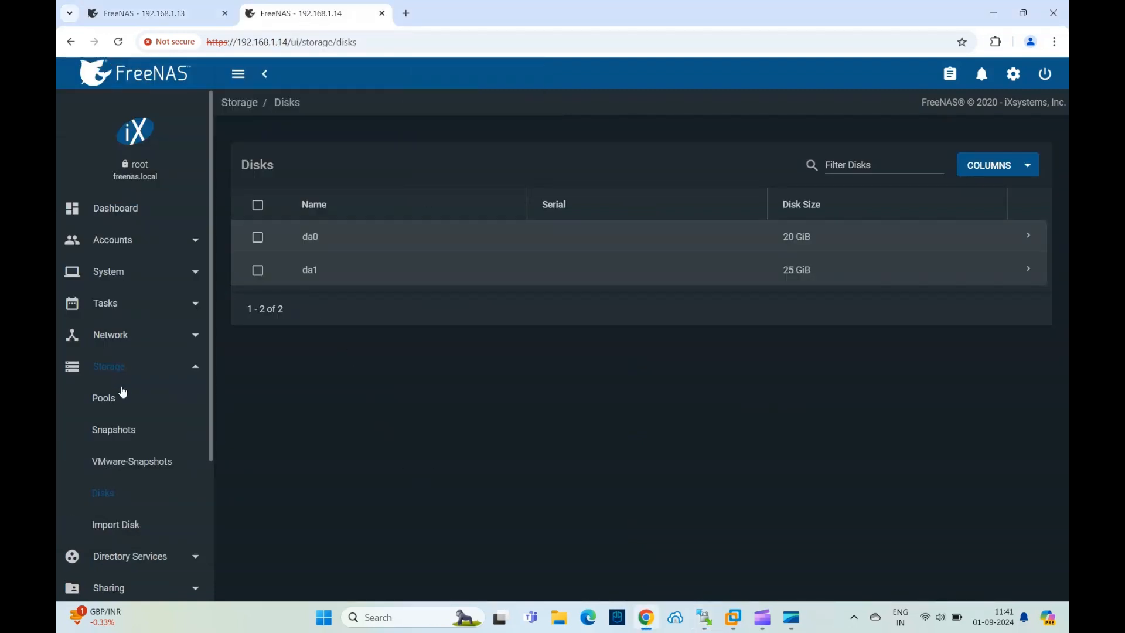
left_click(116, 405)
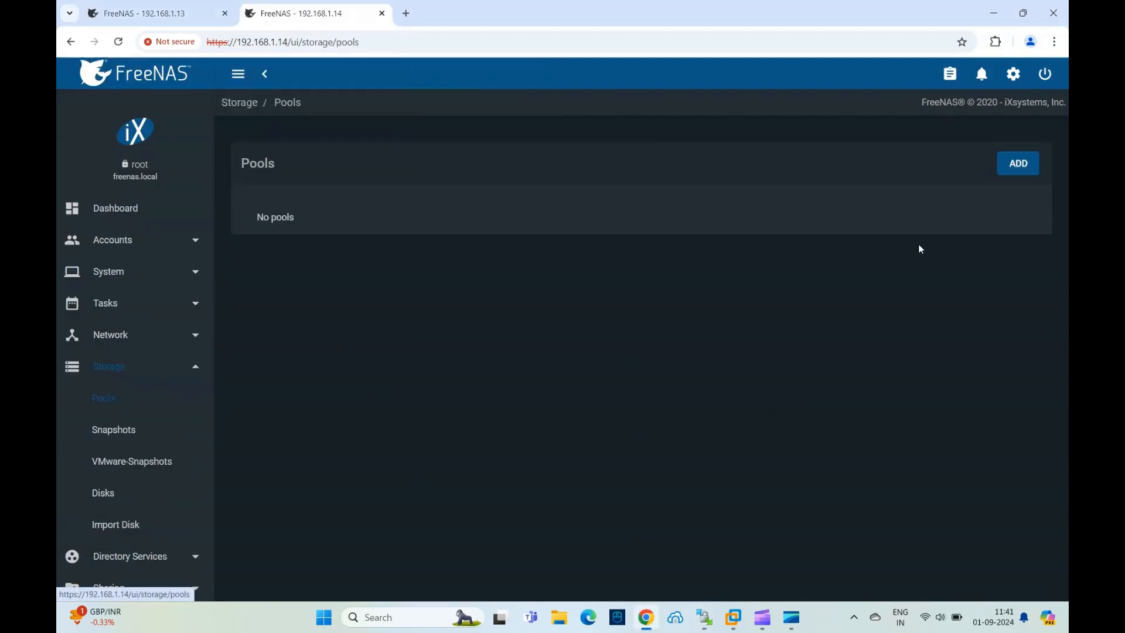
left_click(1019, 172)
left_click(352, 301)
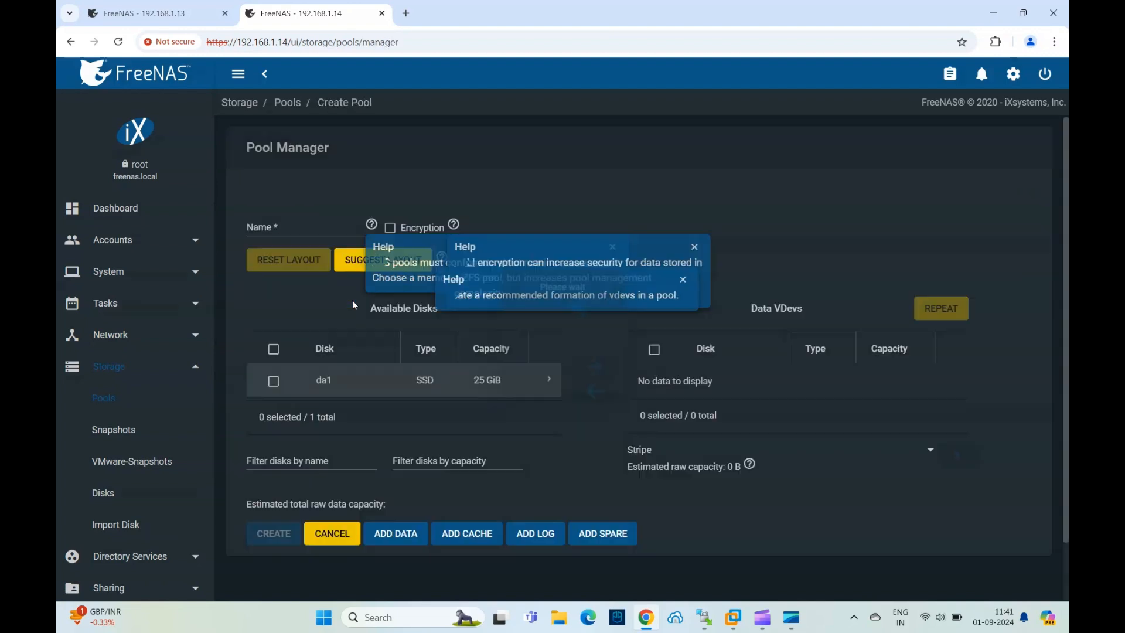
Step: Name the pool pooldr, add da1 to the data vdevs, and confirm creation
left_click(318, 227)
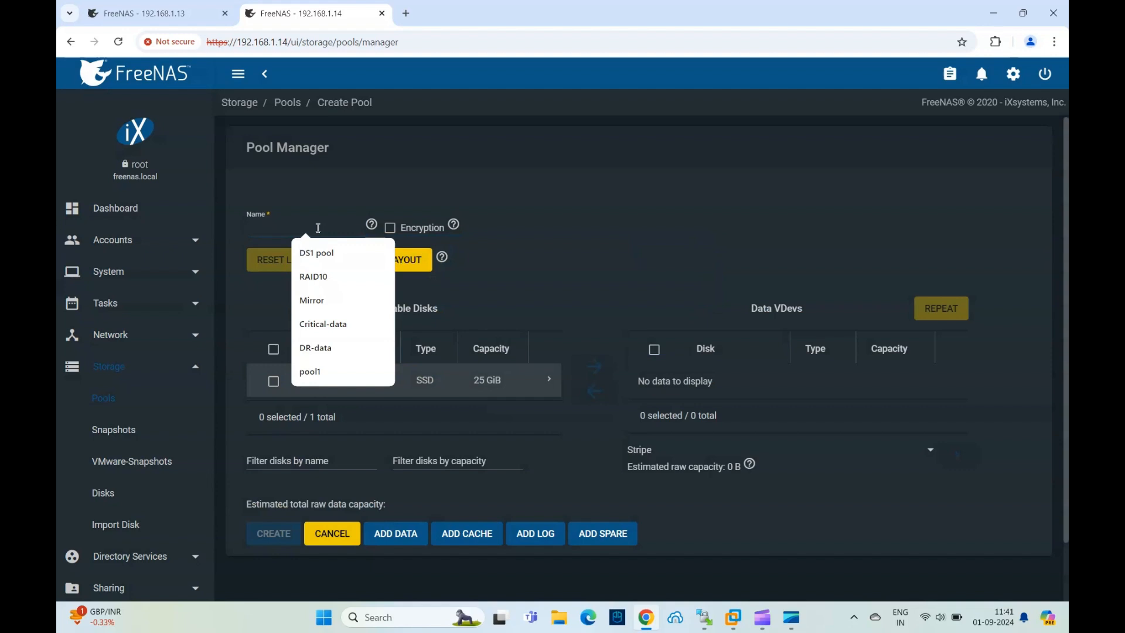
type("pooldr")
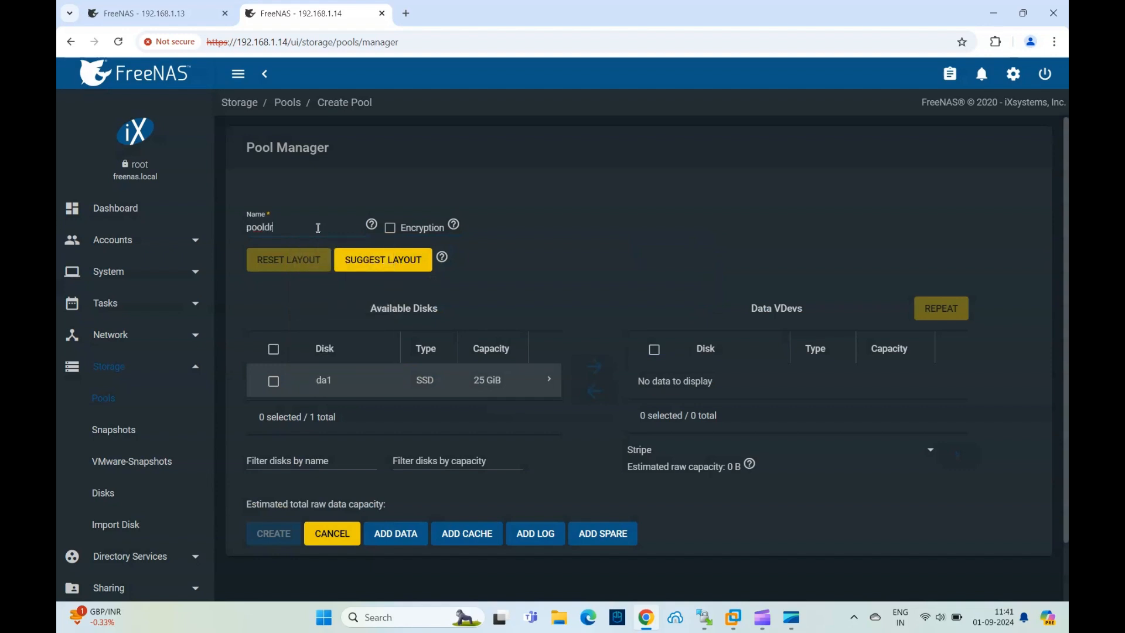
left_click(274, 382)
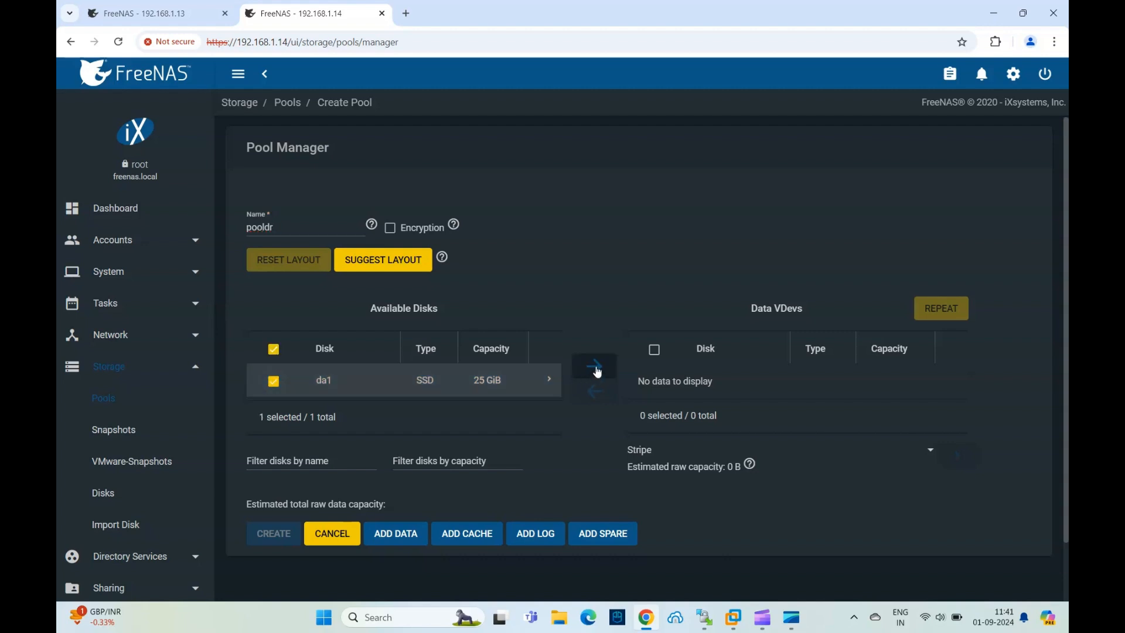
left_click(597, 367)
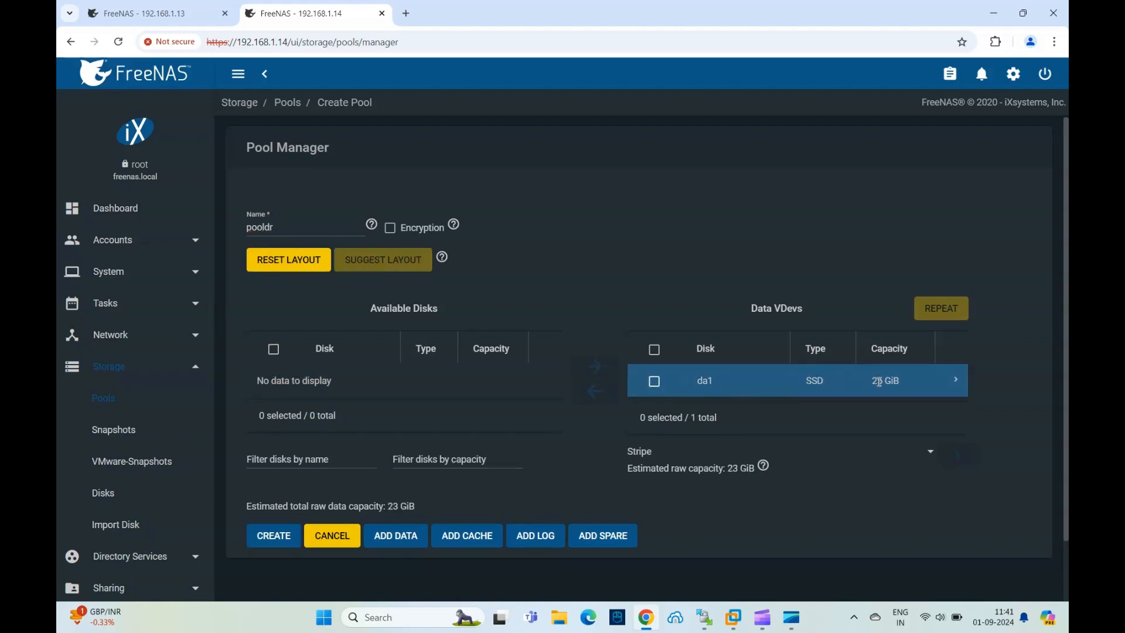
left_click(274, 537)
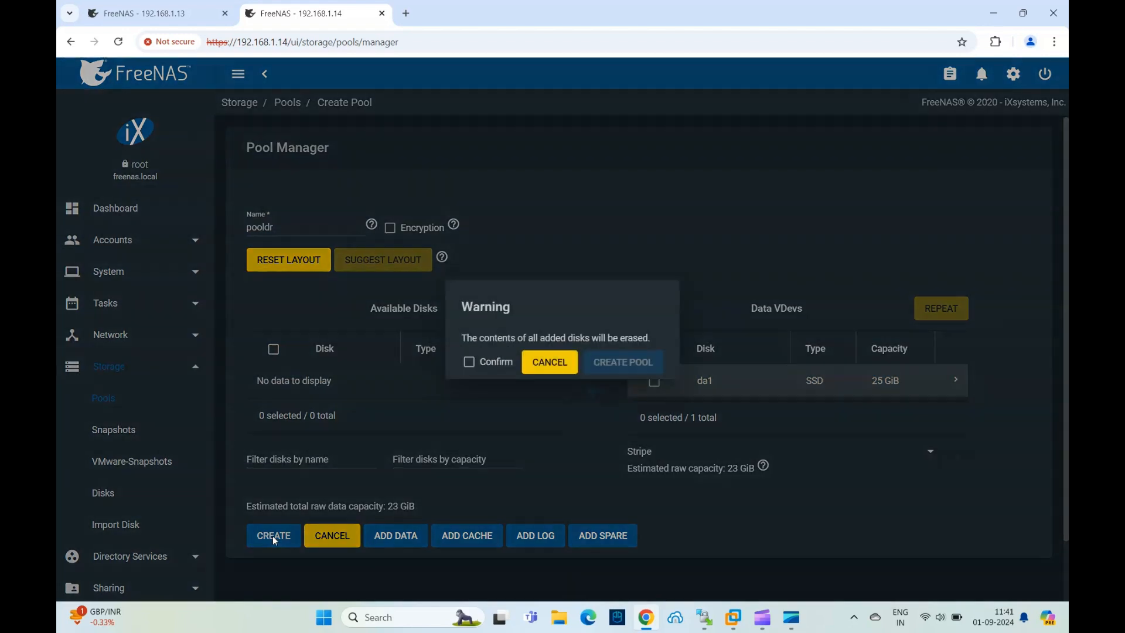
left_click(470, 362)
left_click(633, 362)
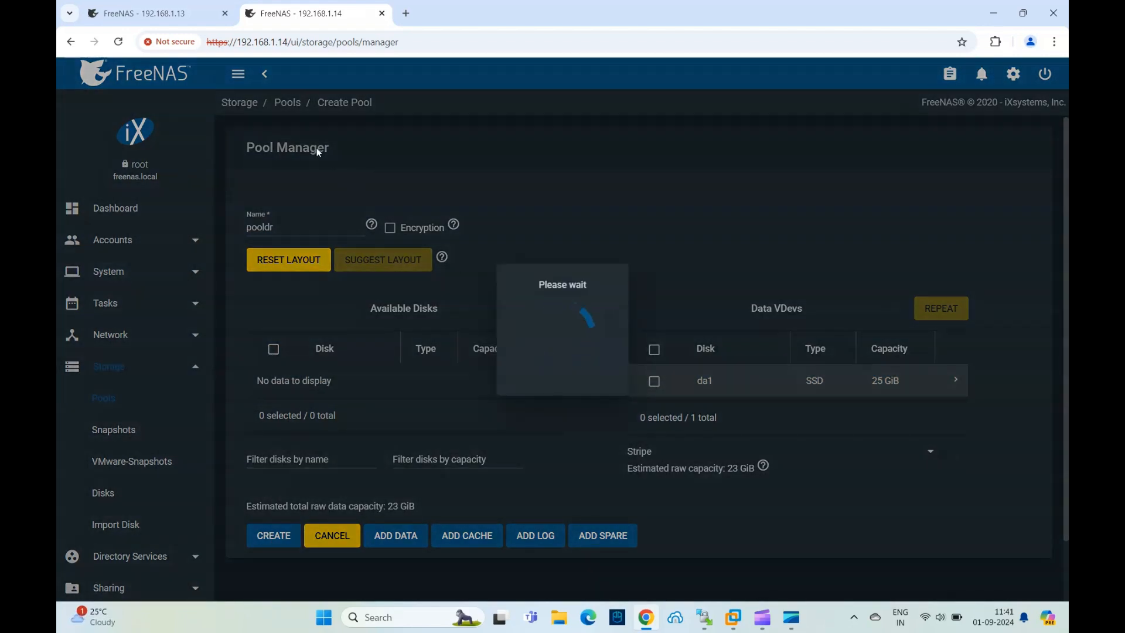
left_click(177, 17)
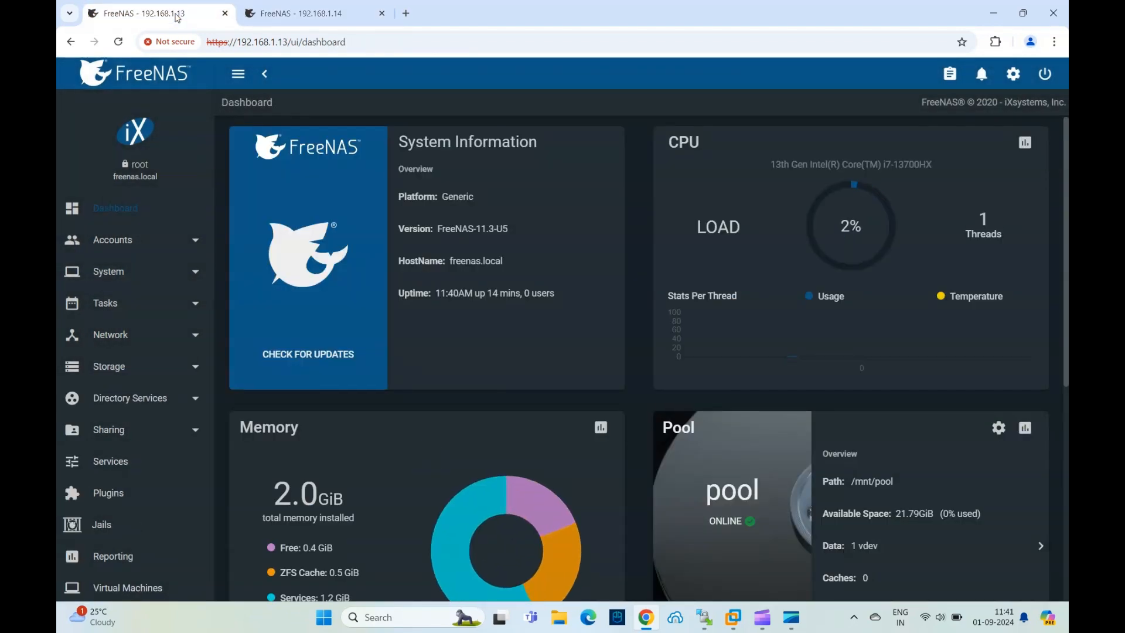
Step: Cancel the ISO upload and delete the partial 6.76 MB FreeNAS-11.2-RELEASE.iso from /mnt/pool/
left_click(704, 617)
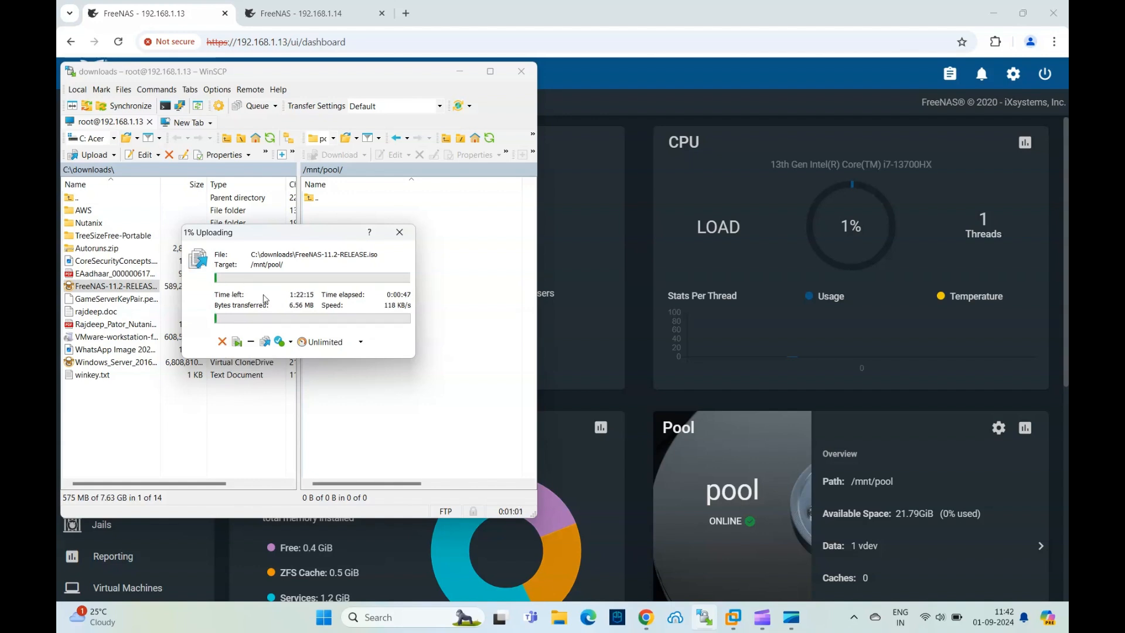
left_click(223, 343)
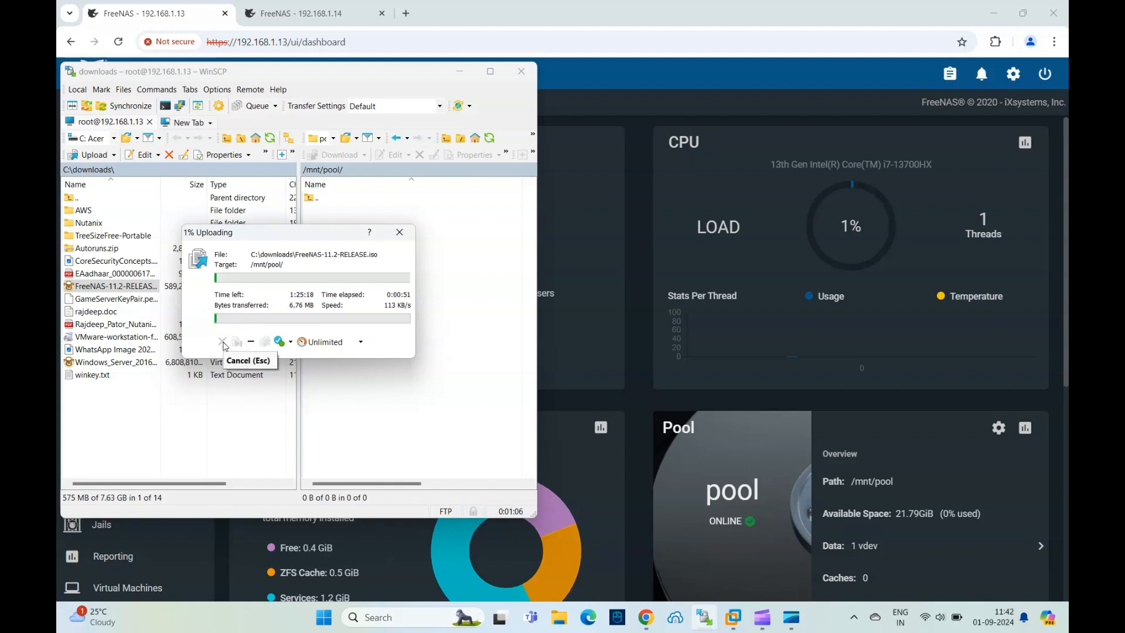
left_click(350, 312)
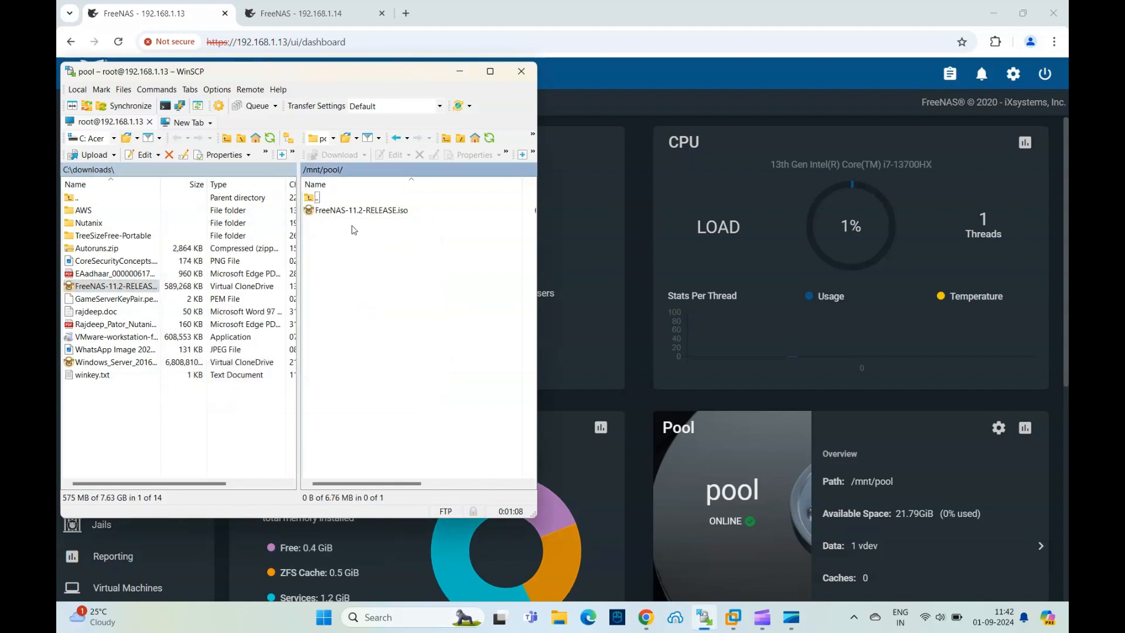
left_click(348, 212)
left_click(419, 155)
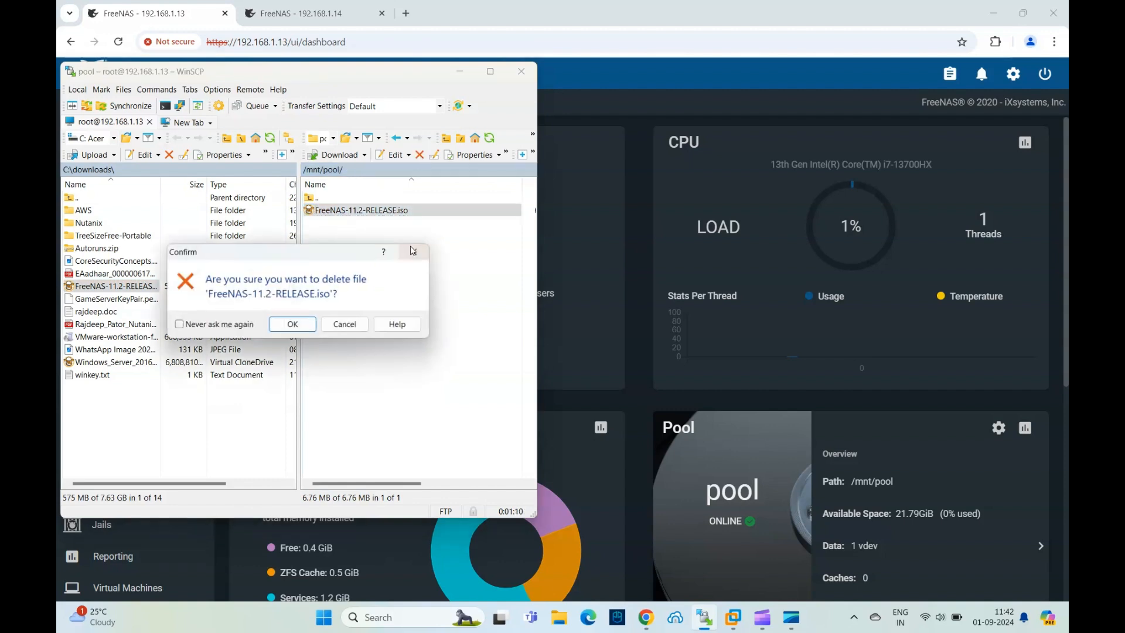
left_click(308, 327)
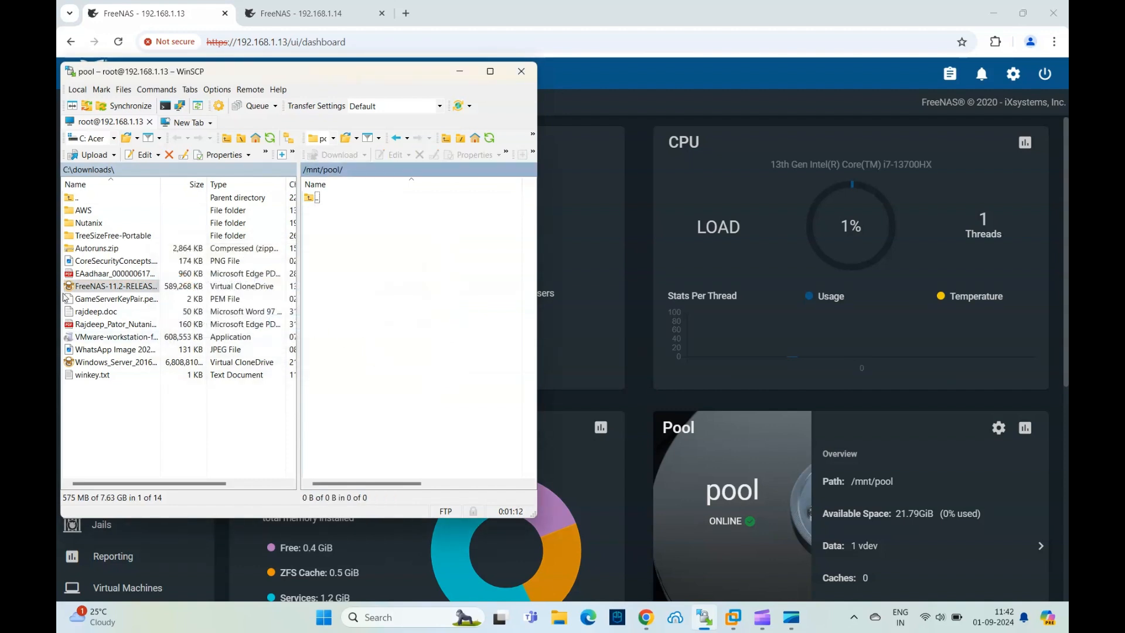
Step: Copy GameServerKeyPair.pem, the Word document and the WhatsApp image into /mnt/pool/
left_click(99, 305)
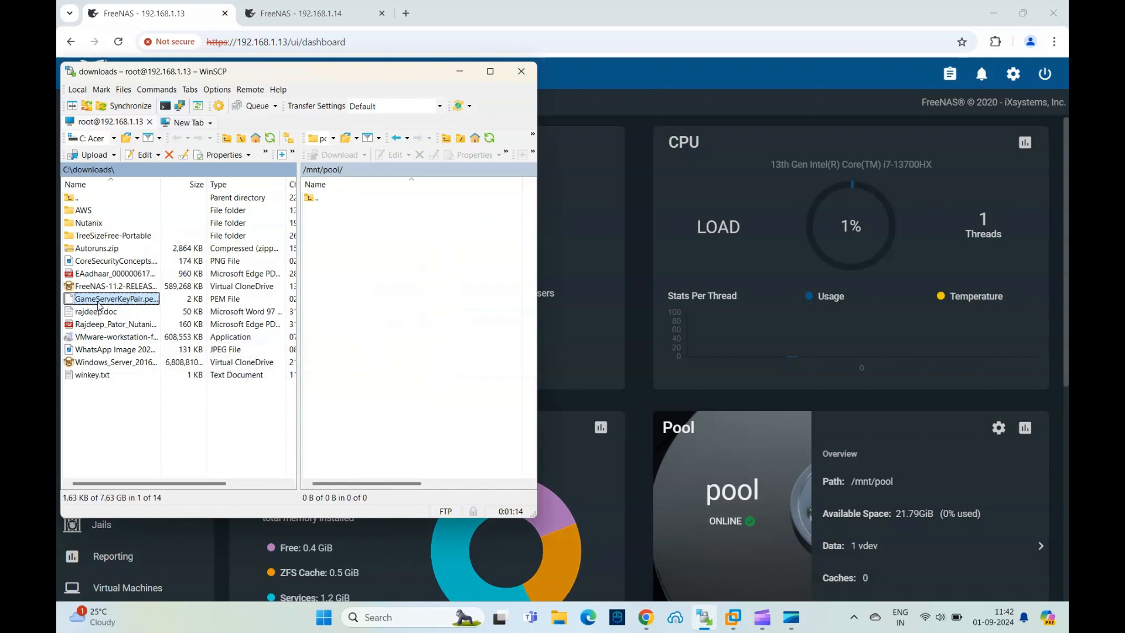
left_click_drag(99, 305, 362, 276)
left_click(86, 316)
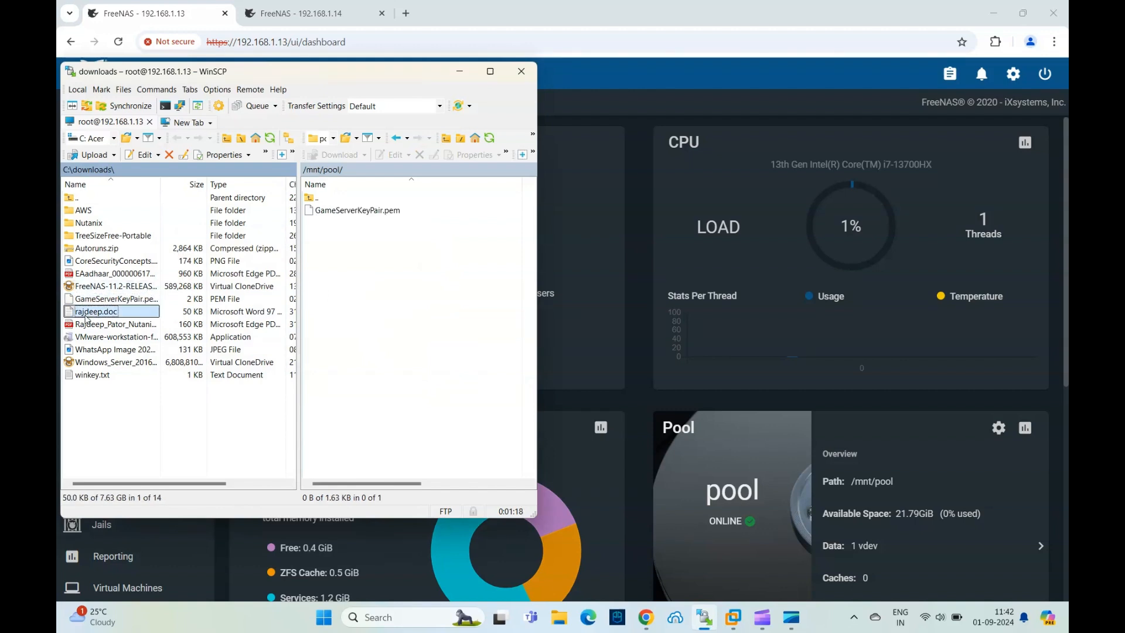
left_click_drag(86, 320, 348, 293)
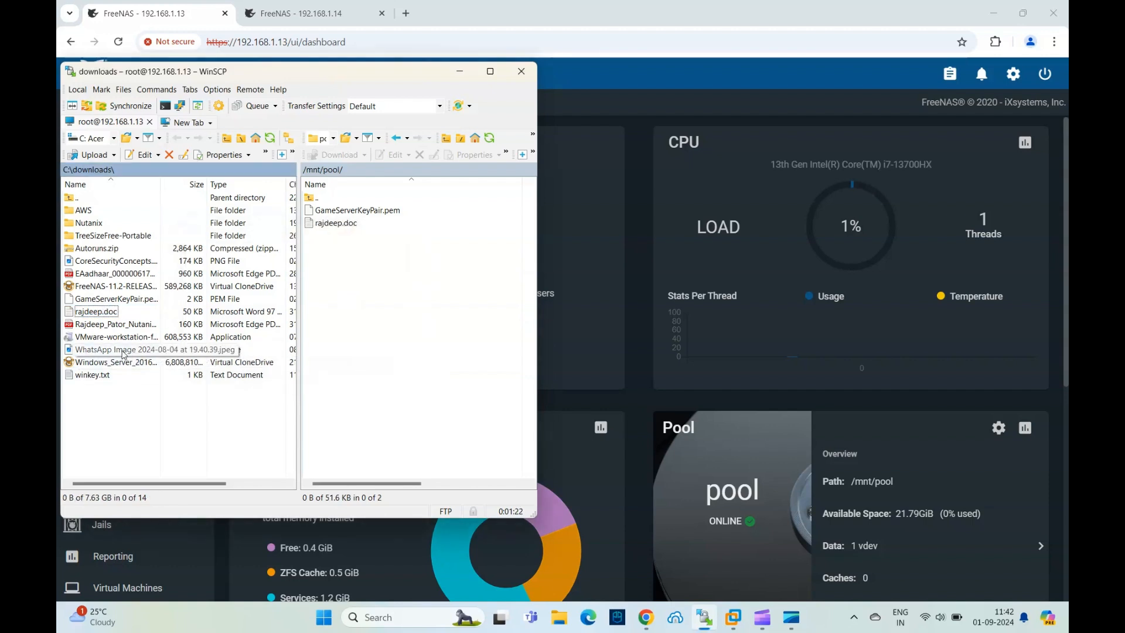
left_click_drag(124, 354, 367, 305)
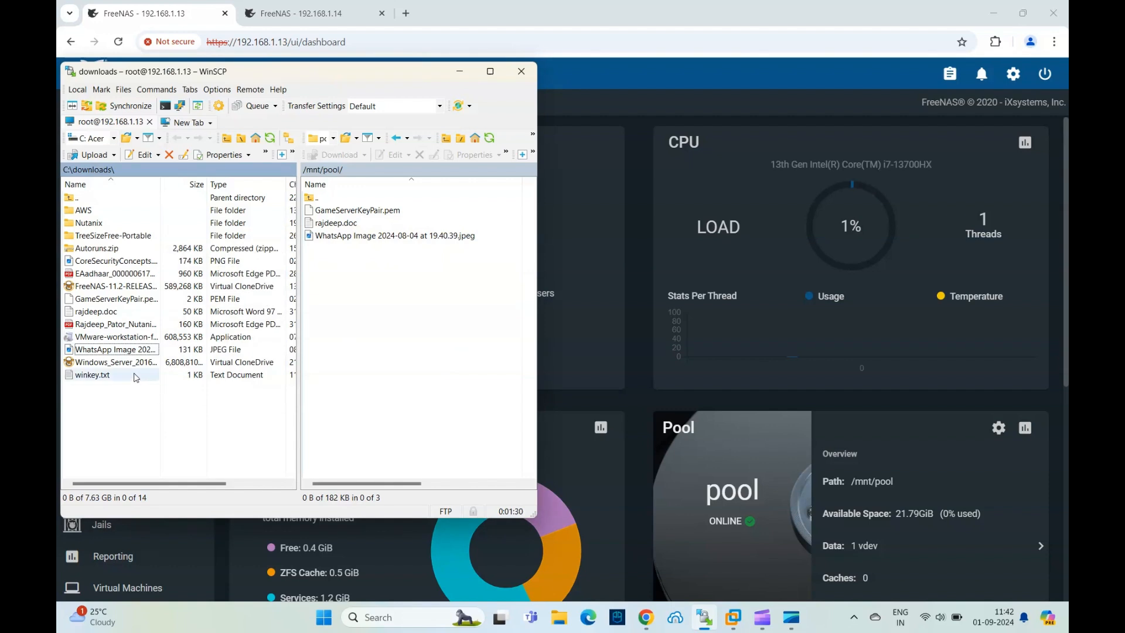
Step: Restart the FreeNAS-11.2-RELEASE.iso upload into /mnt/pool/
left_click(110, 289)
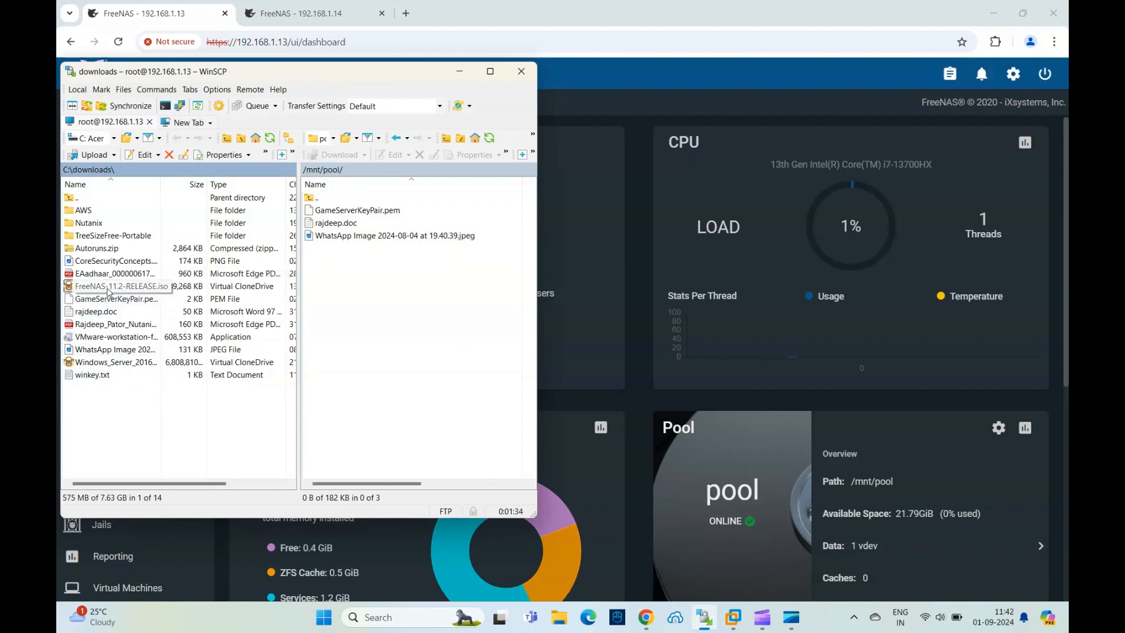
left_click_drag(110, 291, 375, 294)
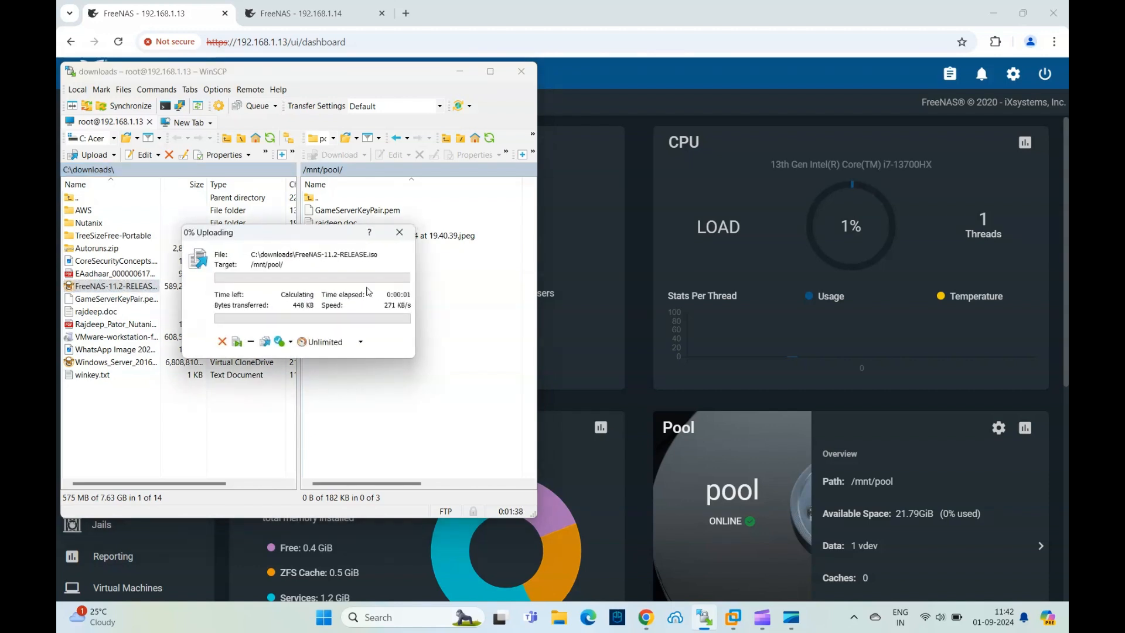
left_click(274, 17)
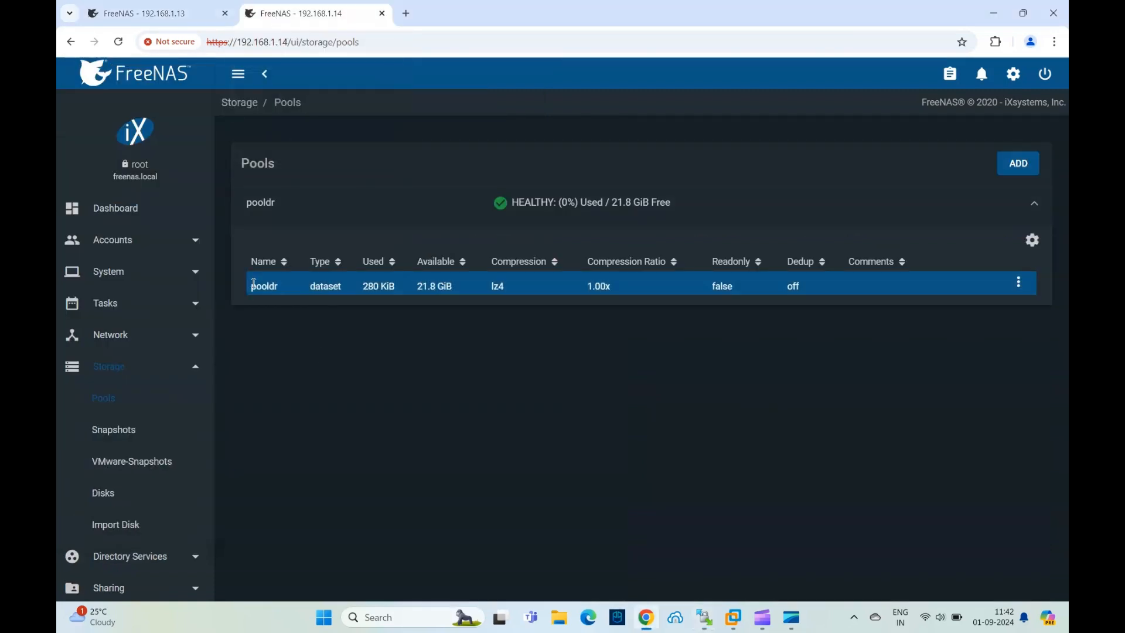
Step: Check pooldr's 6.17 MiB usage on 192.168.1.14, then review the Tasks list on 192.168.1.13
left_click(103, 494)
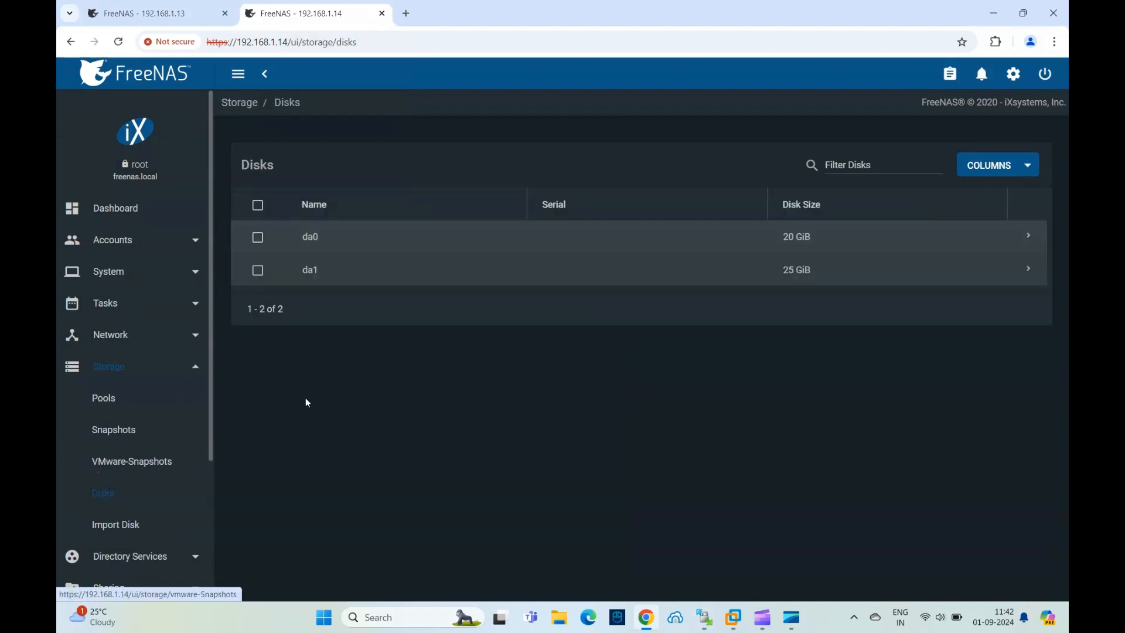
left_click(103, 398)
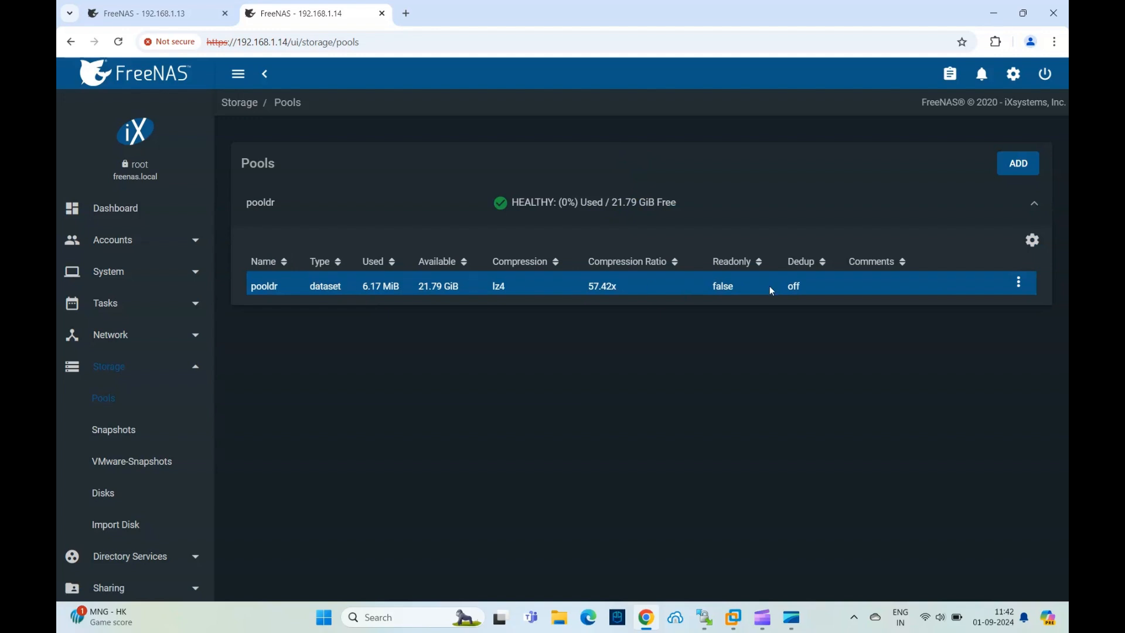
left_click(175, 16)
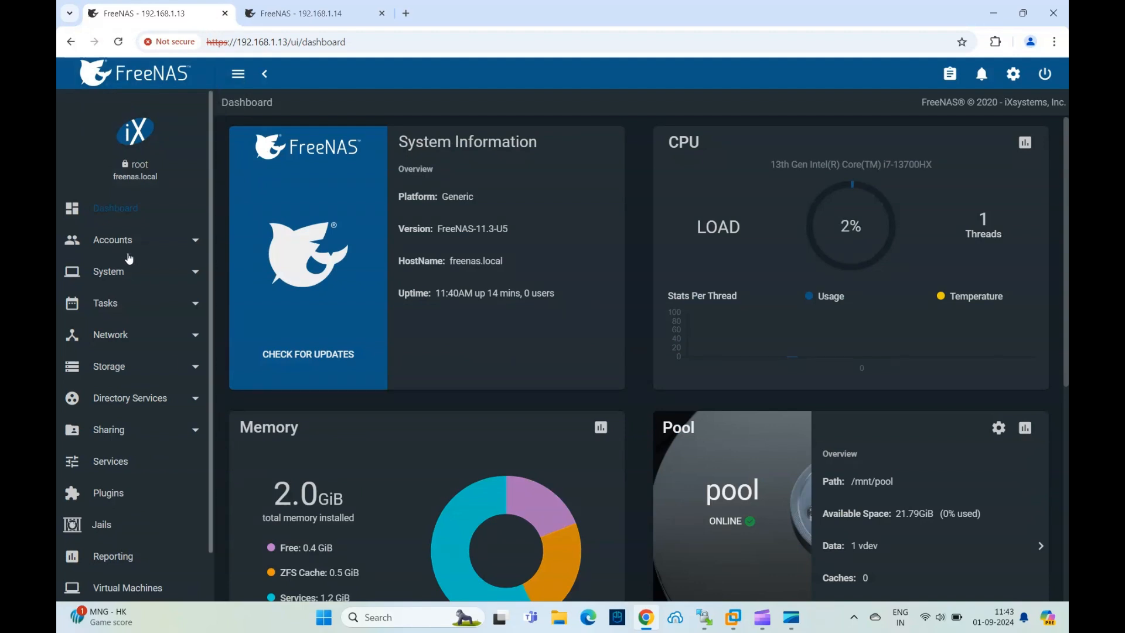
left_click(198, 306)
scroll(189, 318, "down", 1)
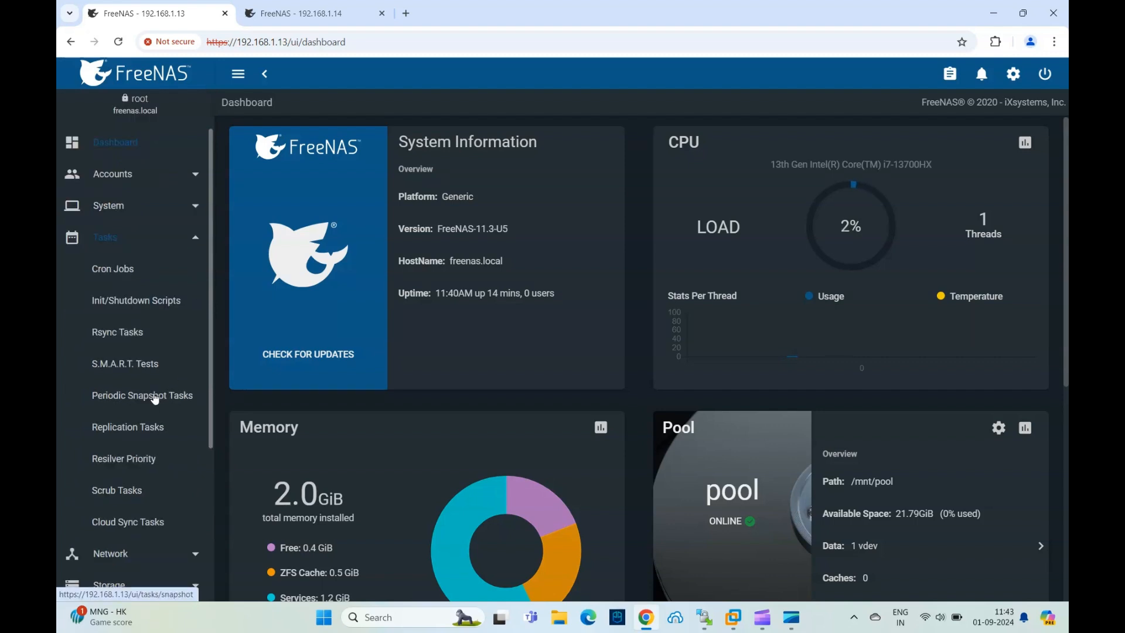
Step: Return to the 192.168.1.14 server and open its Services list
left_click(282, 14)
left_click(150, 16)
left_click(265, 14)
scroll(151, 402, "down", 3)
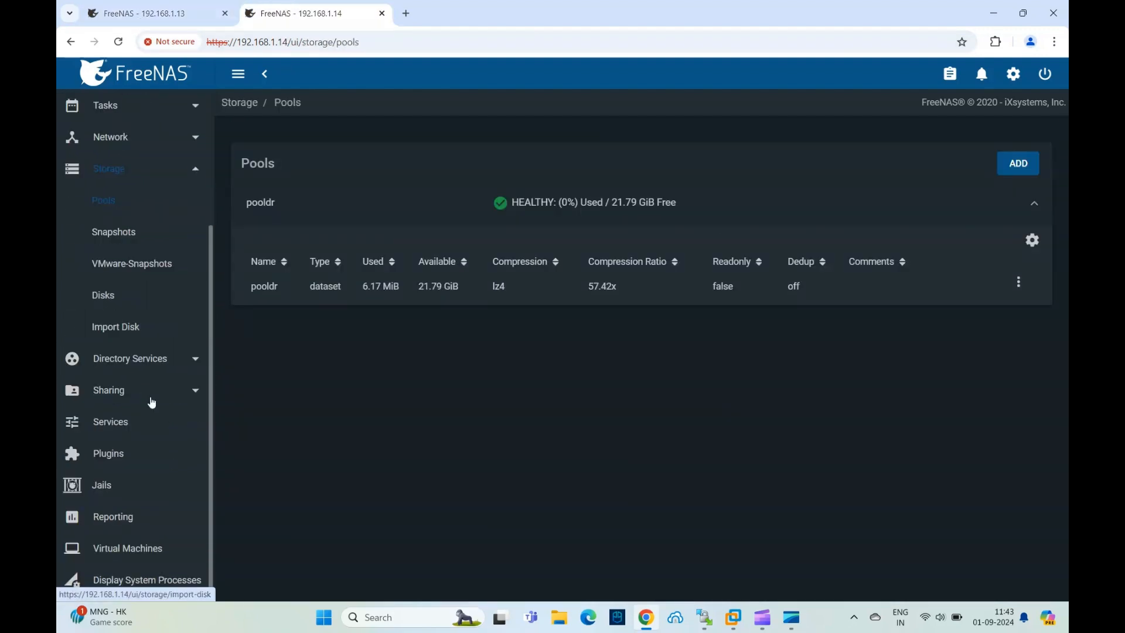
left_click(118, 426)
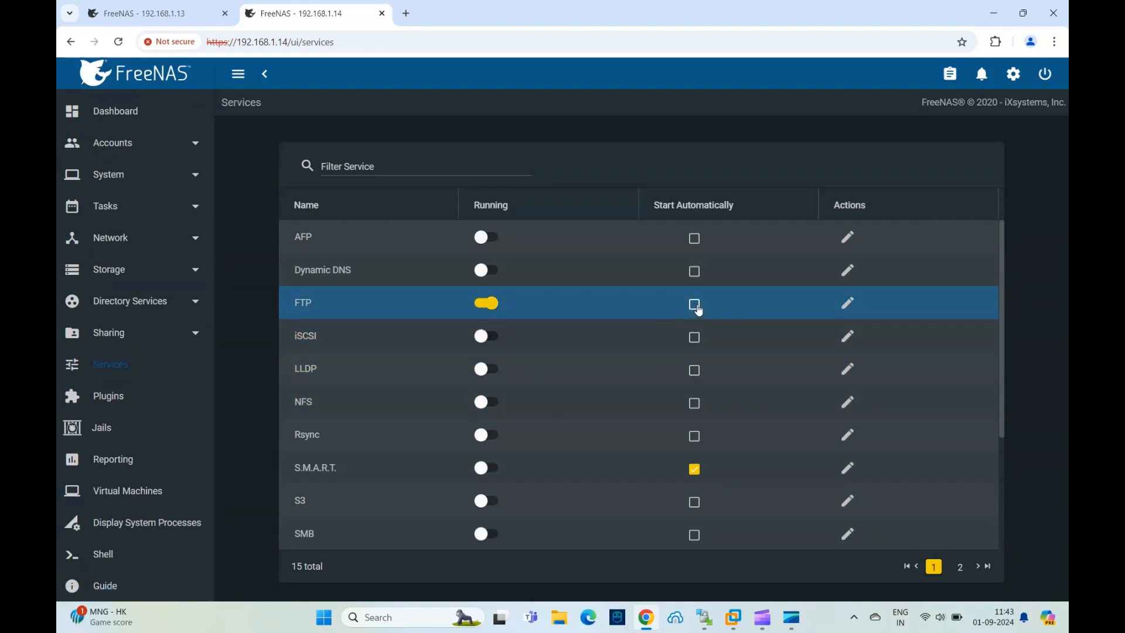
Step: Enable Allow Root Login for FTP on 192.168.1.14, accept the warning, and save
left_click(848, 303)
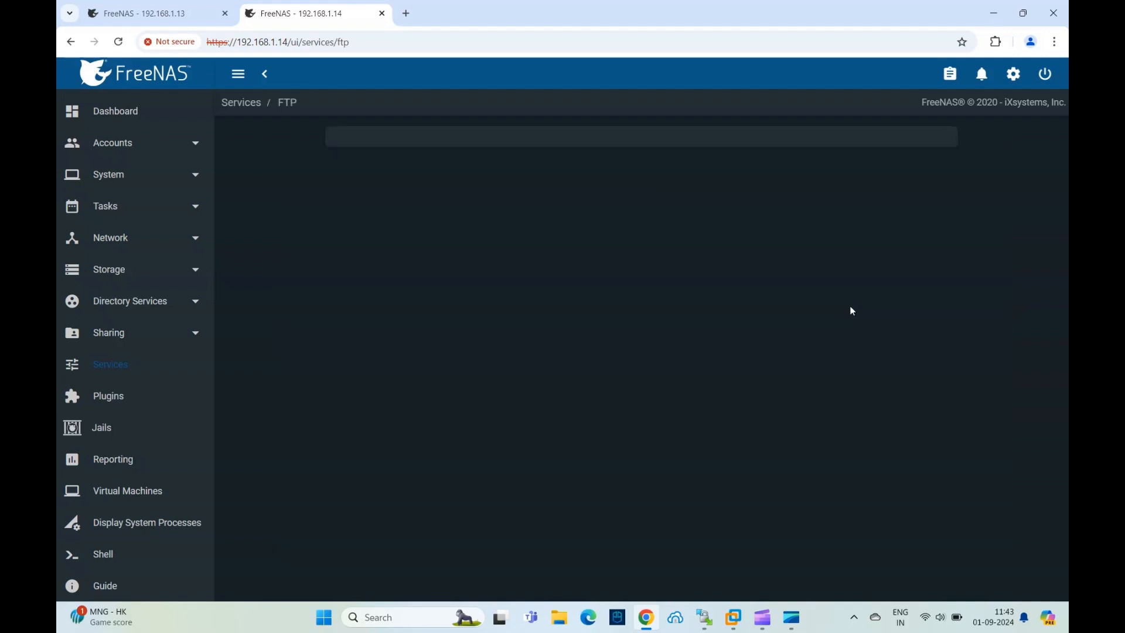
left_click(338, 305)
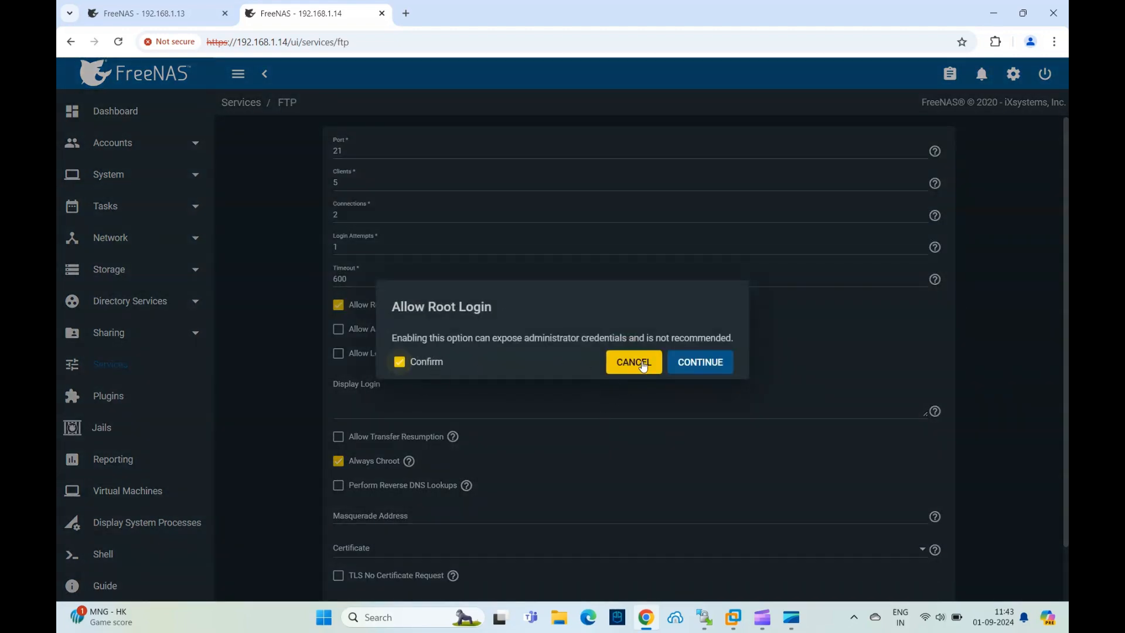
left_click(708, 363)
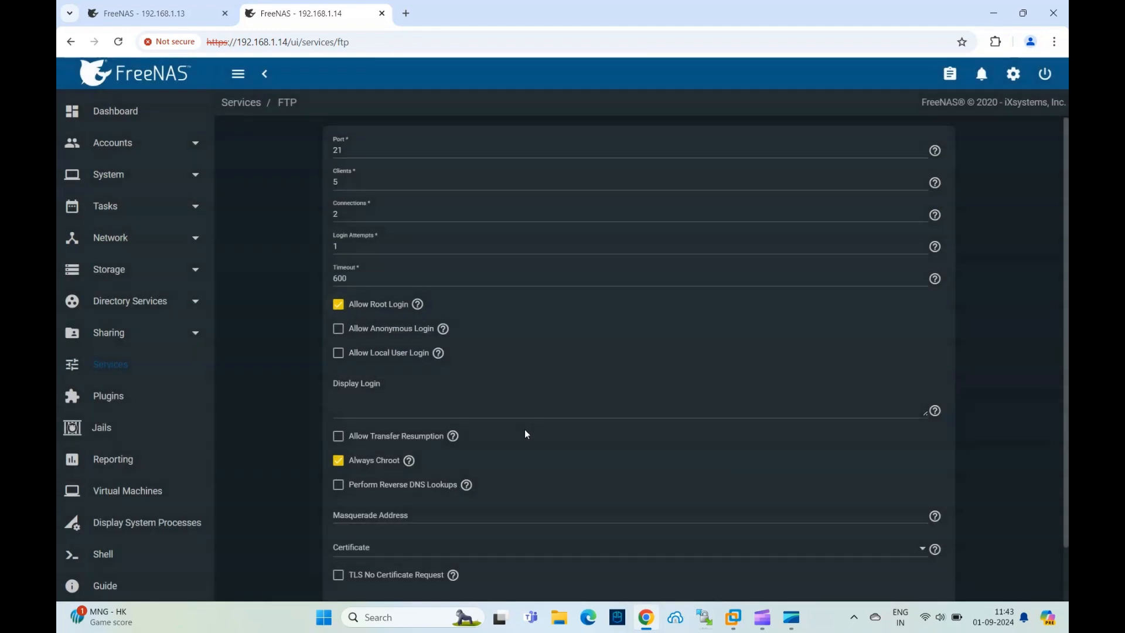
scroll(526, 435, "down", 2)
left_click(355, 568)
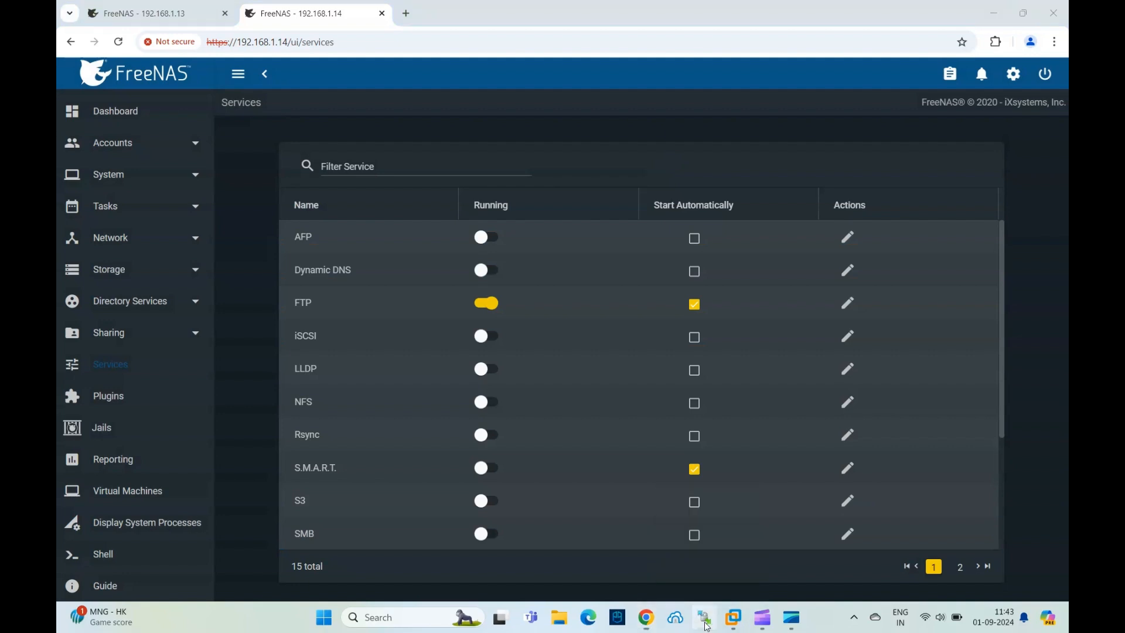
right_click(706, 622)
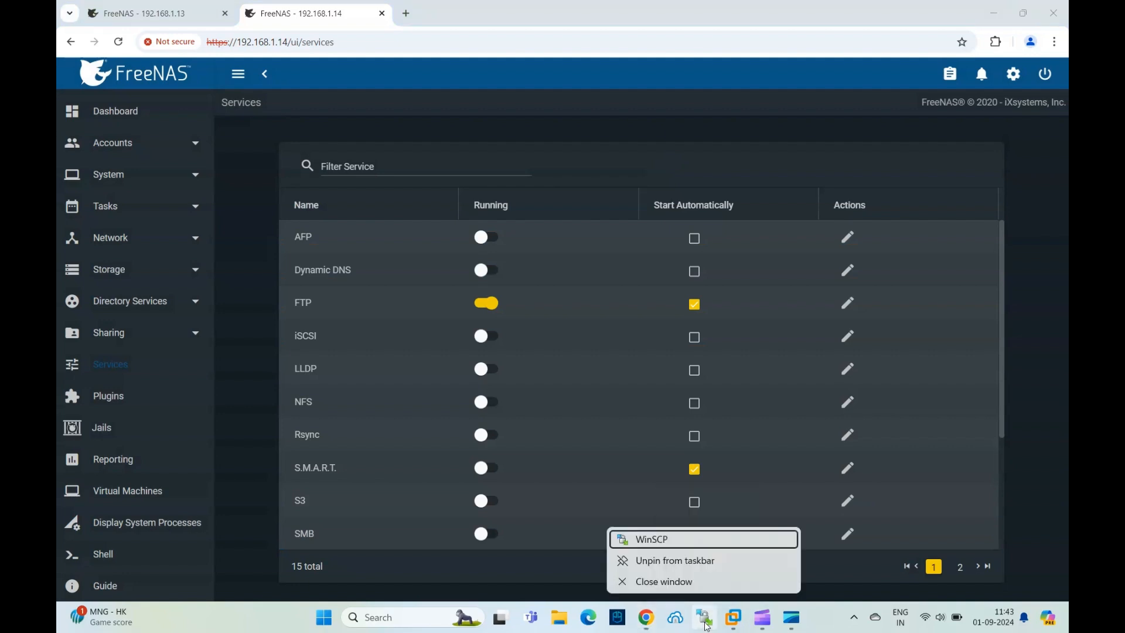
Step: Open a new WinSCP FTP session to 192.168.1.14, logging in as root with the account password
left_click(649, 538)
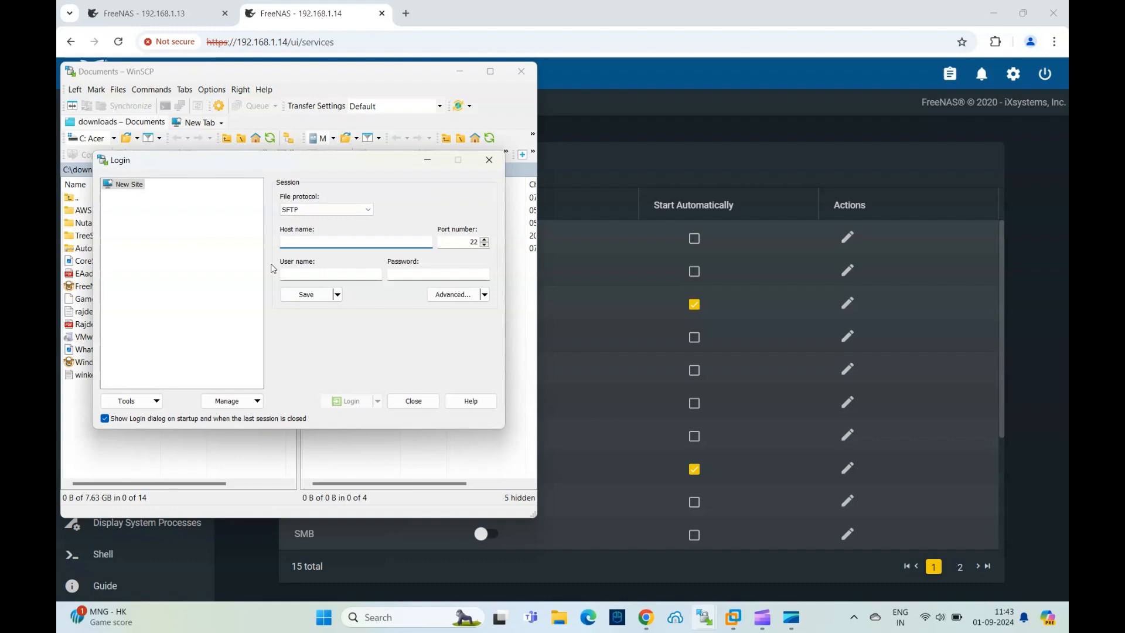
left_click(349, 210)
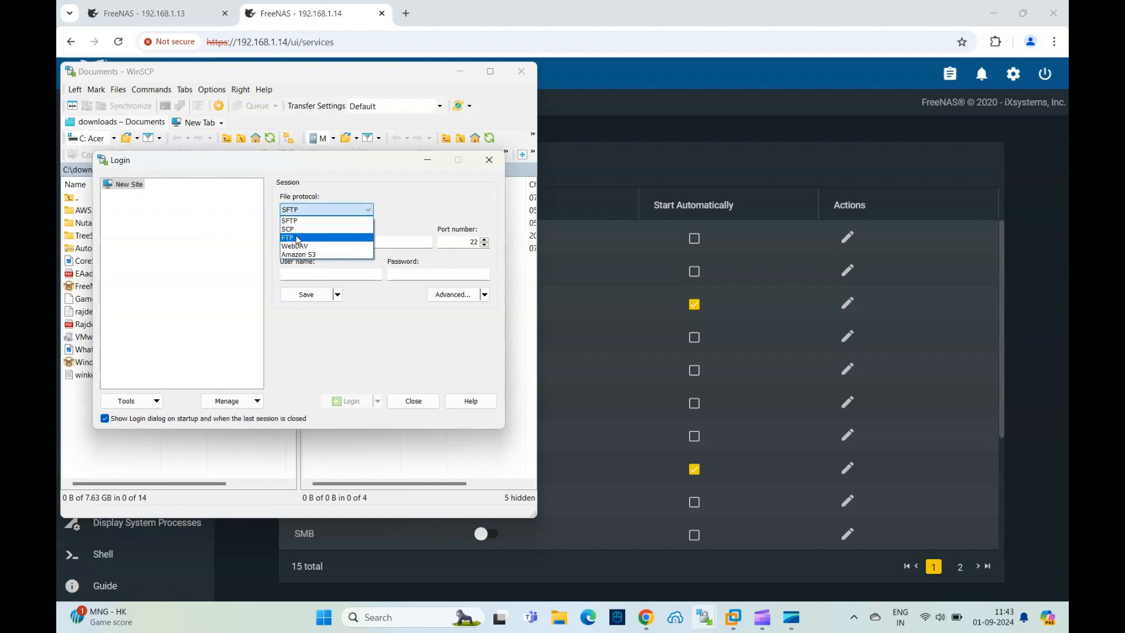
left_click(298, 239)
left_click(302, 241)
type("192.168.1.14")
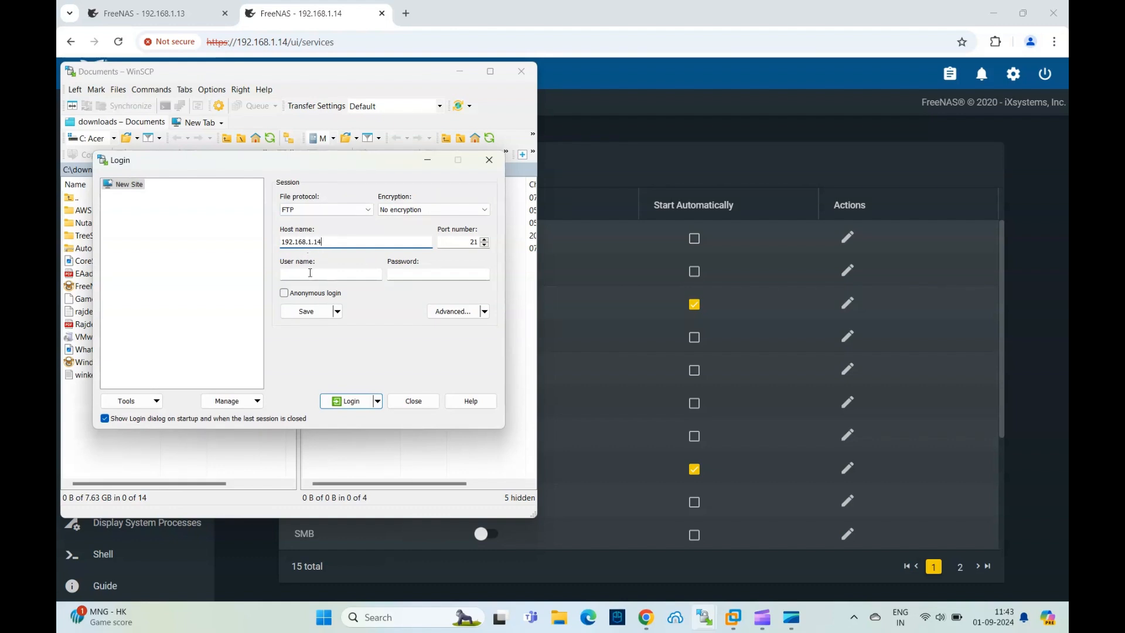
left_click(311, 273)
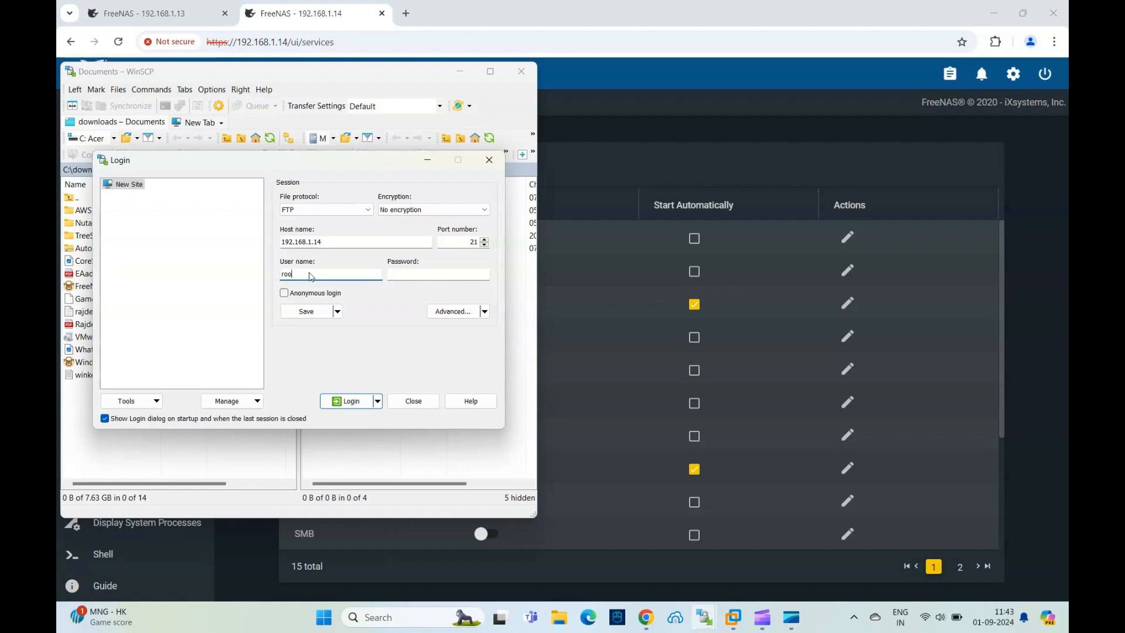
key("Tab")
type("••••••••")
left_click(351, 402)
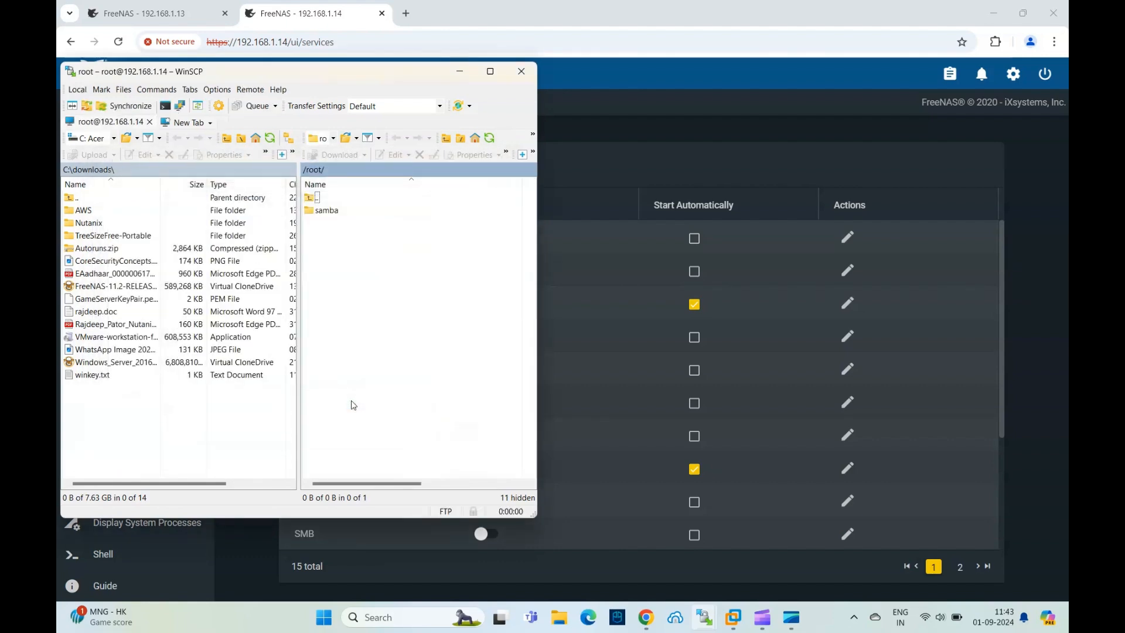
Step: Browse the remote side up to the empty /mnt/pooldr/ folder
left_click_drag(232, 70, 747, 77)
double_click(826, 204)
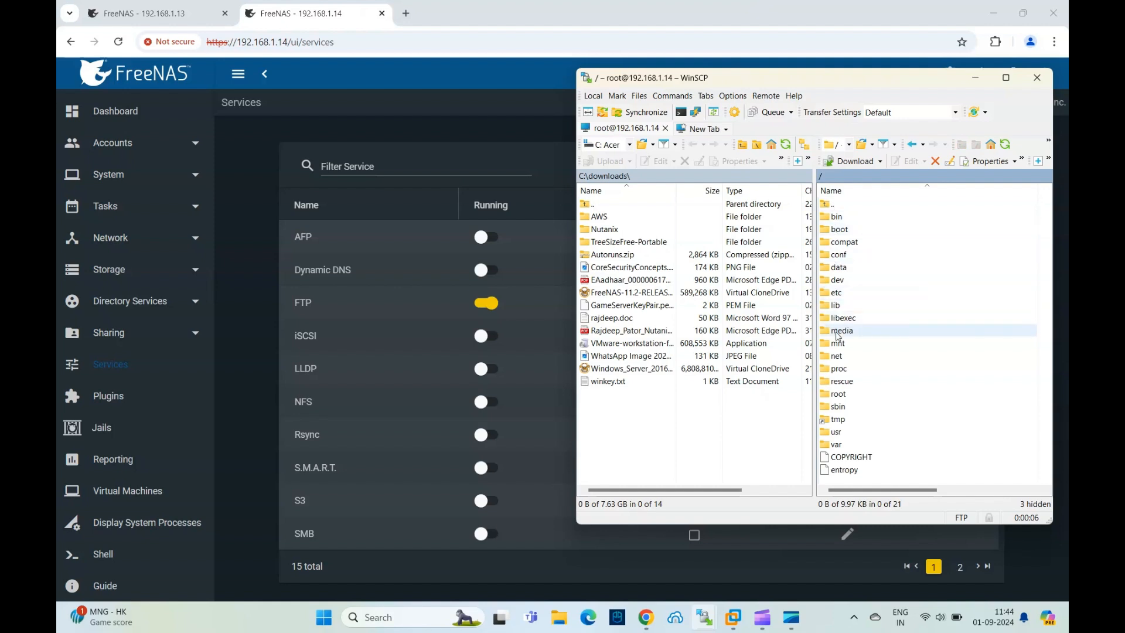
double_click(838, 343)
double_click(838, 217)
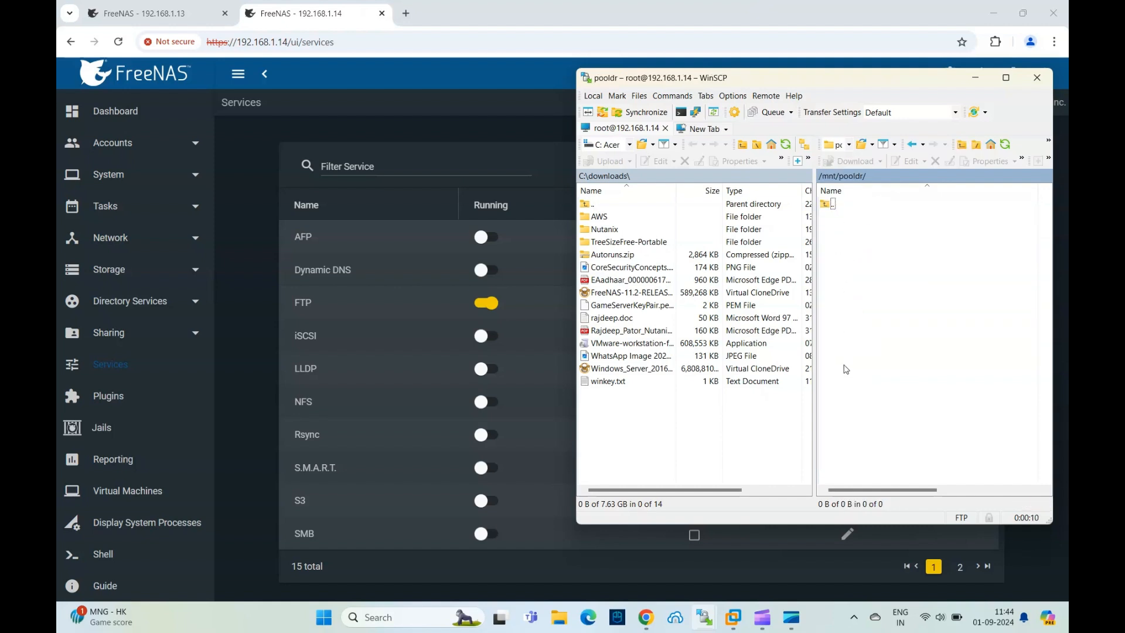
Step: Stop the FreeNAS ISO upload and upload the AWS PNG images, through NetworkingConcepts.png, into /mnt/pool
mouse_move(731, 616)
left_click(664, 539)
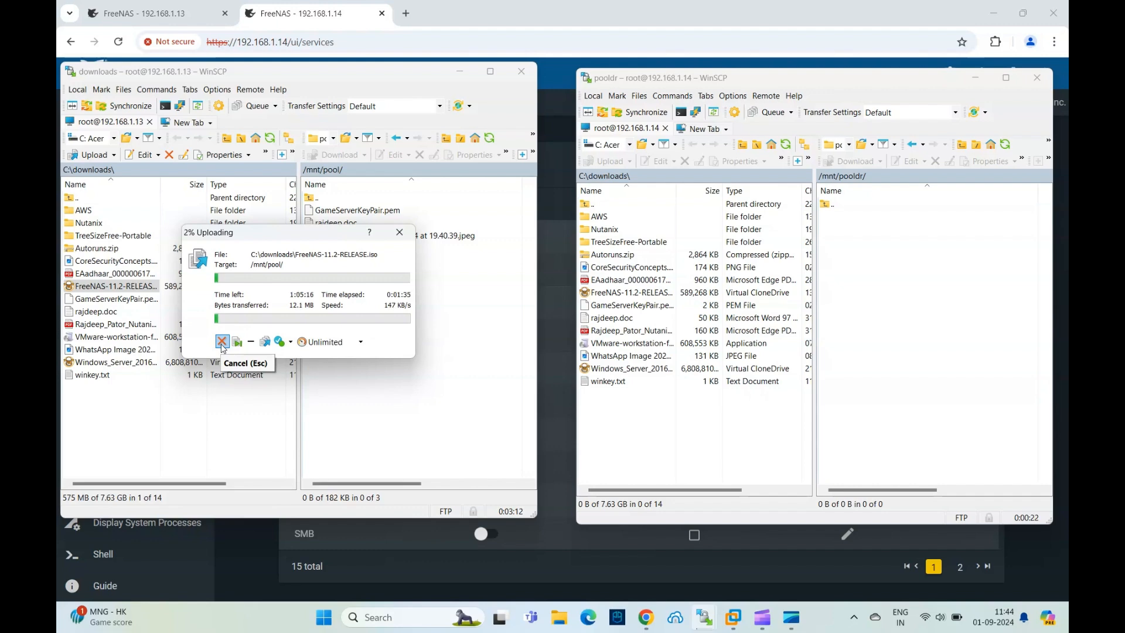
left_click(221, 341)
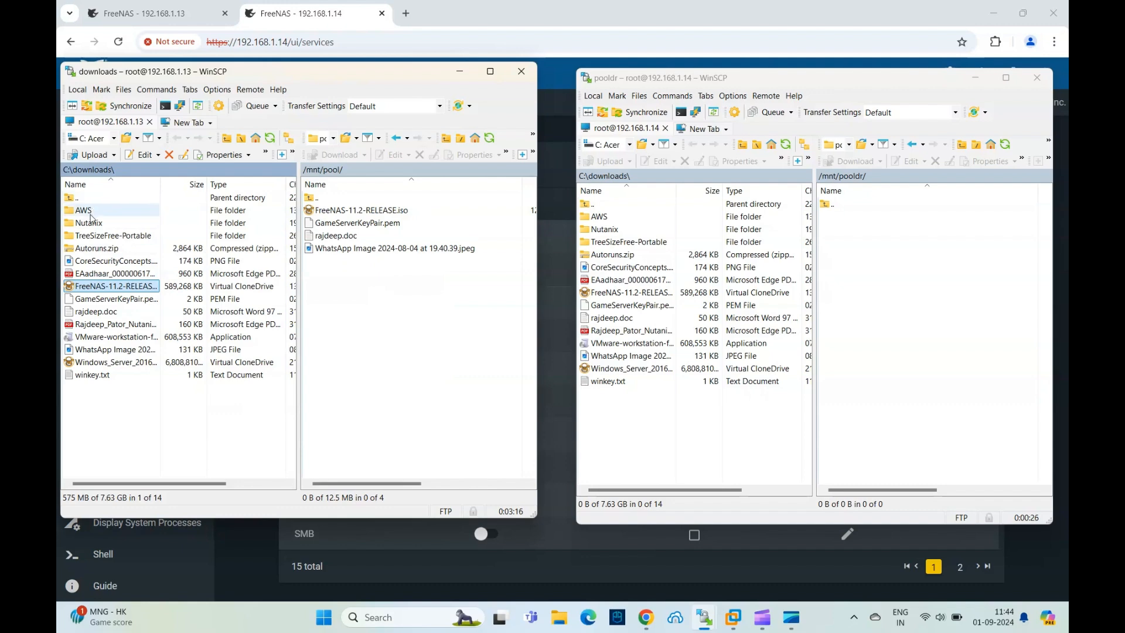
double_click(91, 214)
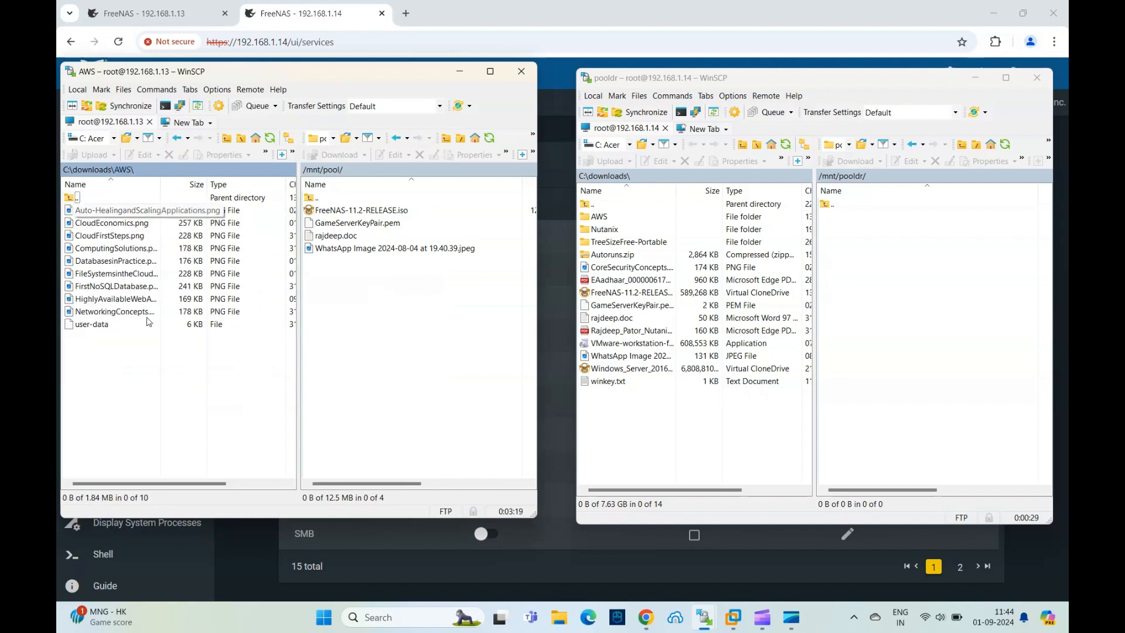
left_click(108, 212)
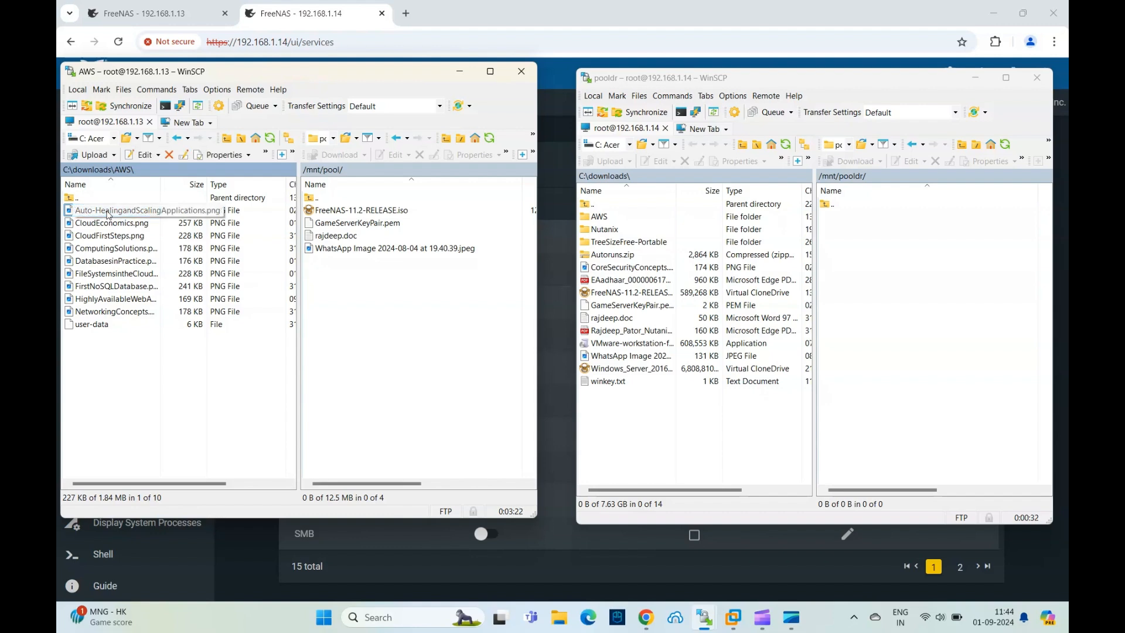
key("shift+Down")
key("shift+Down")
key("shift+Down")
key("shift+Down")
key("shift+Down")
key("shift+Down")
key("shift+Down")
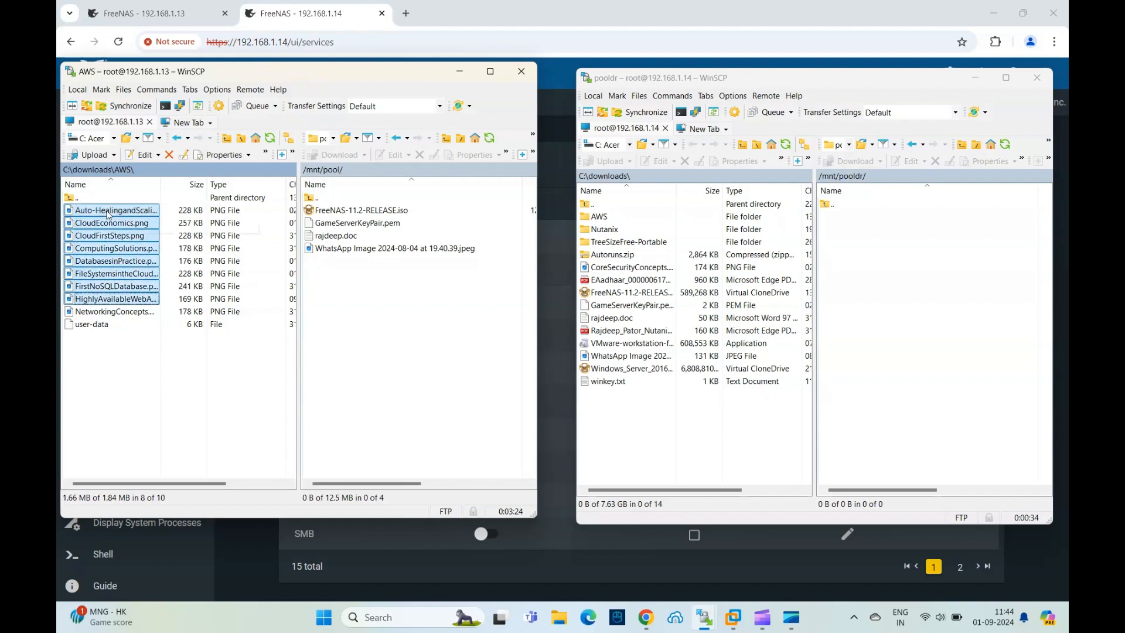
key("shift+Down")
left_click_drag(109, 215, 413, 332)
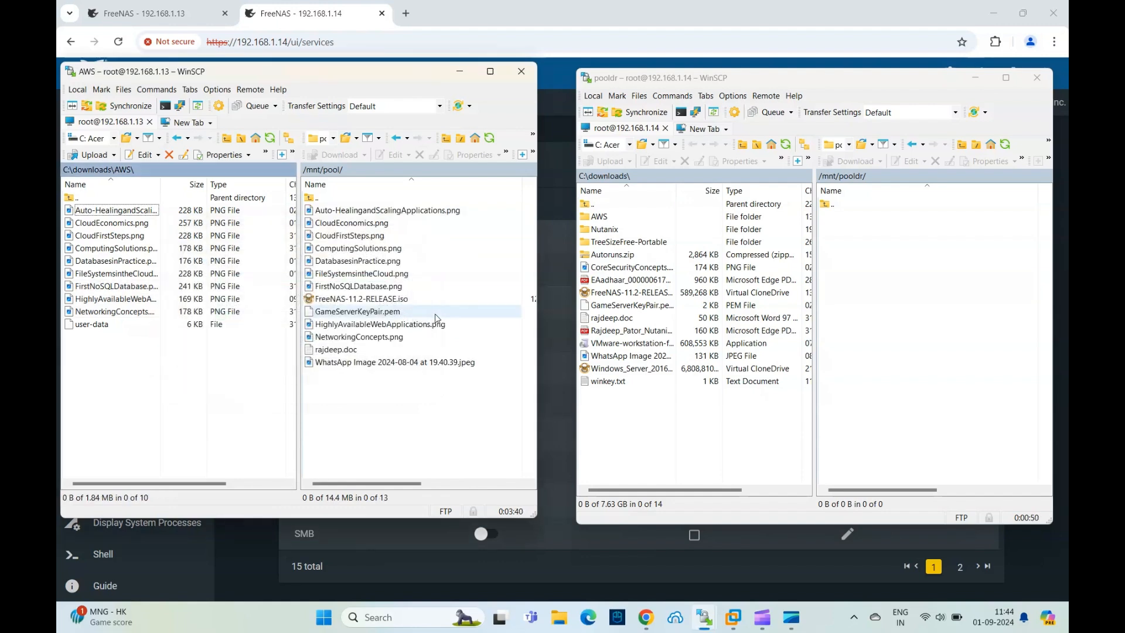
Step: Delete the incomplete FreeNAS ISO from /mnt/pool
left_click(354, 299)
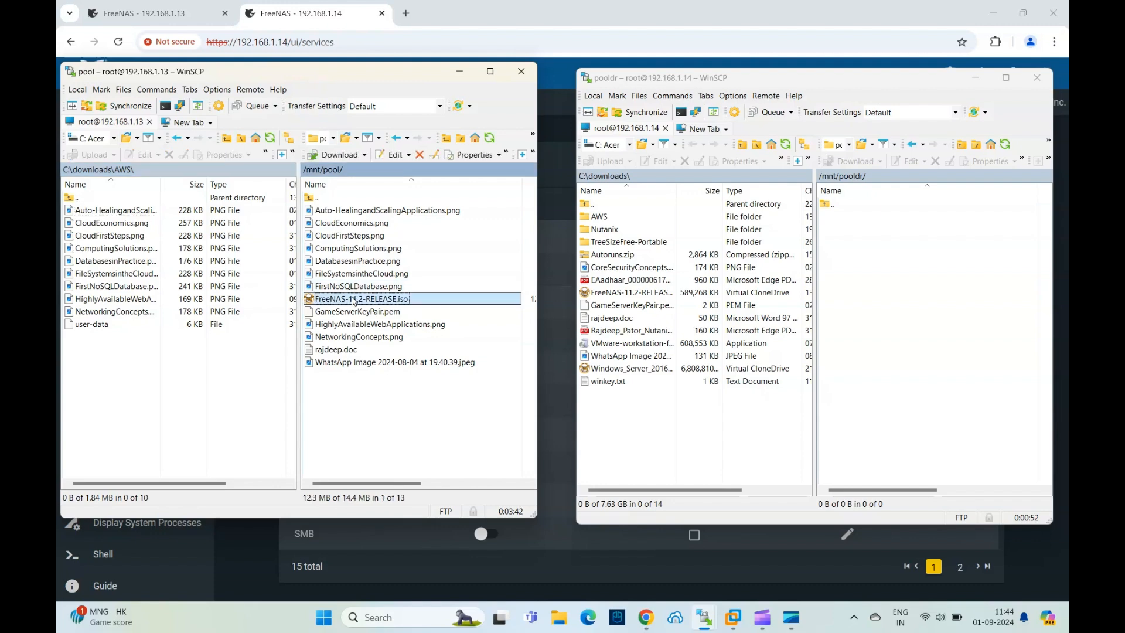
left_click_drag(380, 483, 355, 472)
left_click(386, 392)
left_click(338, 301)
left_click(420, 154)
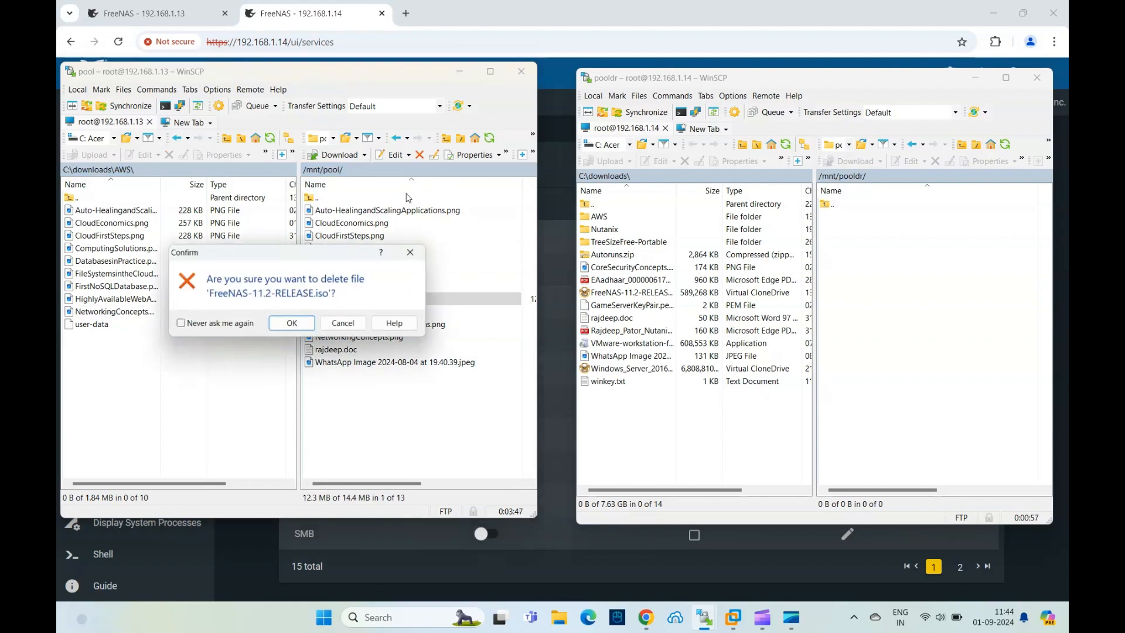
left_click(290, 326)
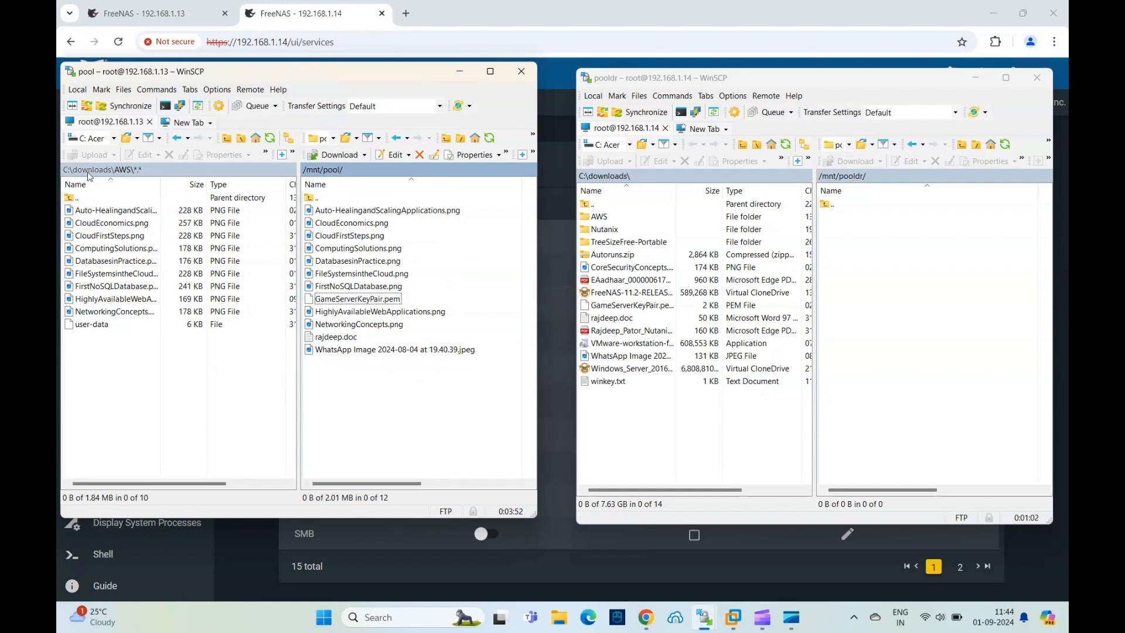
Step: Upload the Nutanix getting-started PDF from the local Nutanix folder
double_click(82, 198)
double_click(88, 223)
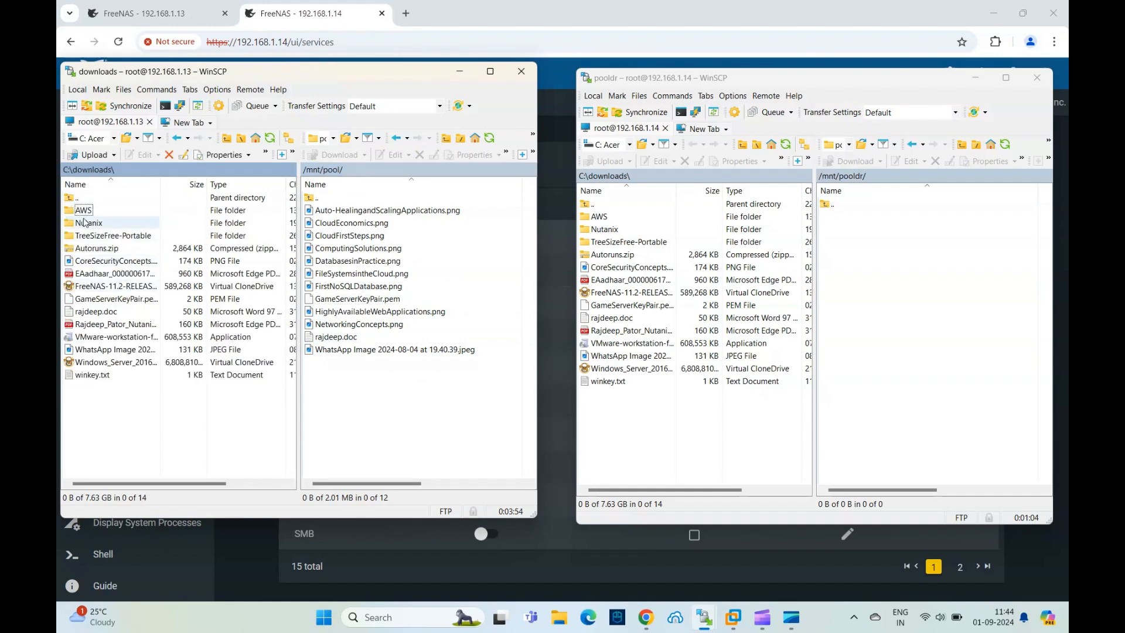
left_click(87, 213)
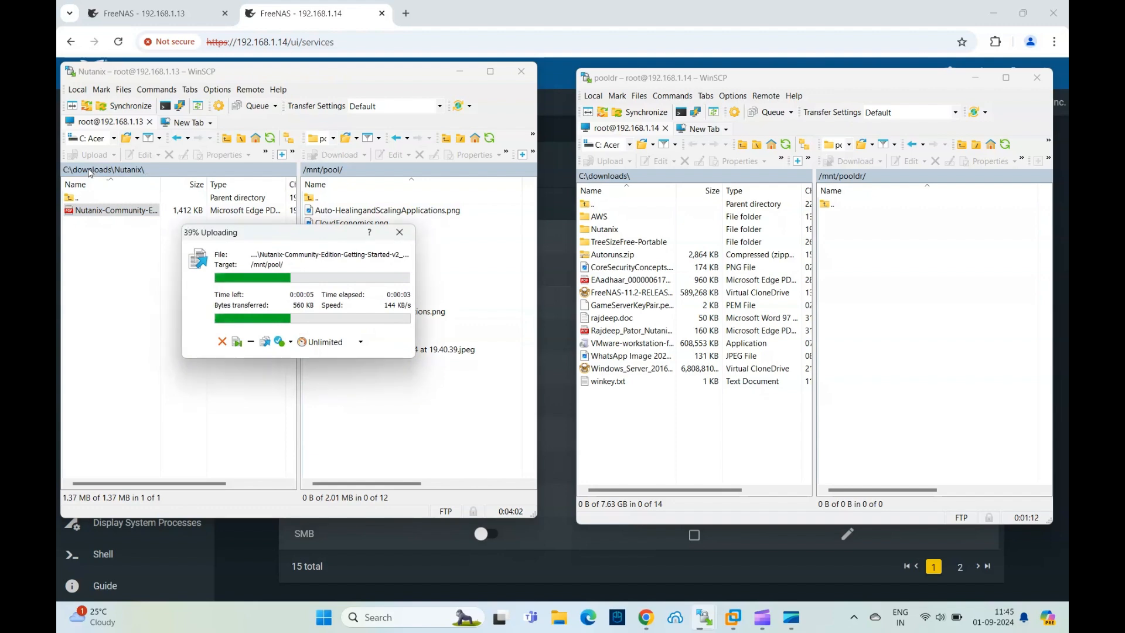
Step: Switch the browser to the FreeNAS - 192.168.1.13 tab's Dashboard, showing pool online
left_click(273, 31)
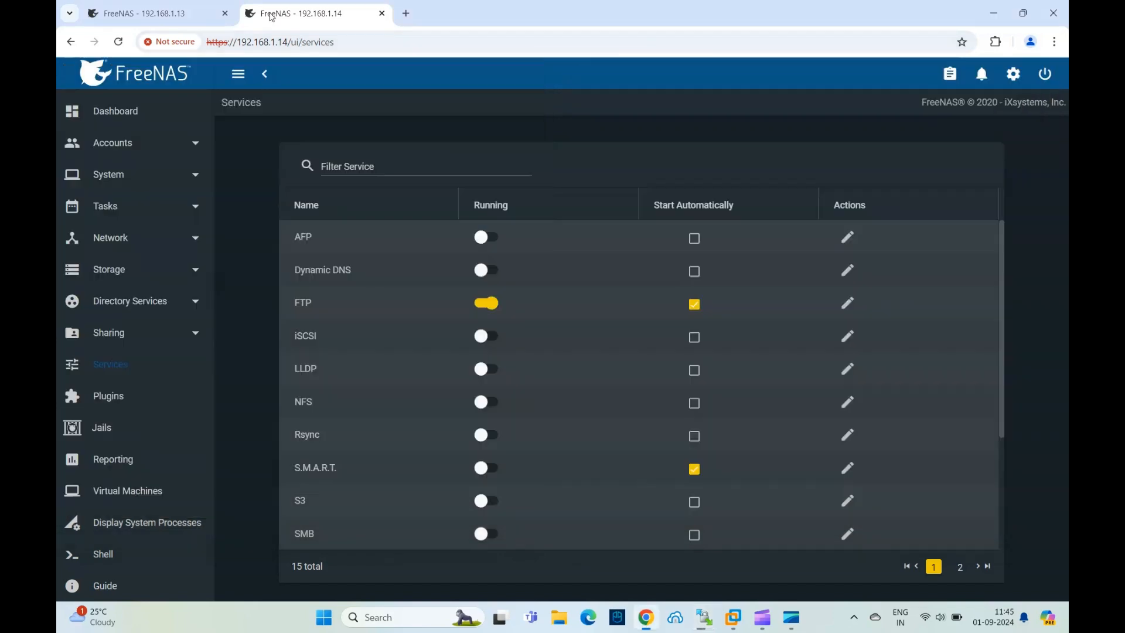
left_click(734, 617)
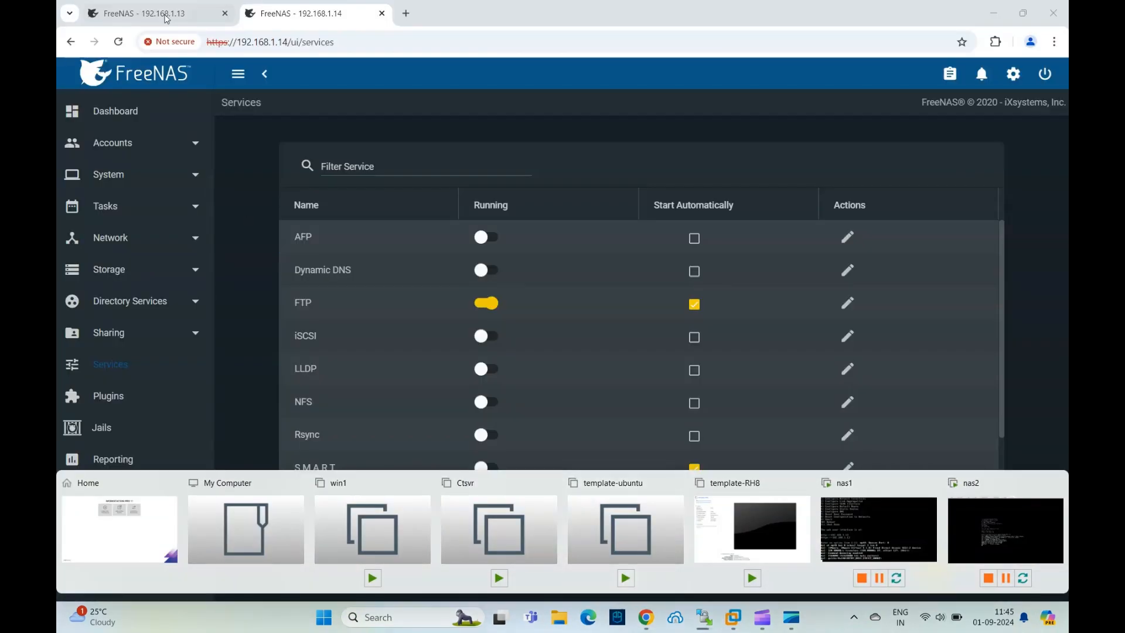
left_click(168, 18)
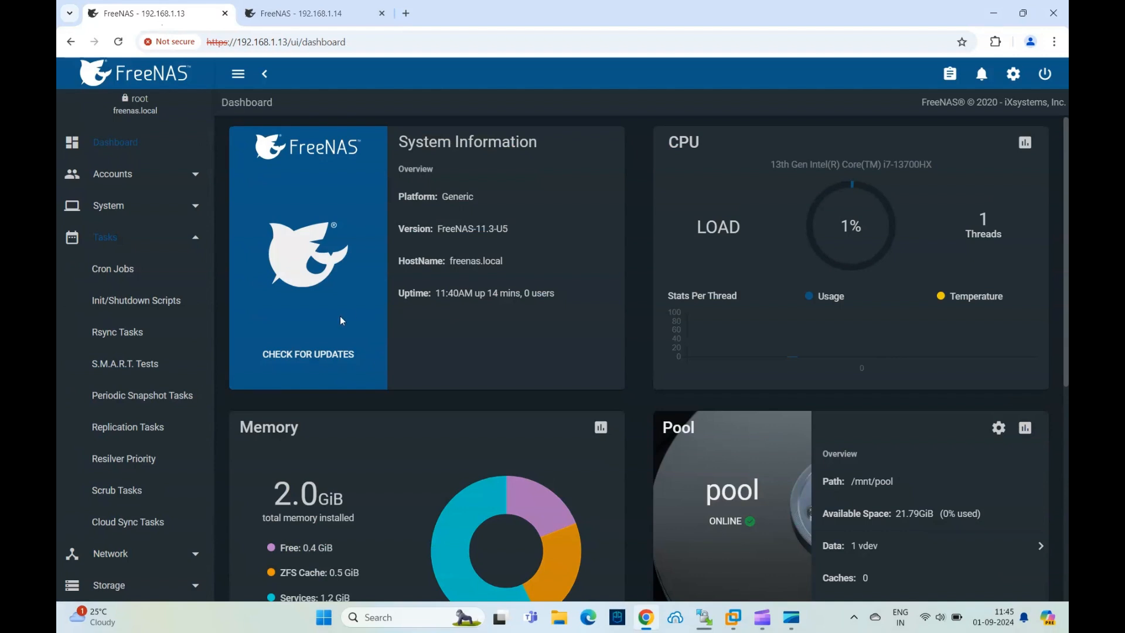
left_click(113, 175)
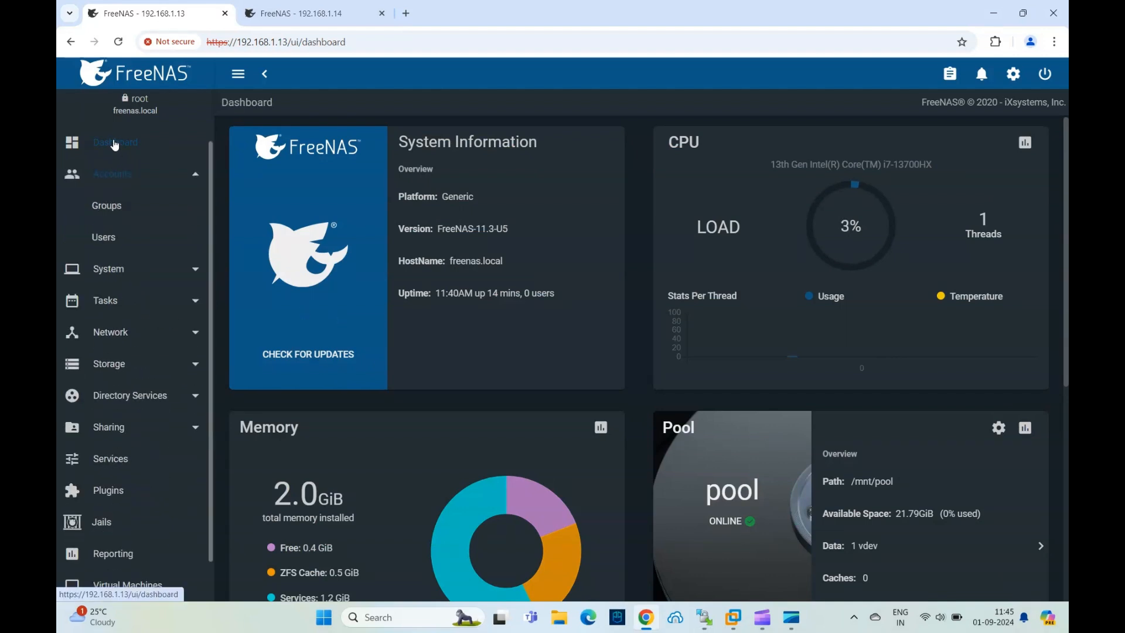
left_click(117, 42)
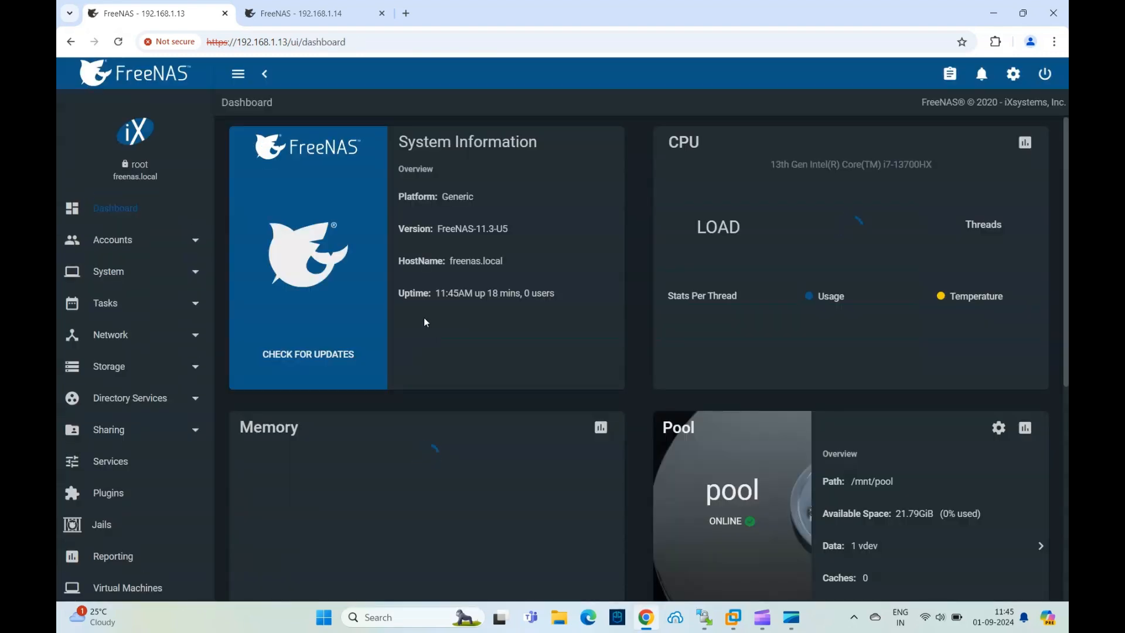
scroll(576, 448, "down", 3)
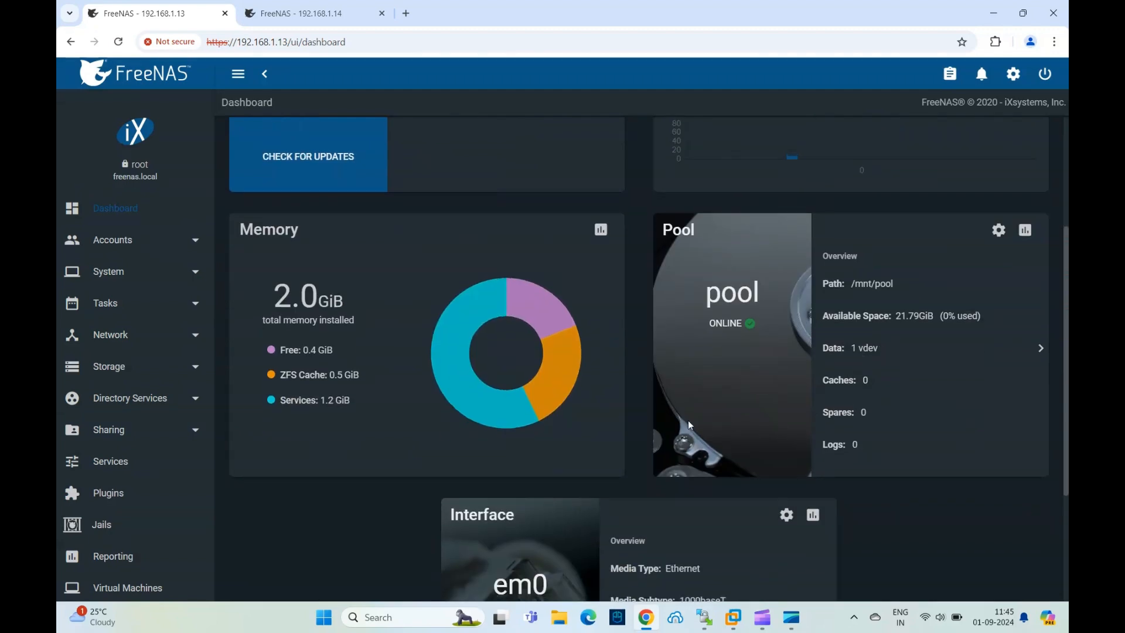
scroll(688, 420, "down", 3)
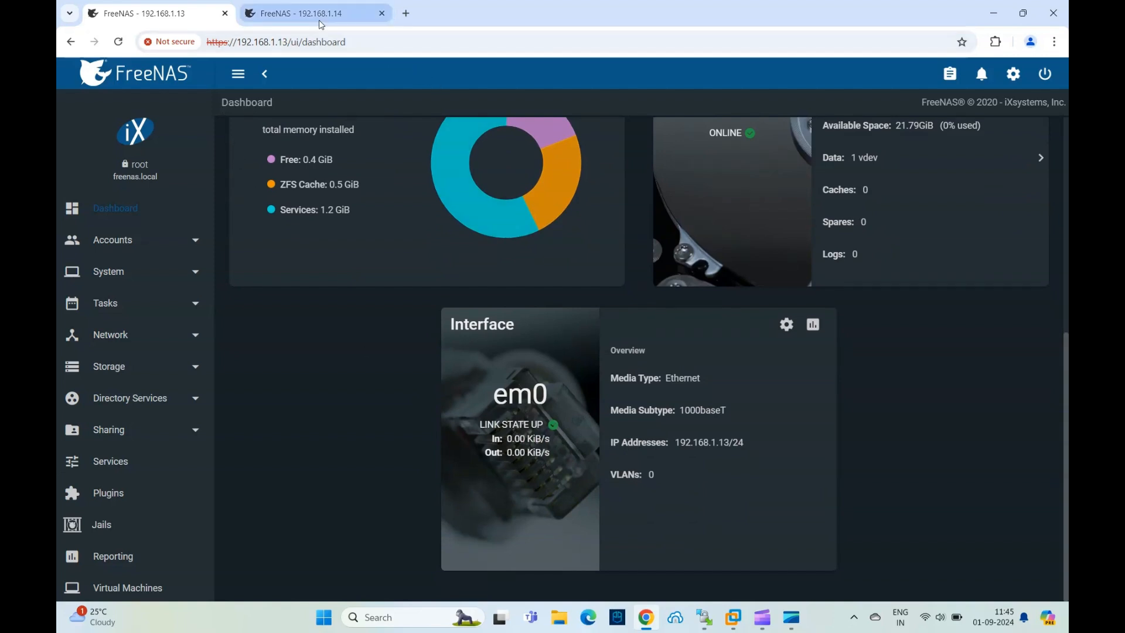
left_click(303, 14)
scroll(582, 388, "down", 3)
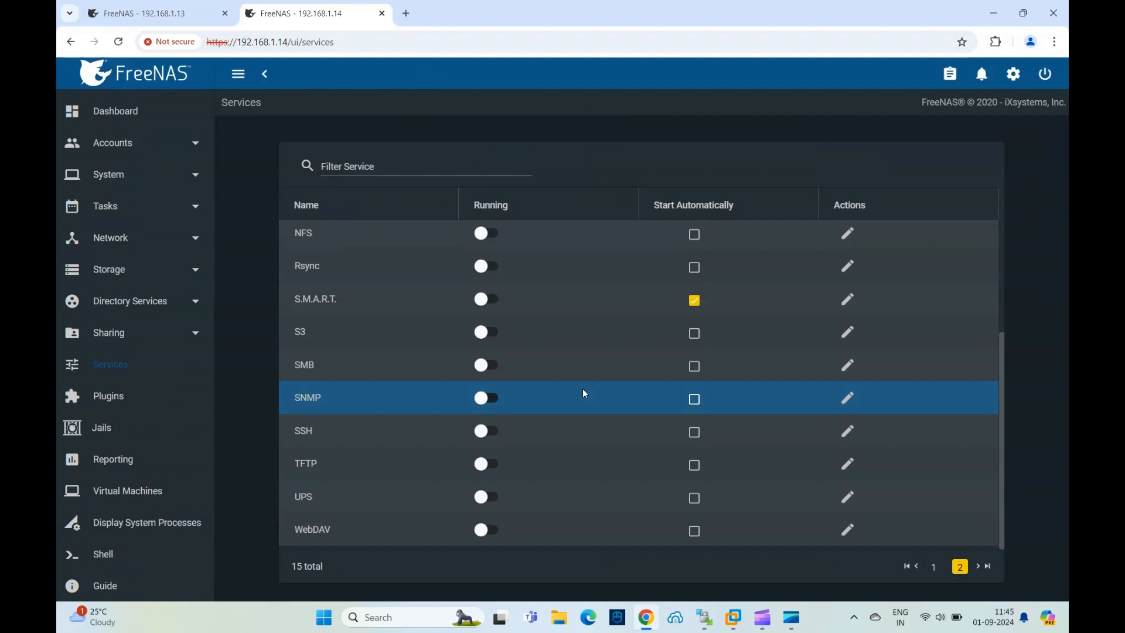
left_click(117, 113)
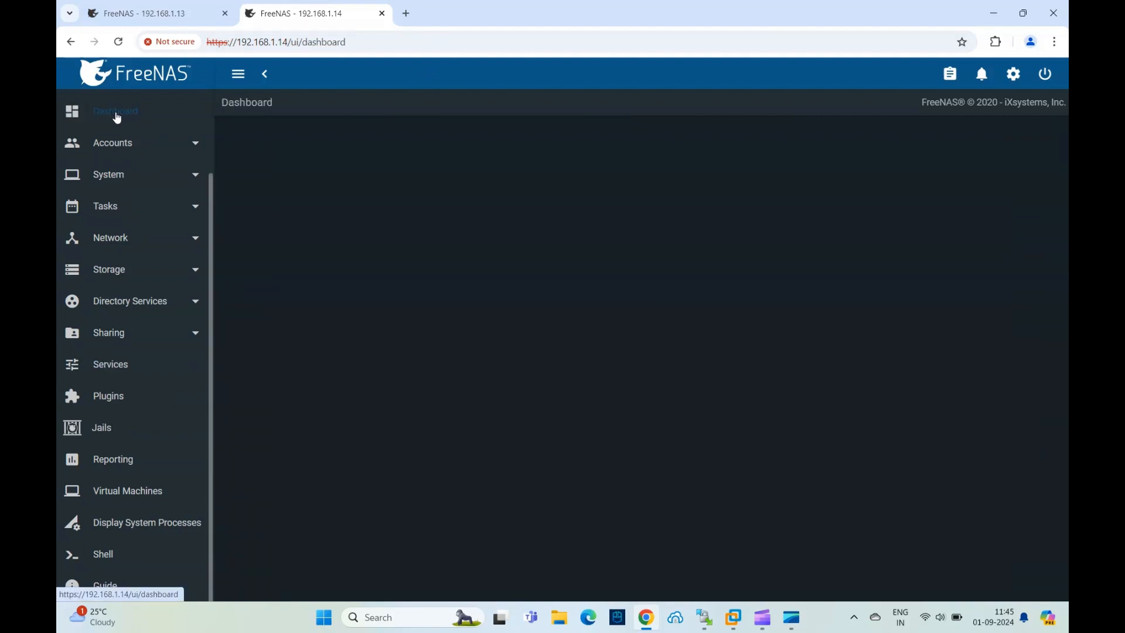
scroll(553, 379, "down", 4)
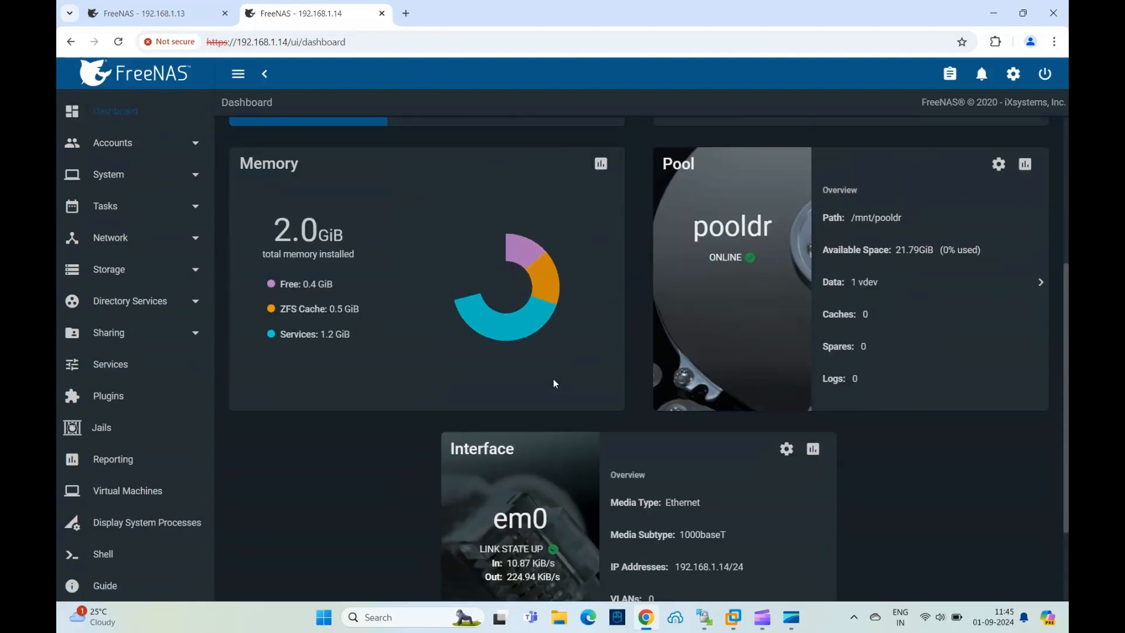
scroll(553, 380, "up", 4)
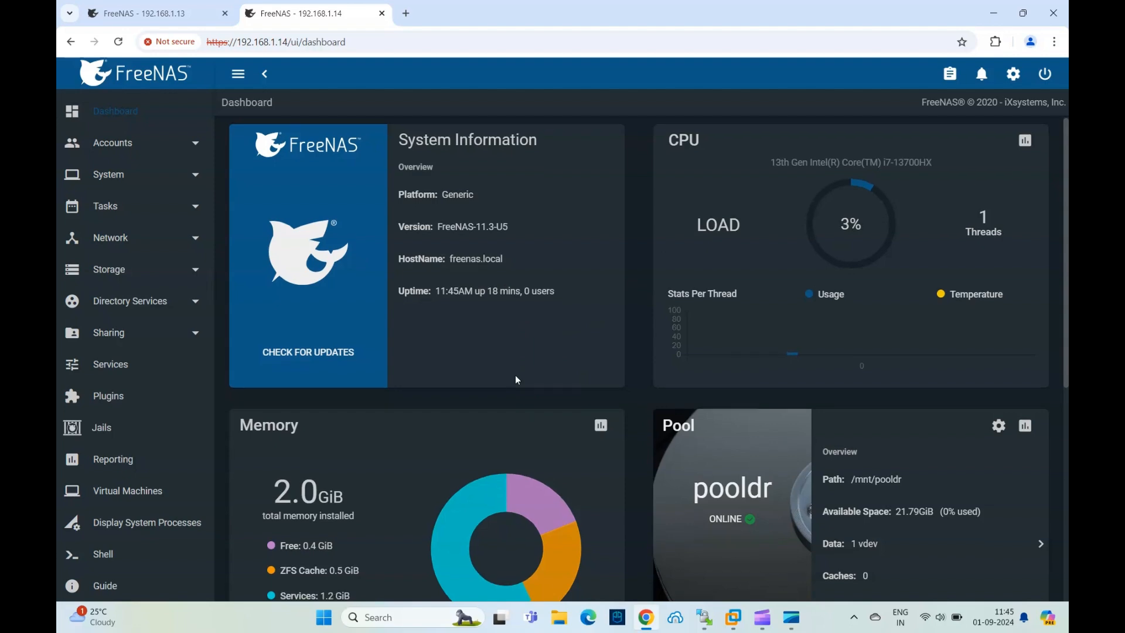
scroll(515, 376, "down", 3)
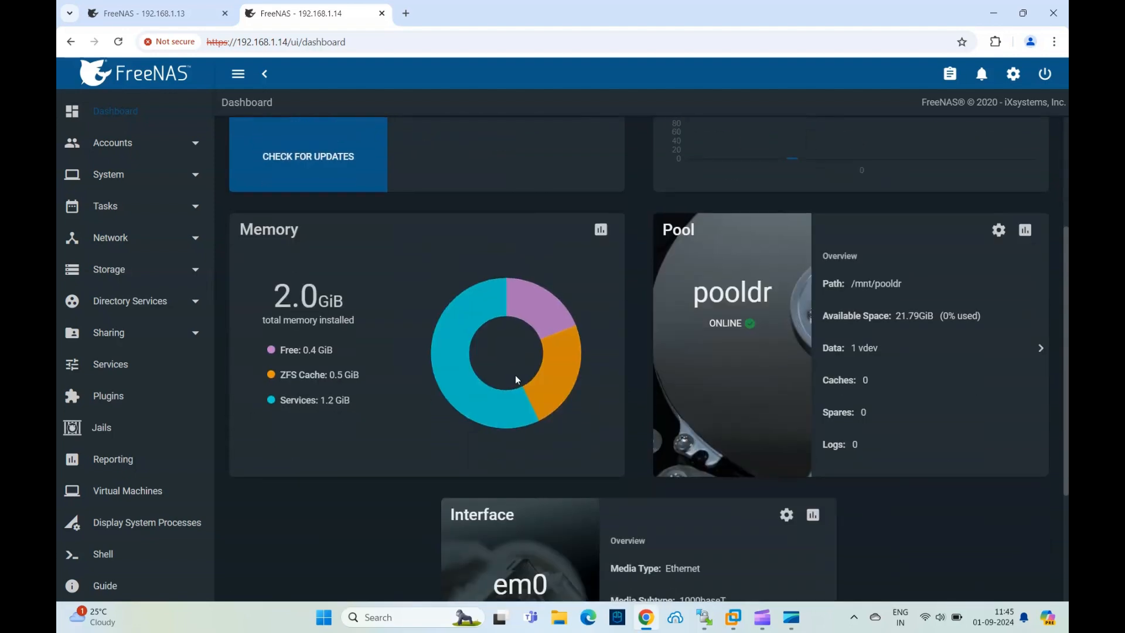
scroll(515, 375, "down", 2)
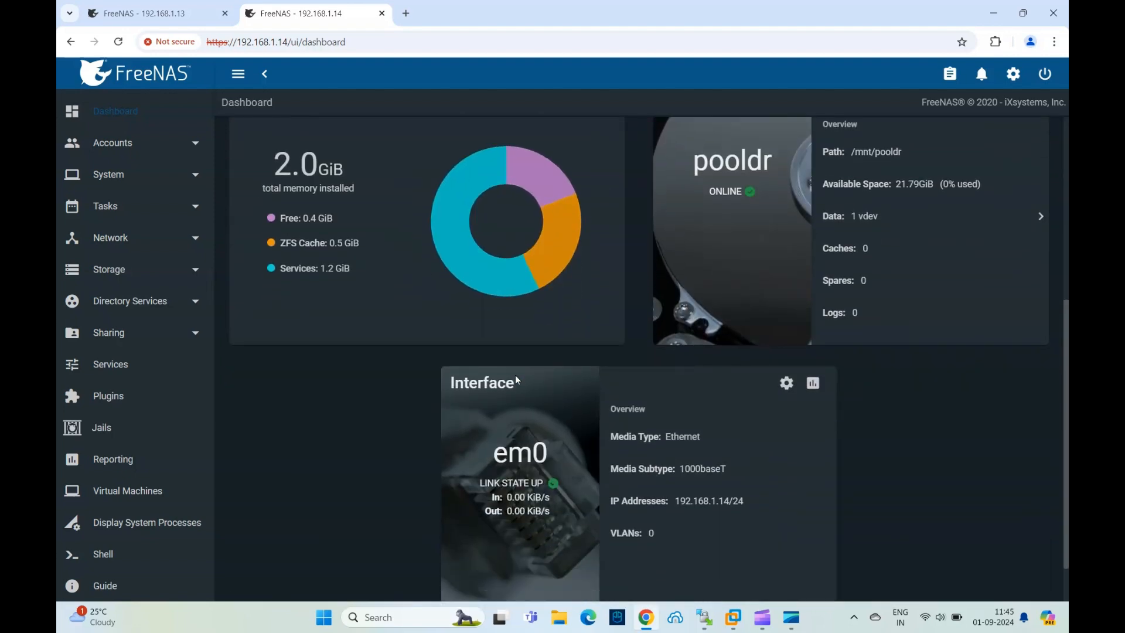
scroll(515, 375, "down", 1)
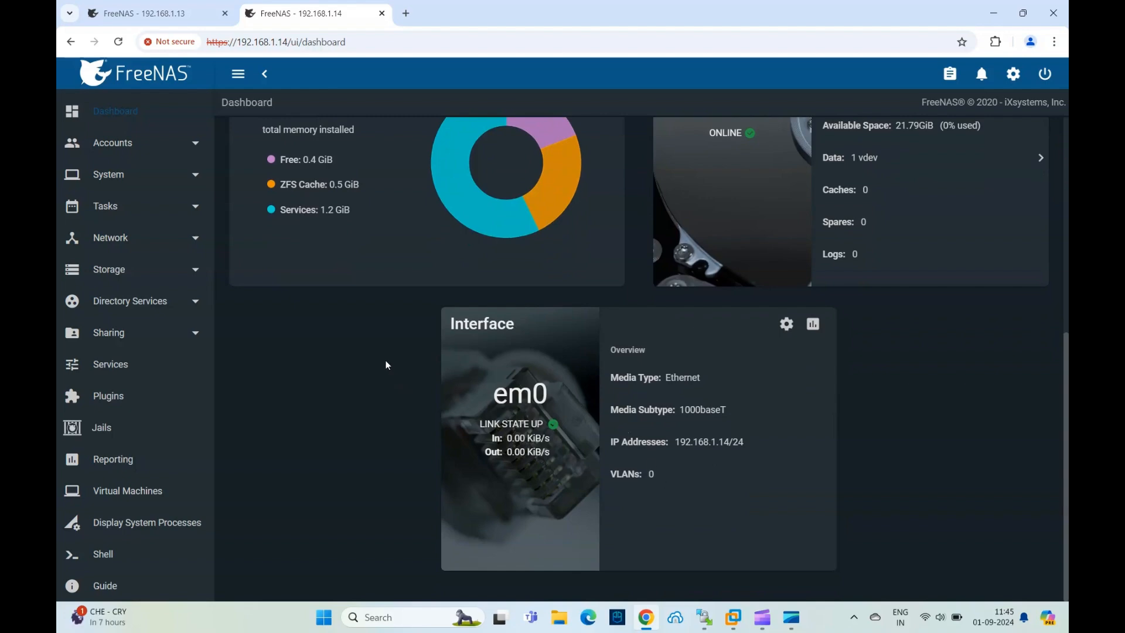
scroll(385, 360, "up", 6)
left_click(173, 16)
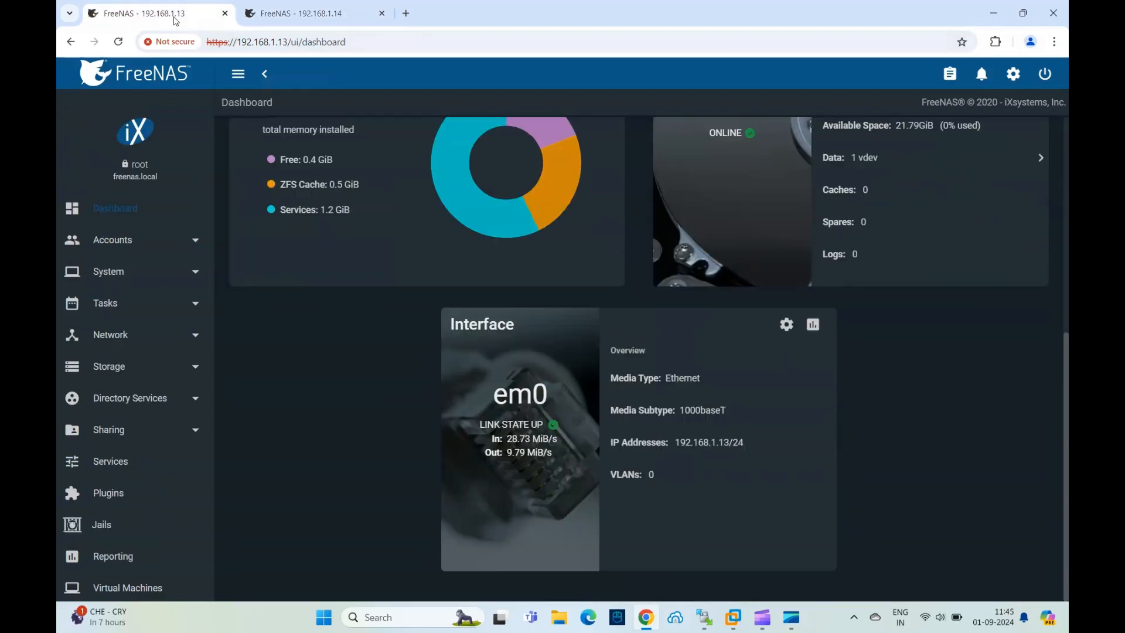
scroll(364, 424, "up", 5)
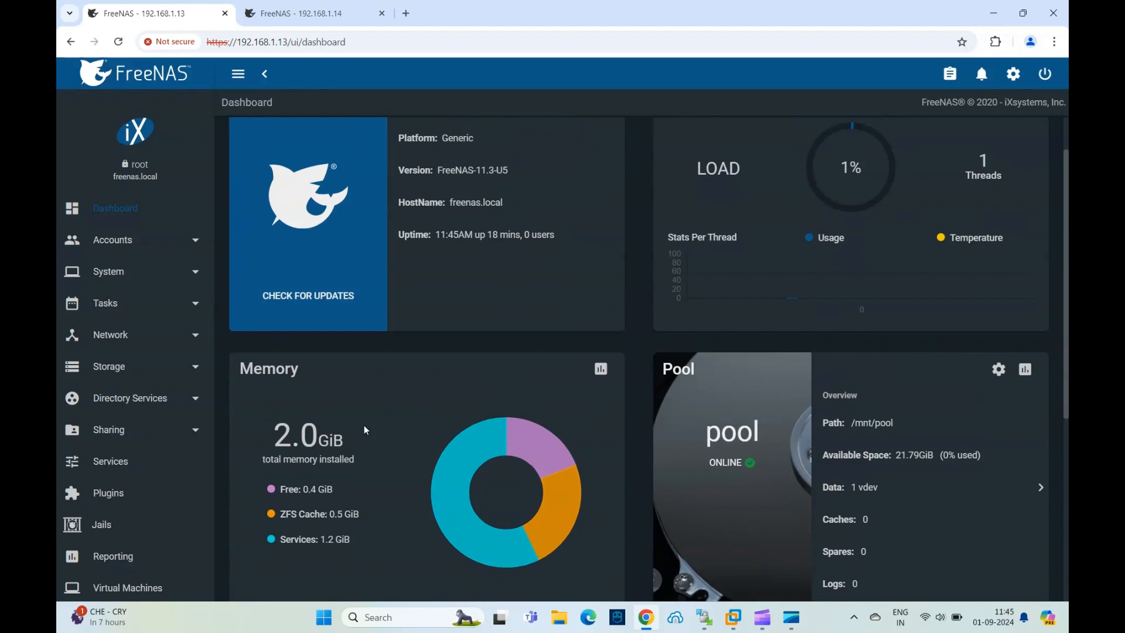
scroll(364, 424, "up", 1)
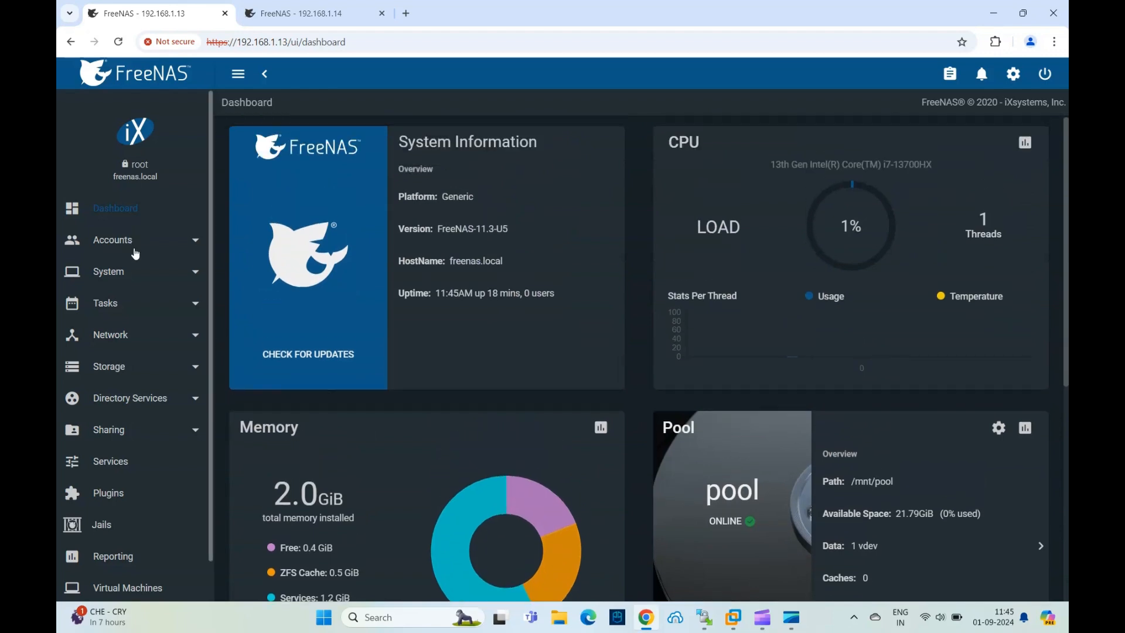
Step: Navigate the sidebar to Tasks > Periodic Snapshot Tasks, showing an empty list
left_click(147, 307)
scroll(153, 308, "down", 1)
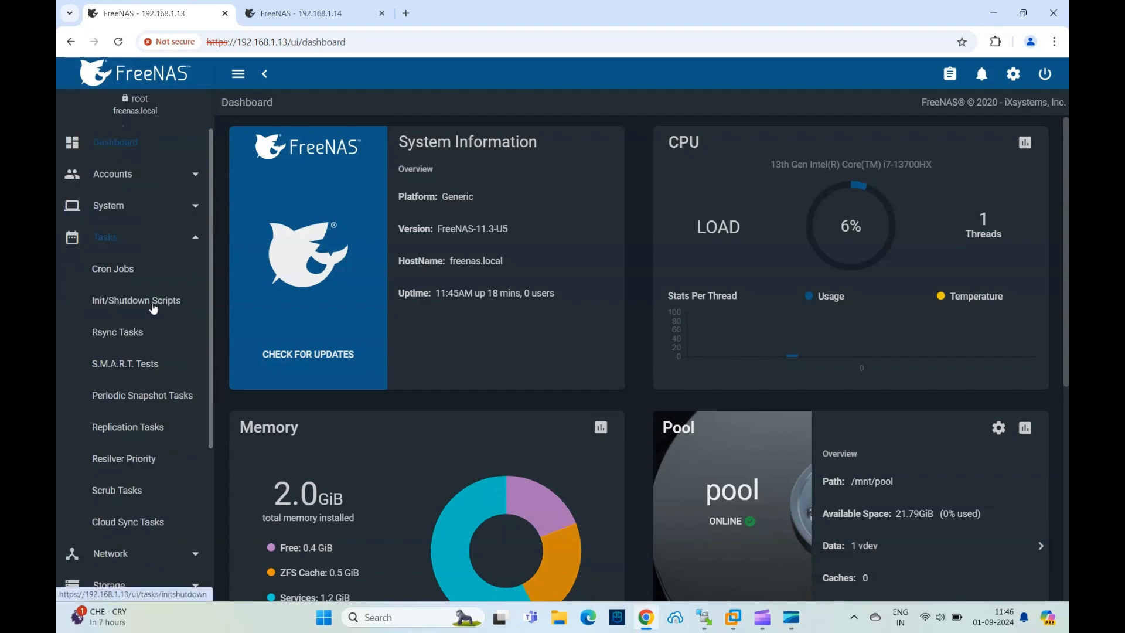
left_click(152, 238)
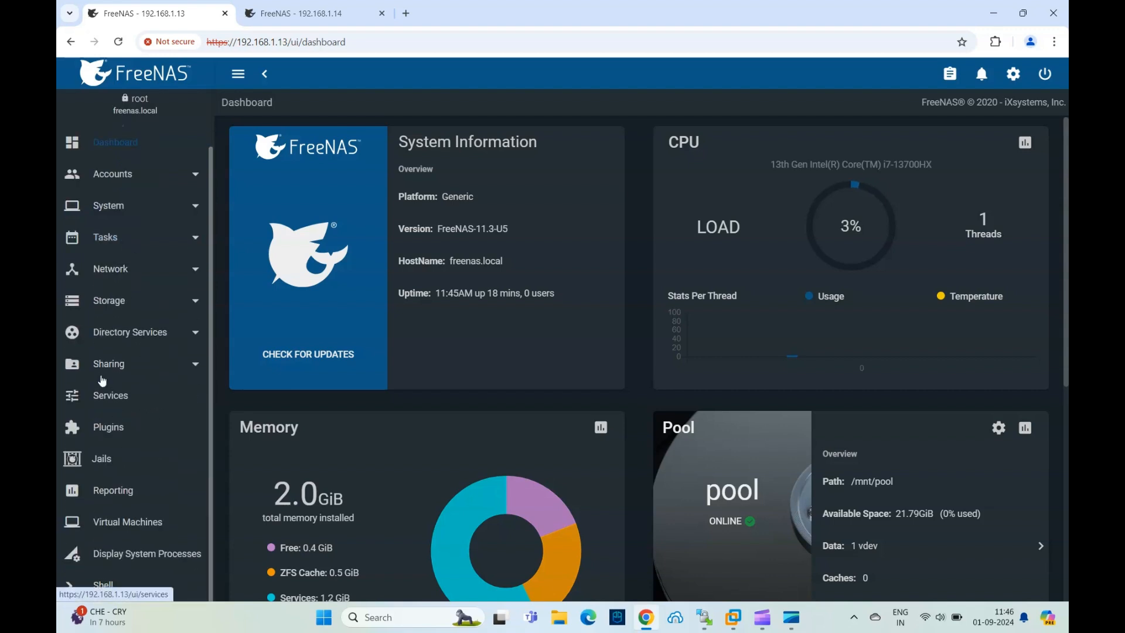
left_click(112, 307)
left_click(109, 368)
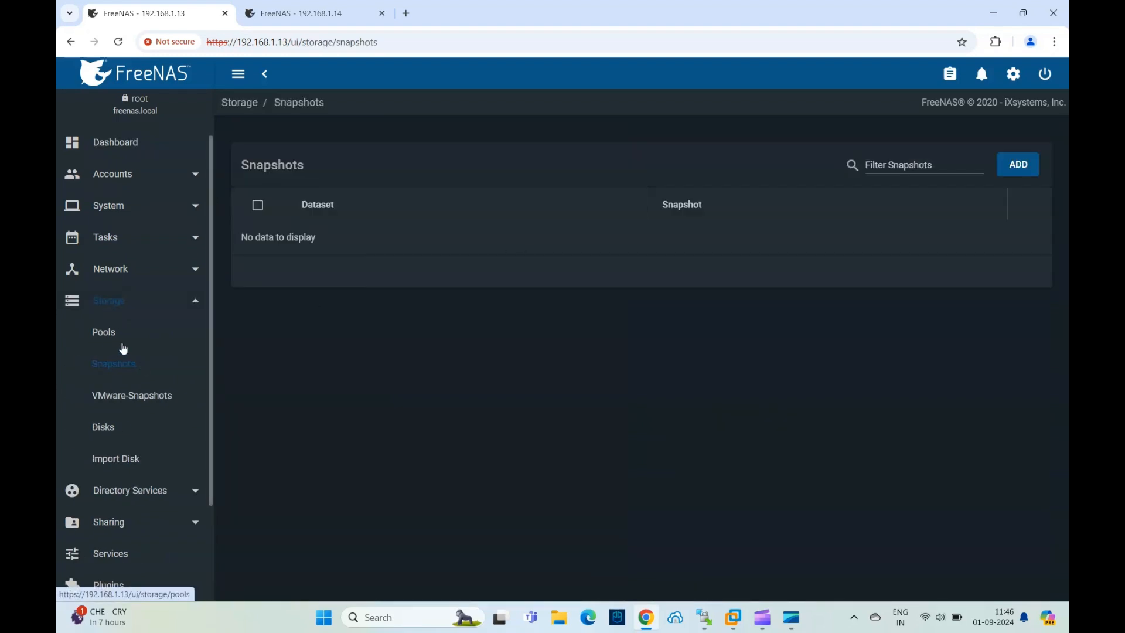
scroll(120, 348, "up", 1)
left_click(125, 307)
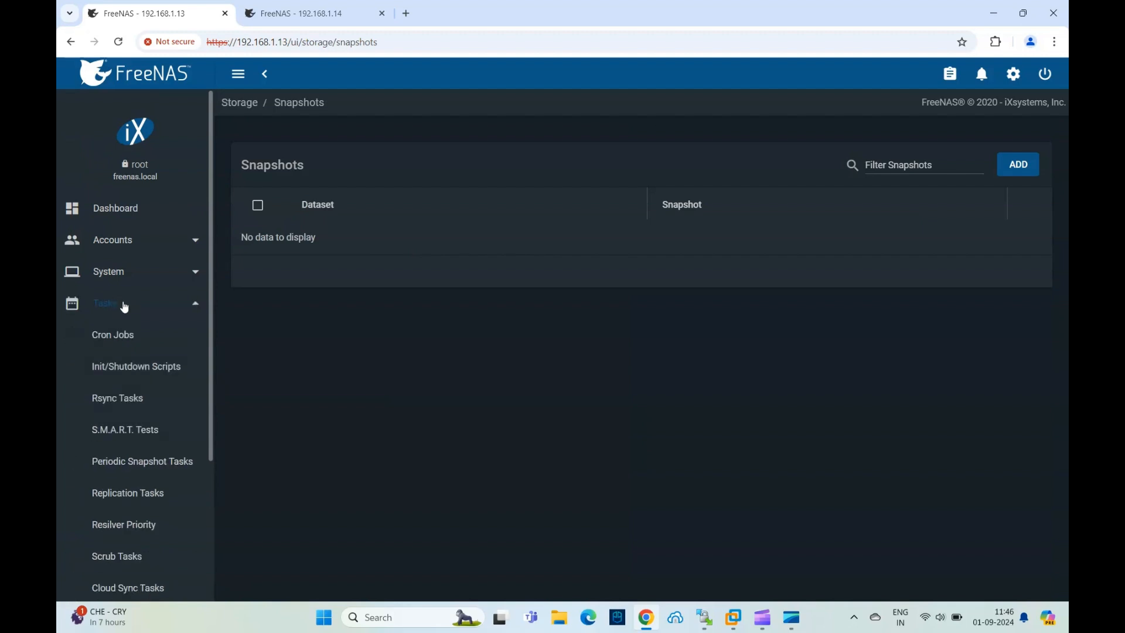
left_click(143, 462)
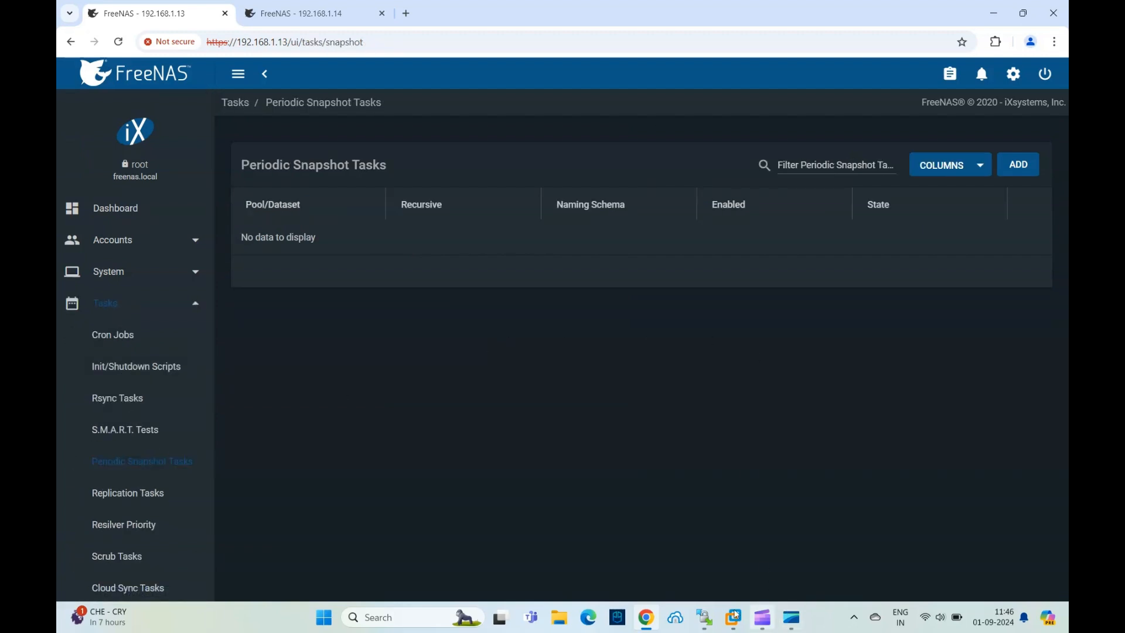
Step: Glance at the WinSCP transfer window, then return to the FreeNAS page
mouse_move(708, 612)
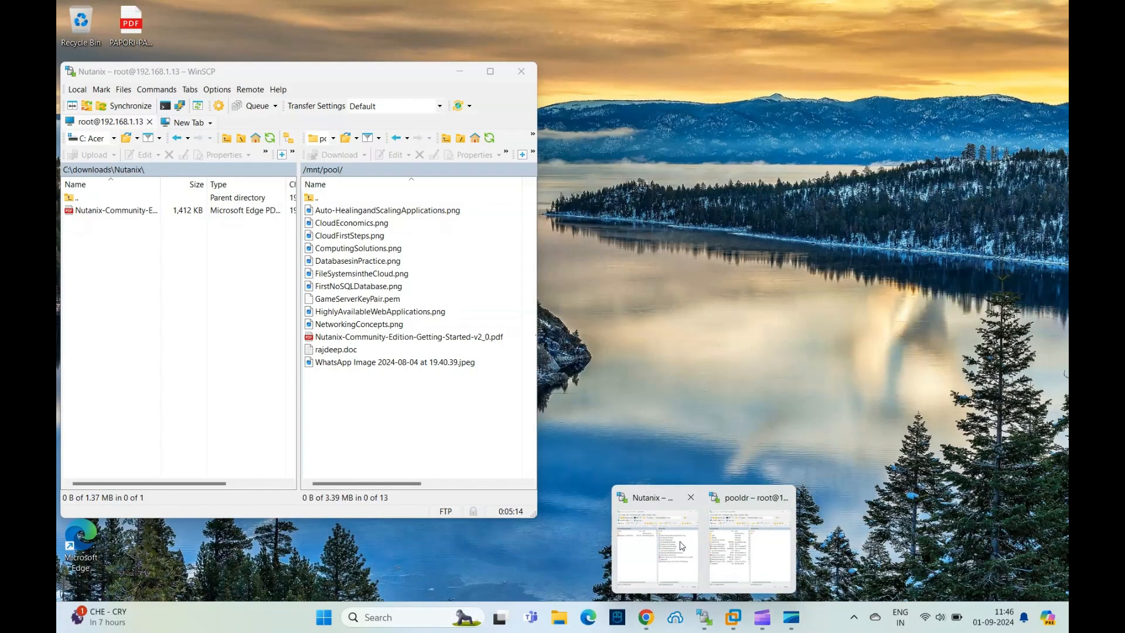
left_click(683, 545)
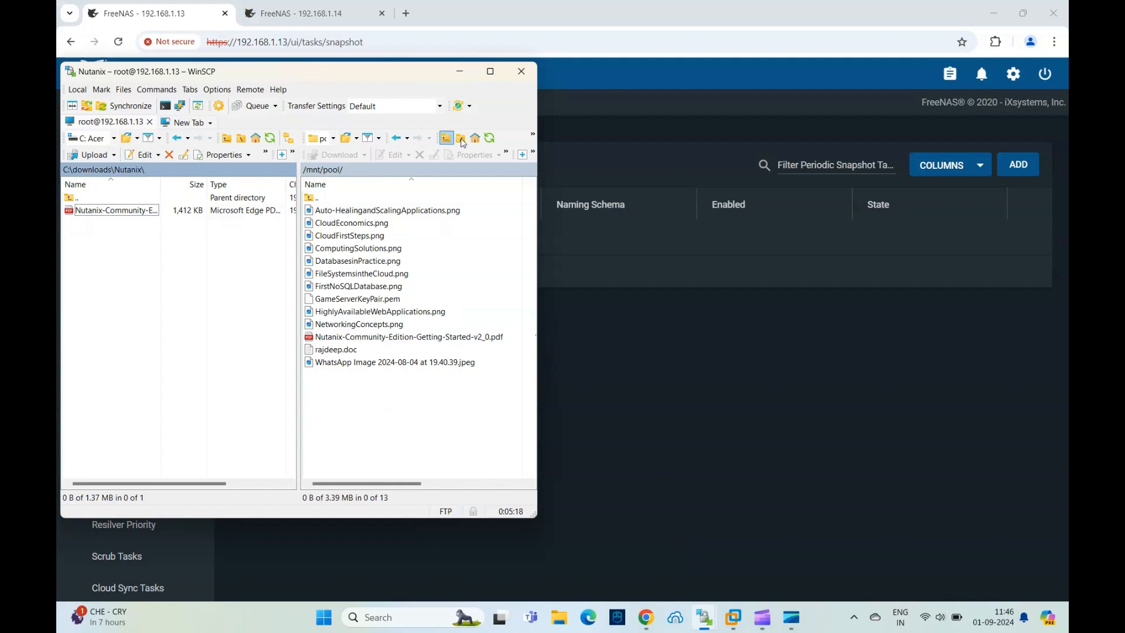
left_click(620, 107)
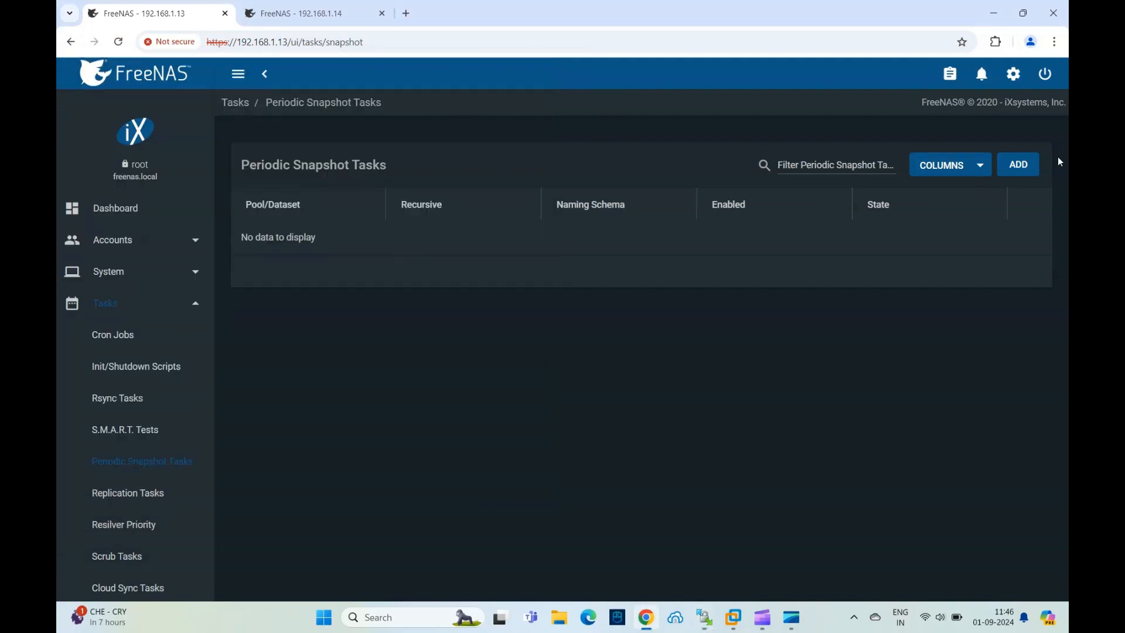
Step: Add a periodic snapshot task for pool: lifetime 2 Hours, Hourly beginning 12:00:00, and save it
left_click(1031, 163)
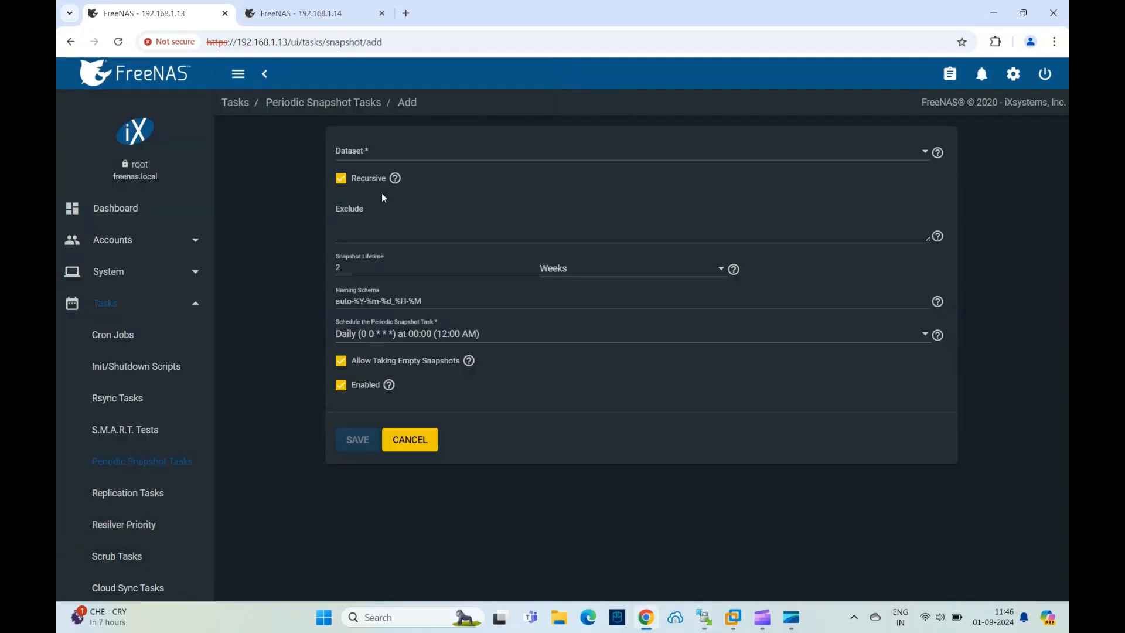
left_click(380, 153)
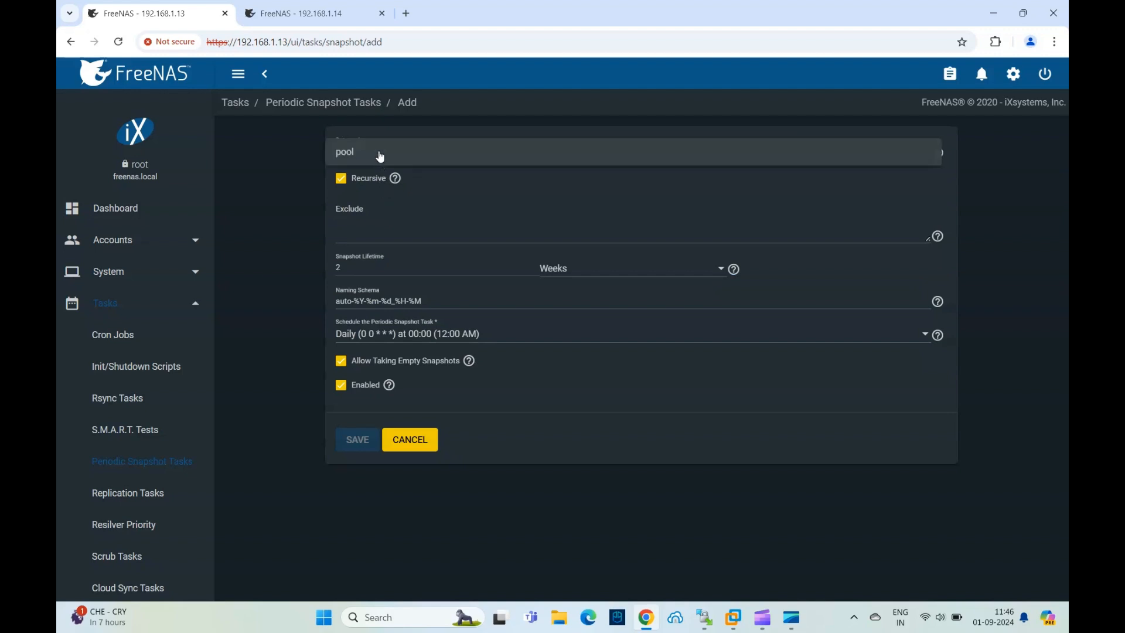
left_click(380, 154)
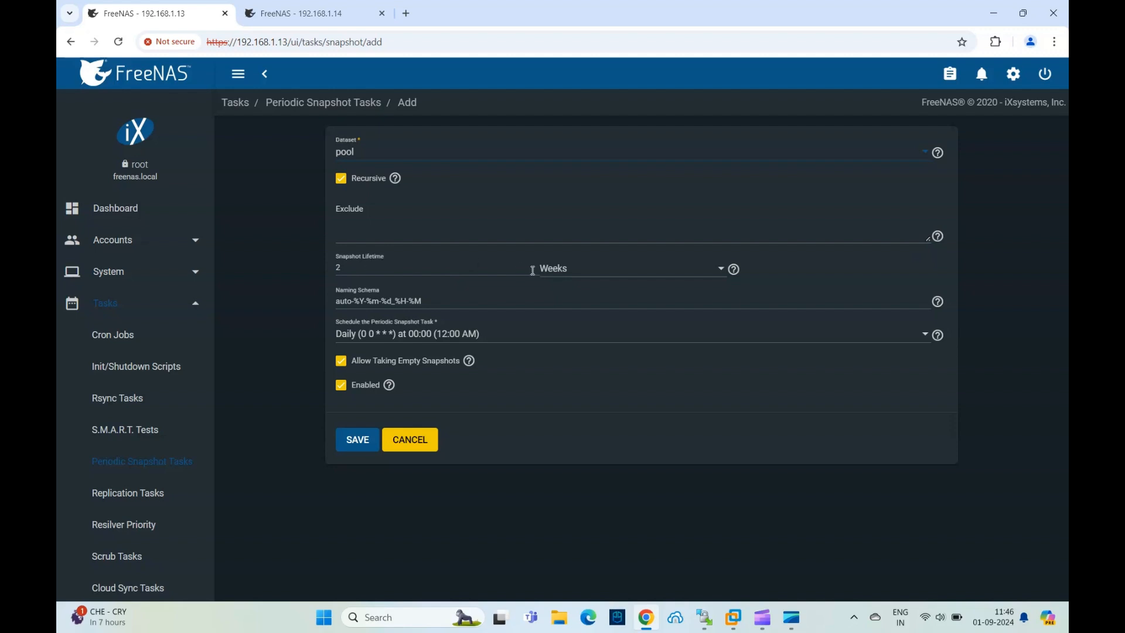
left_click(592, 276)
left_click(565, 222)
left_click_drag(378, 267, 306, 268)
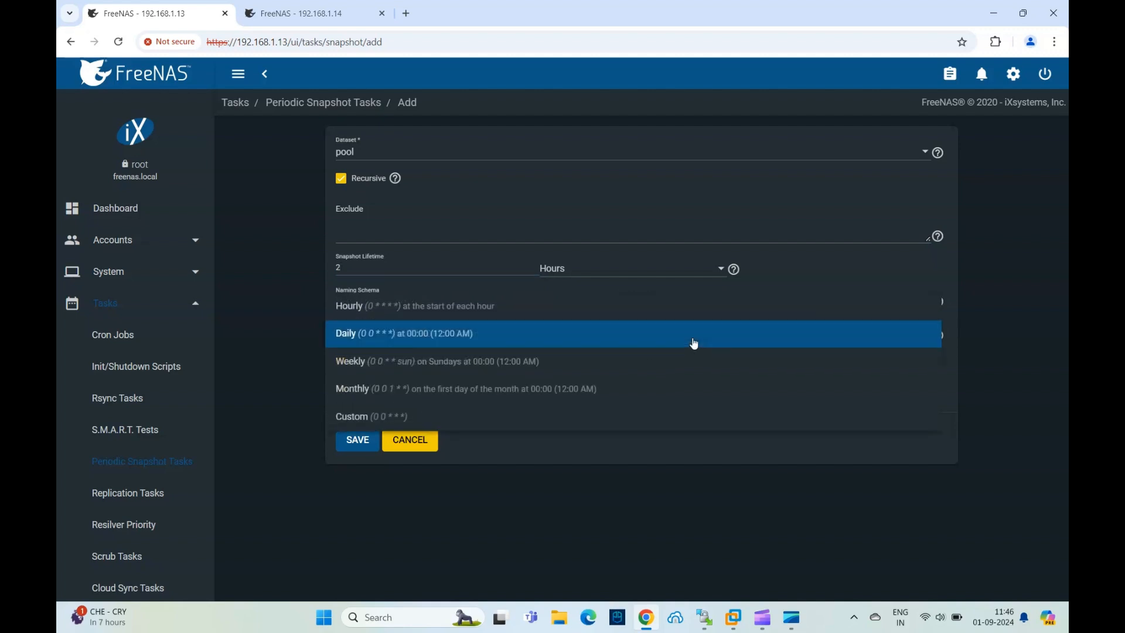
left_click(438, 306)
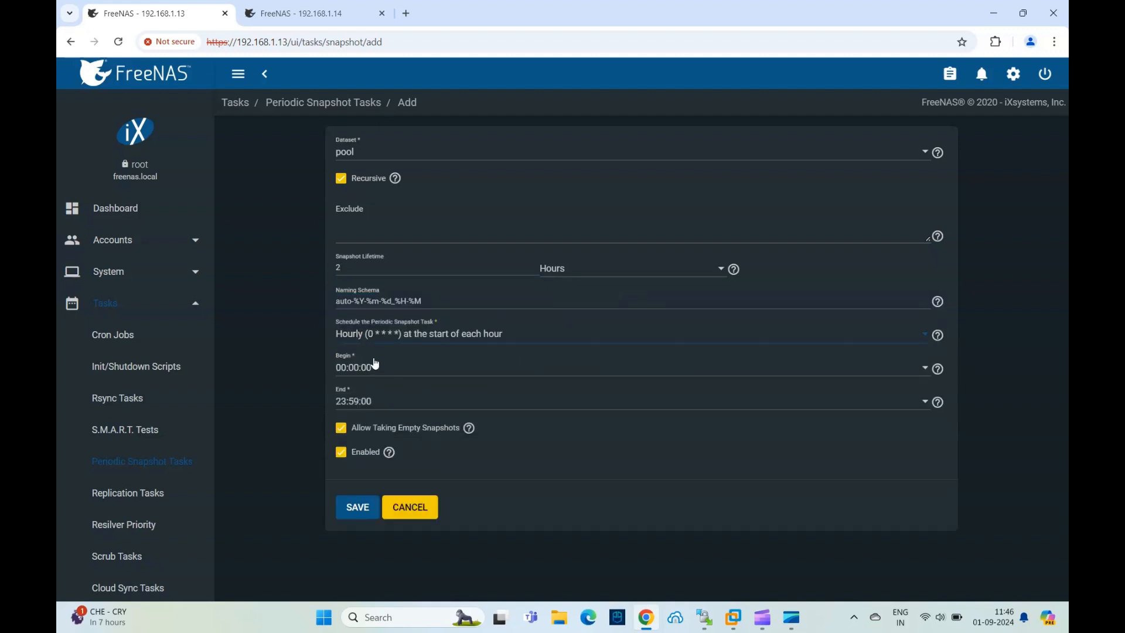
left_click(452, 374)
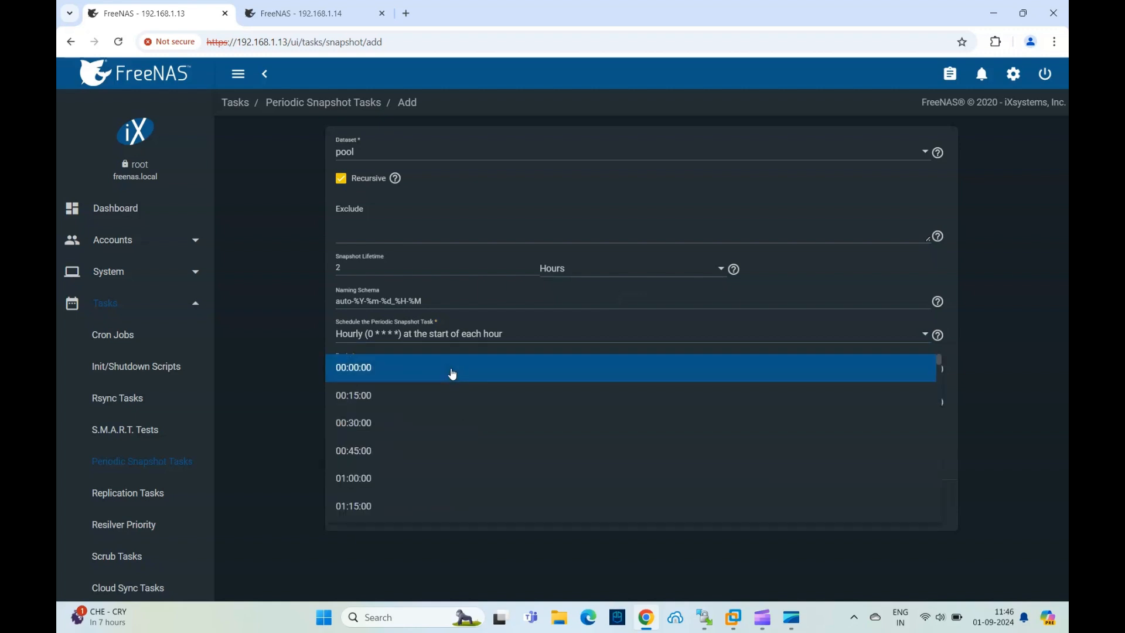
scroll(440, 442, "down", 15)
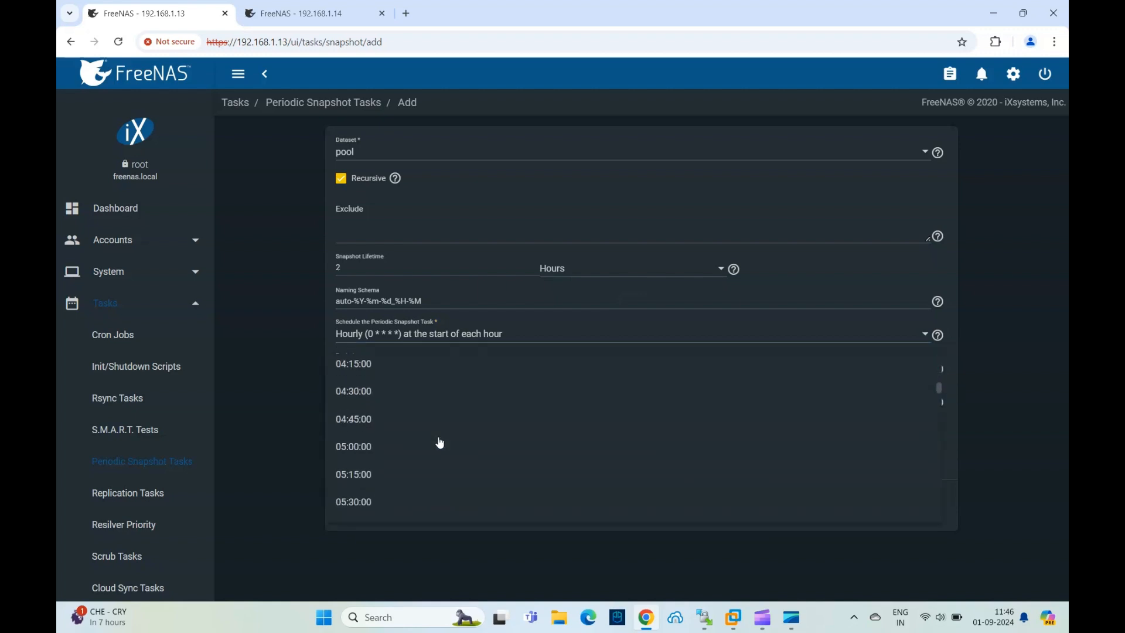
scroll(439, 443, "down", 6)
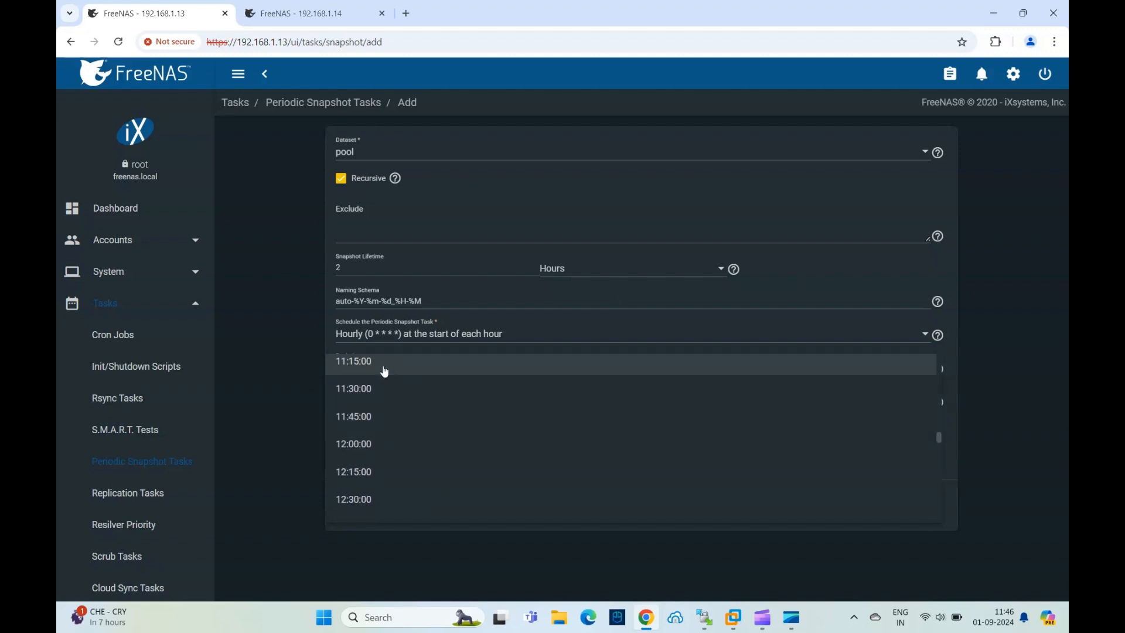
left_click(379, 444)
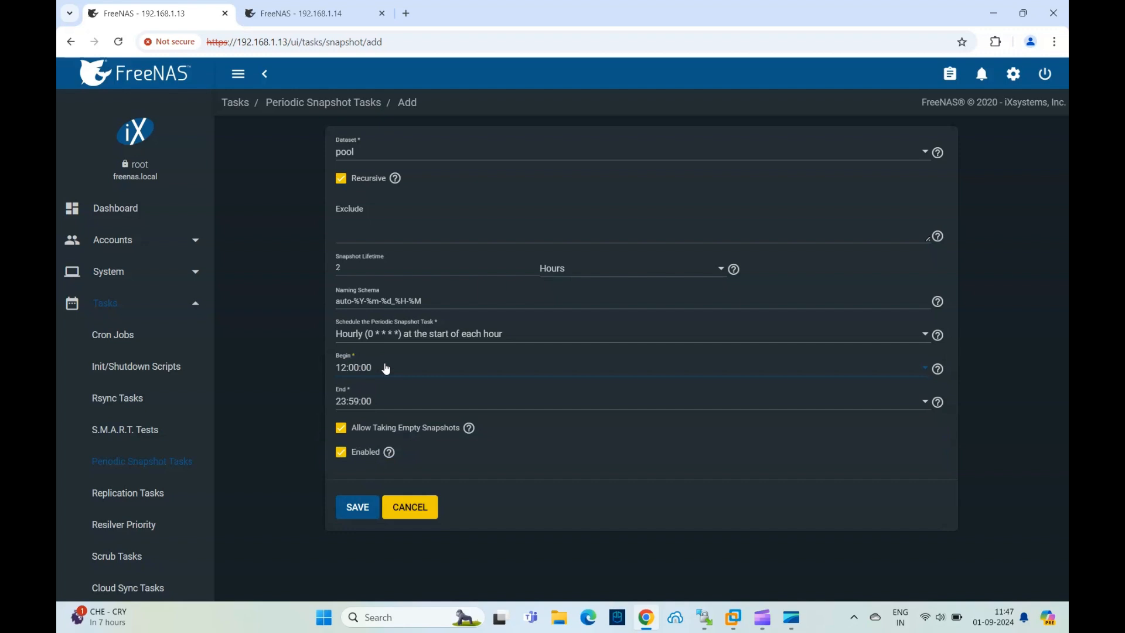
left_click(358, 510)
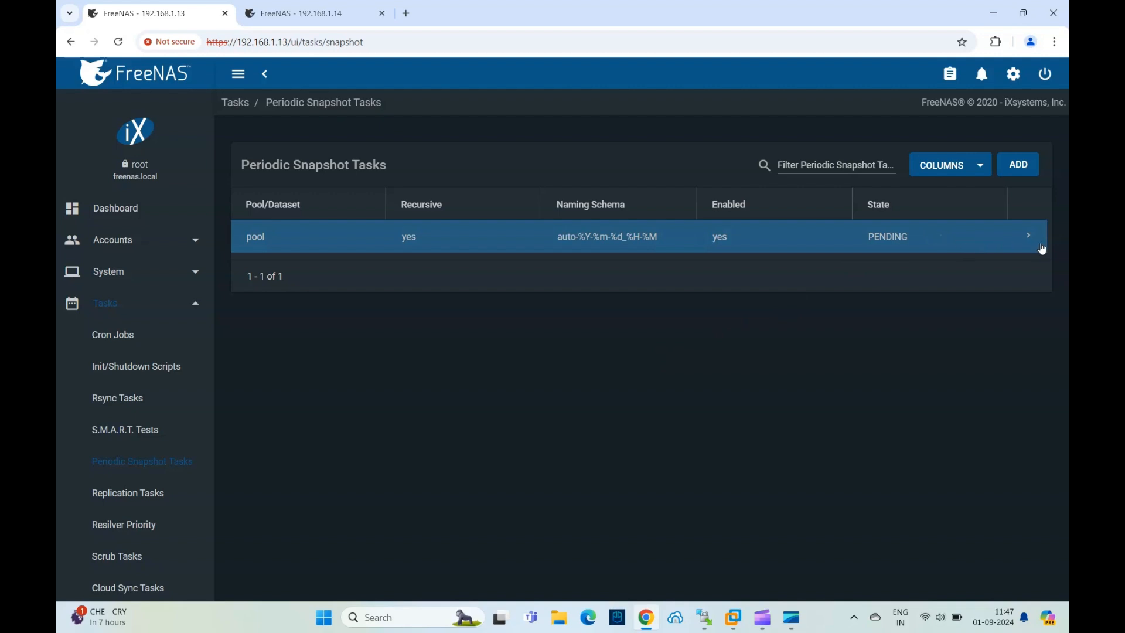
Step: Expand the pool snapshot task's details, then open the Replication Tasks list
left_click(1030, 237)
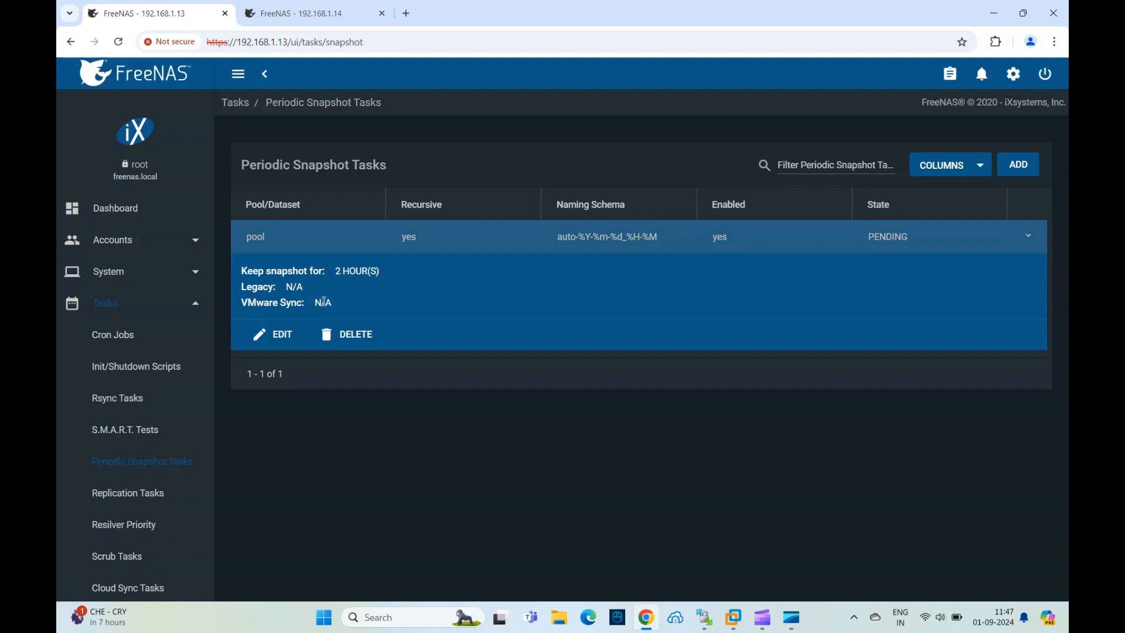
left_click(120, 494)
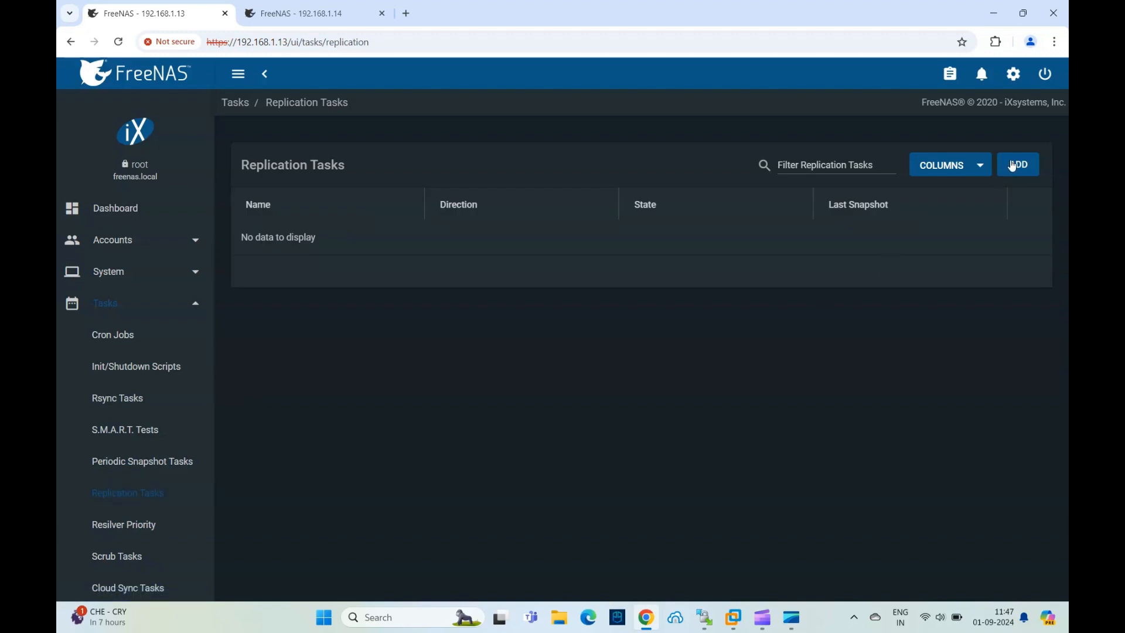
left_click(151, 306)
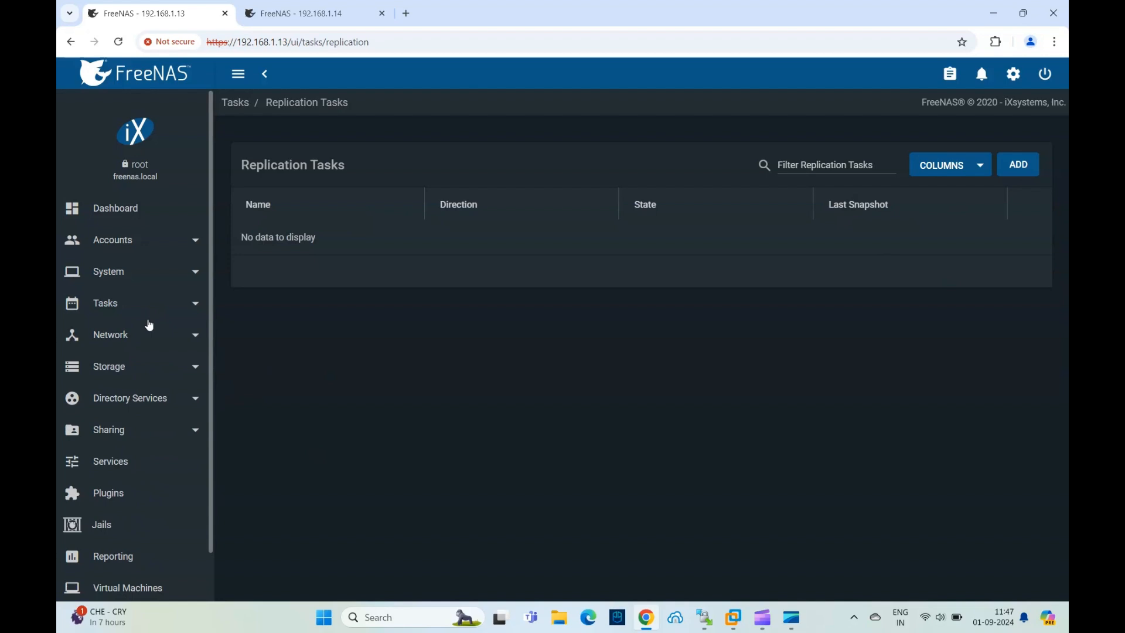
left_click(118, 311)
Step: Start a replication task to a different system, then cancel the wizard
left_click(1018, 164)
left_click(697, 262)
left_click(680, 282)
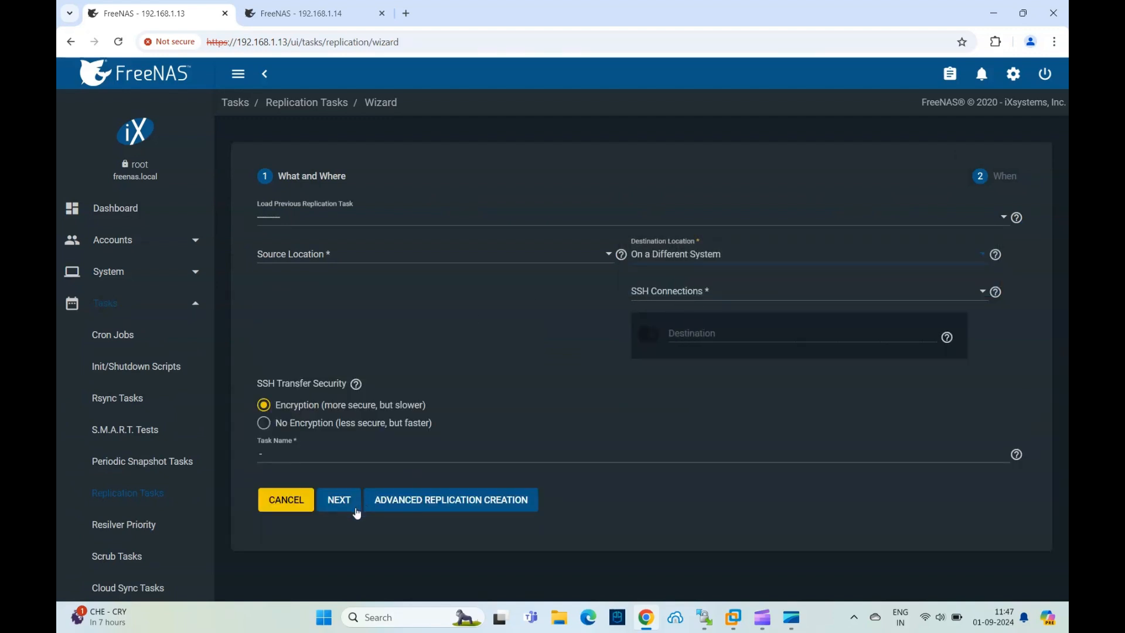
left_click(280, 500)
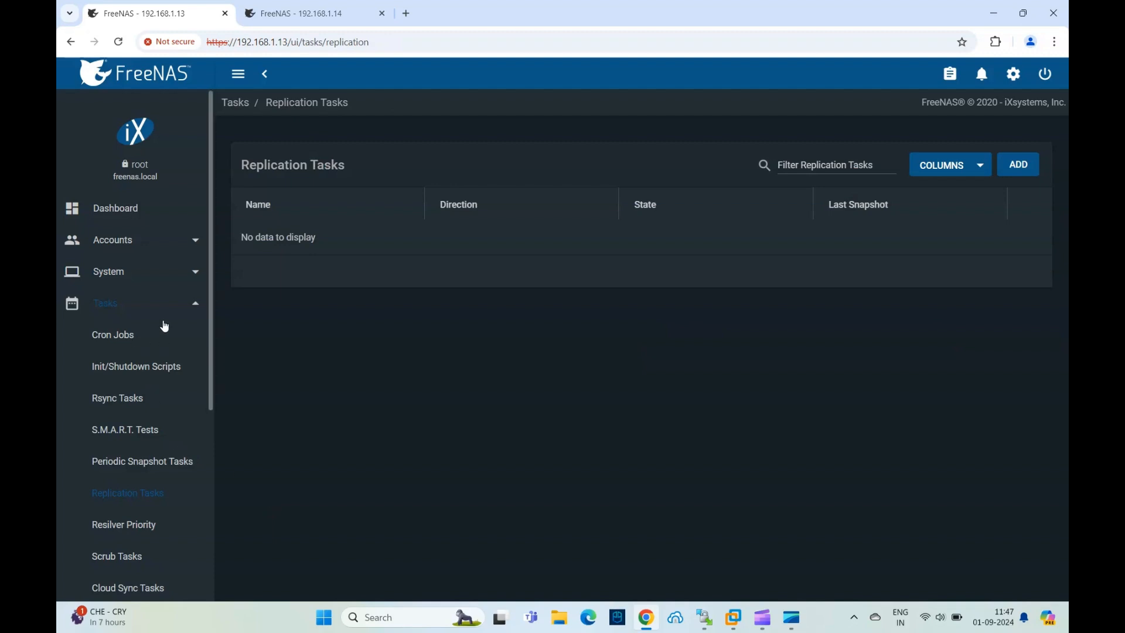
Step: Collapse Tasks and expand the System section of the sidebar
left_click(195, 304)
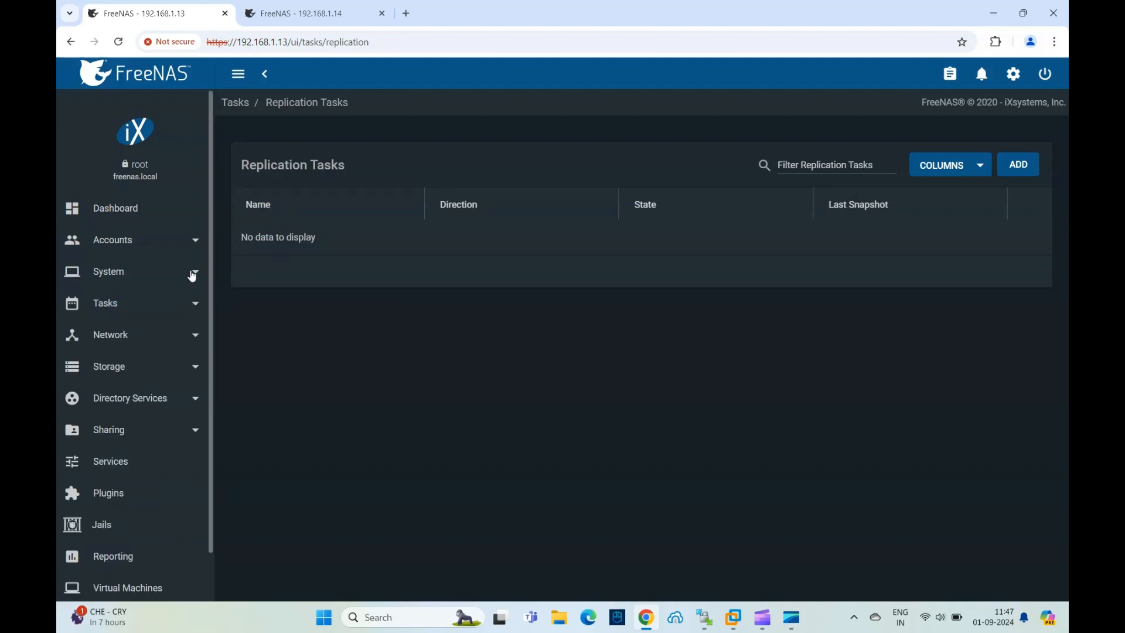
left_click(192, 274)
scroll(174, 432, "down", 1)
scroll(173, 432, "down", 1)
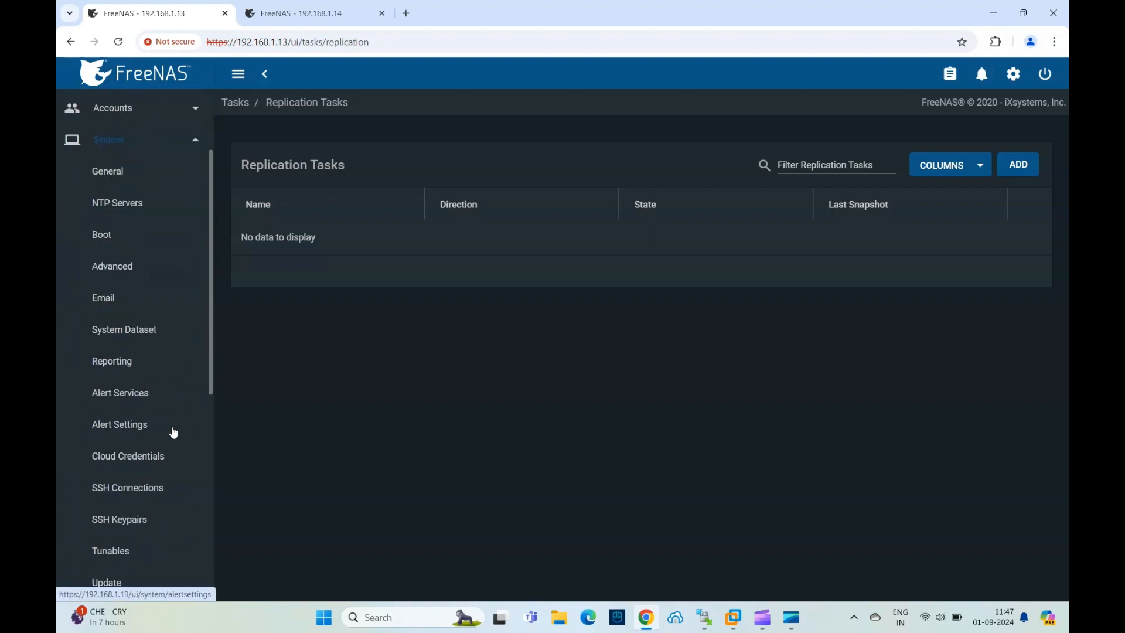
Step: Start adding a new SSH connection named 'replication'
left_click(119, 493)
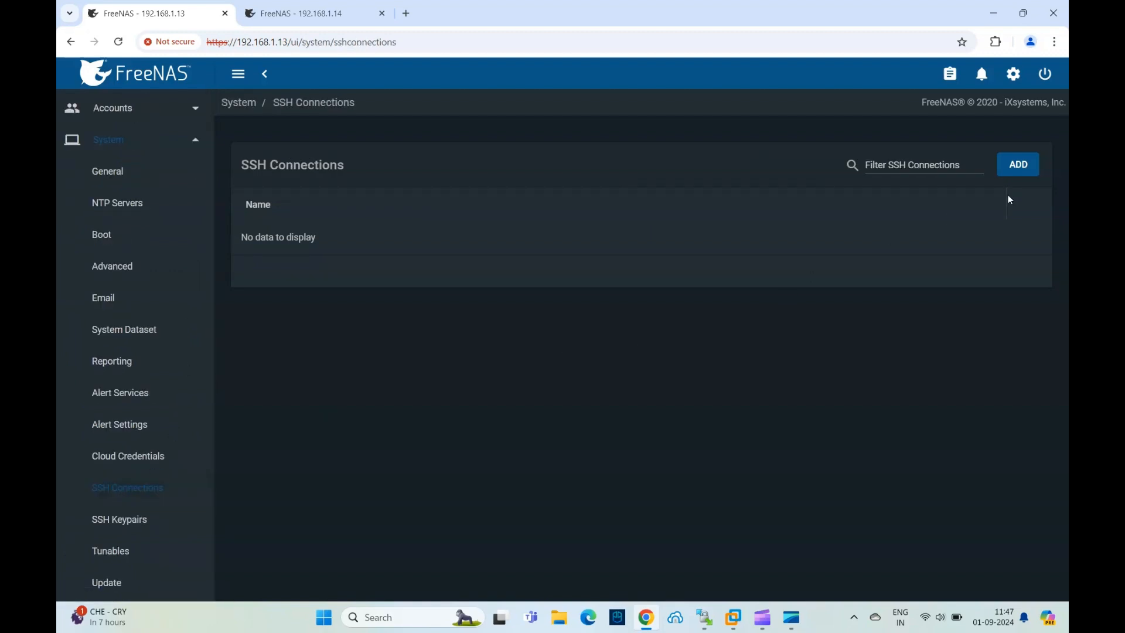
left_click(1032, 165)
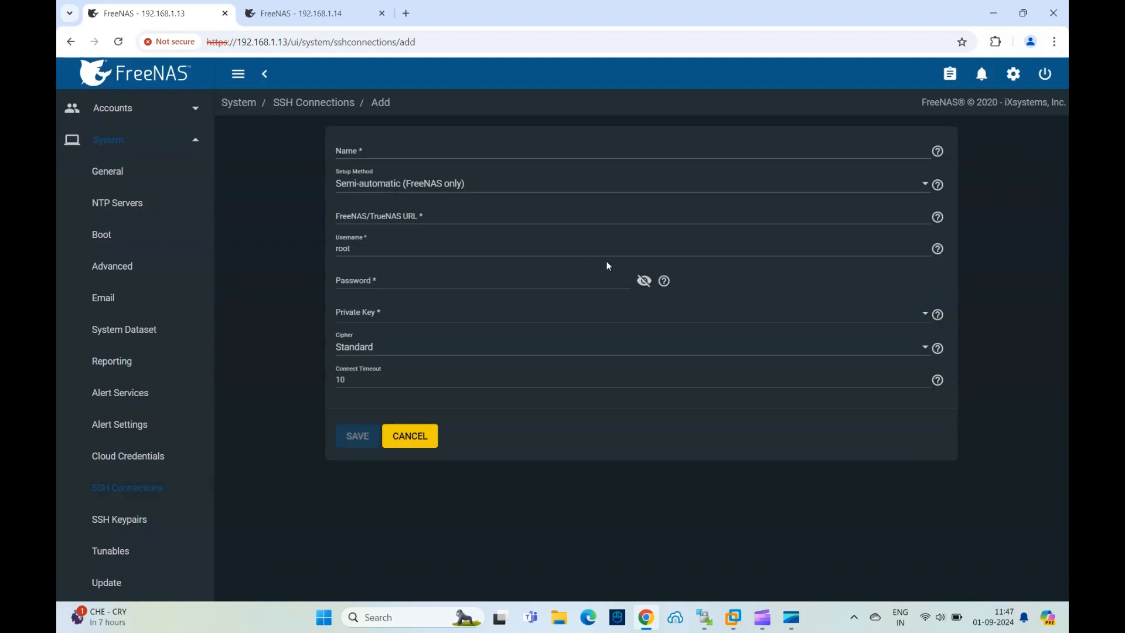
left_click(377, 151)
type("repli")
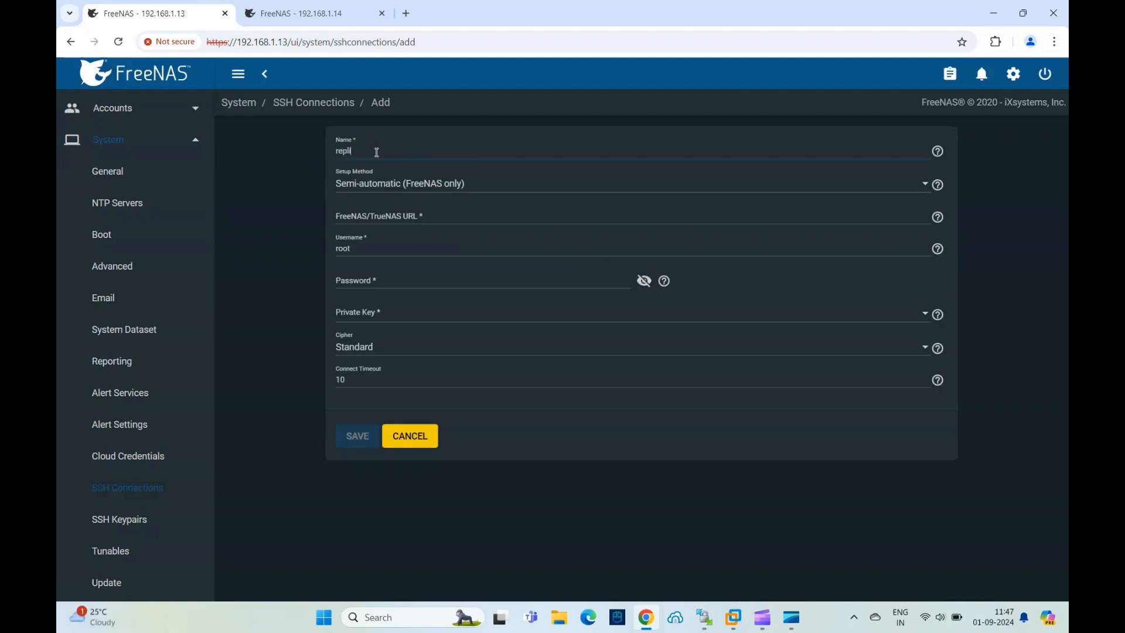
type("cation")
right_click(100, 245)
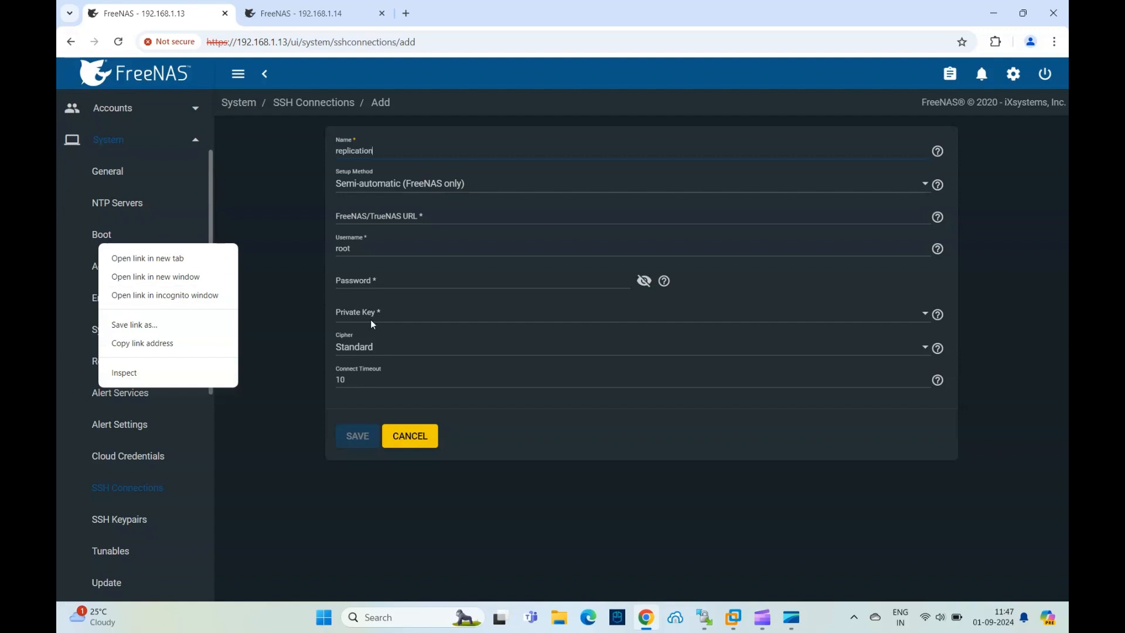
left_click(314, 209)
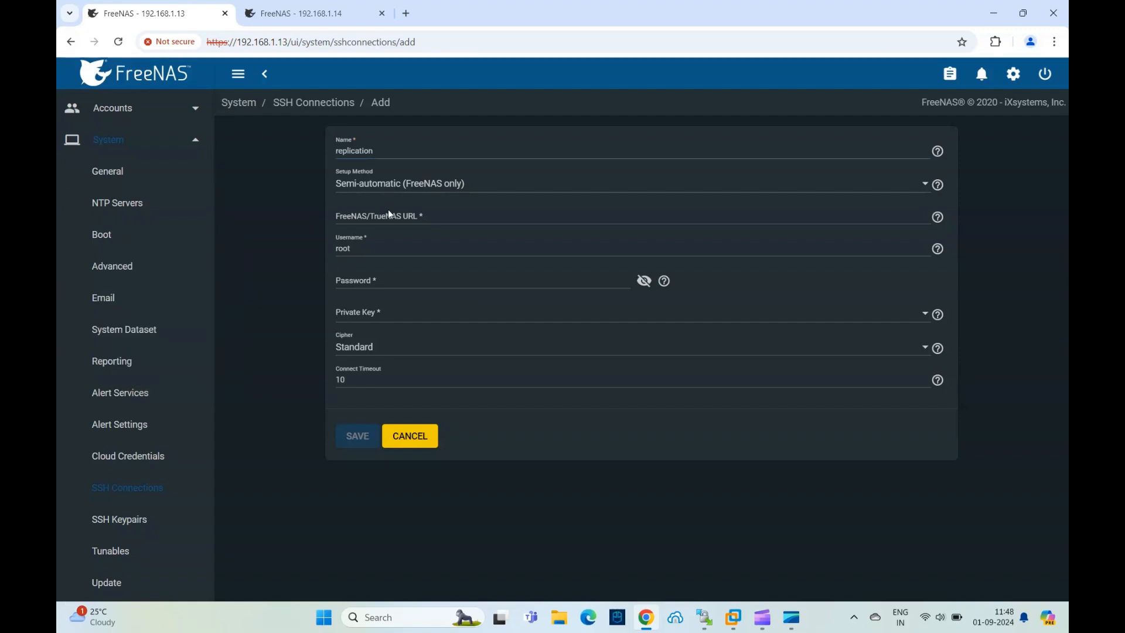
Step: Enter the 192.168.1.14 server URL and root password, generate a new private key, and save
left_click(428, 214)
type("https://192.168.1.14")
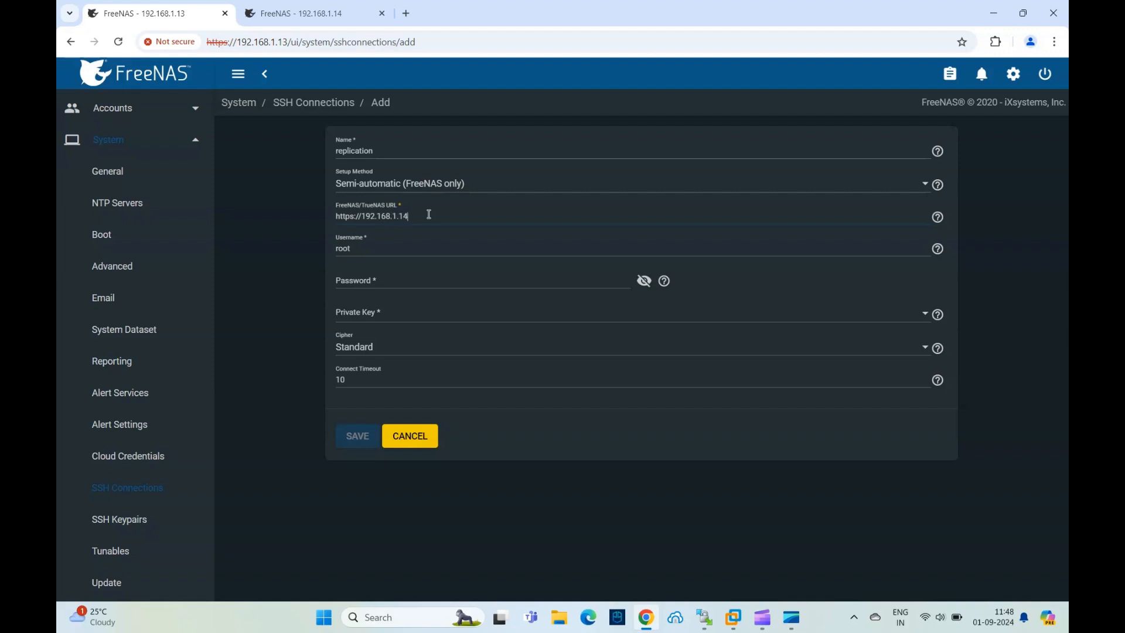
left_click(425, 281)
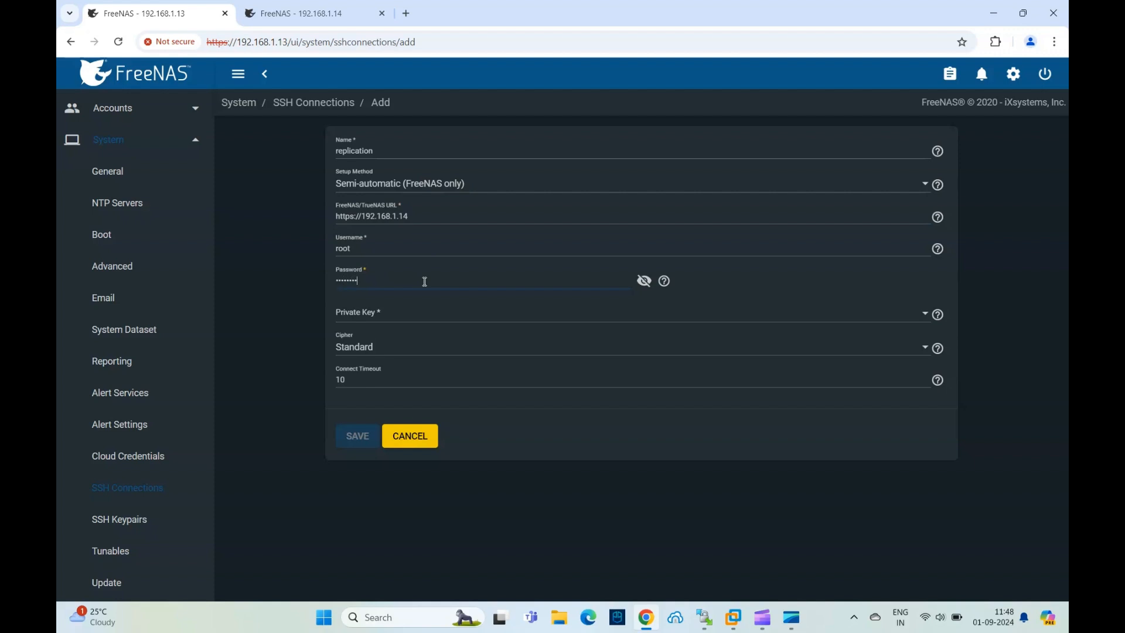
left_click(596, 317)
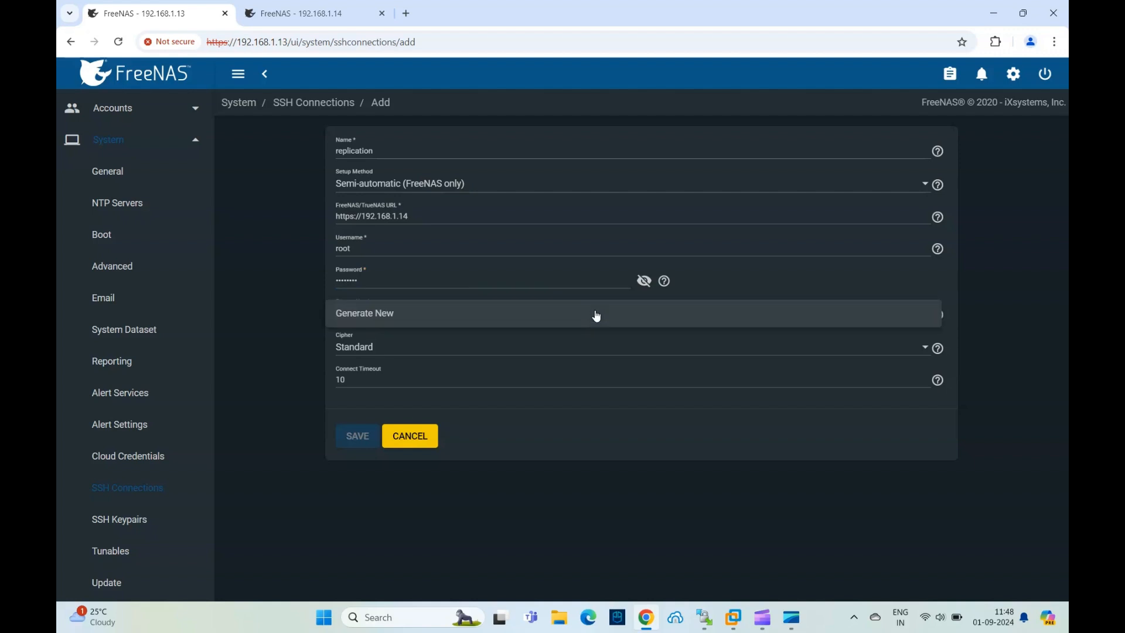
left_click(396, 315)
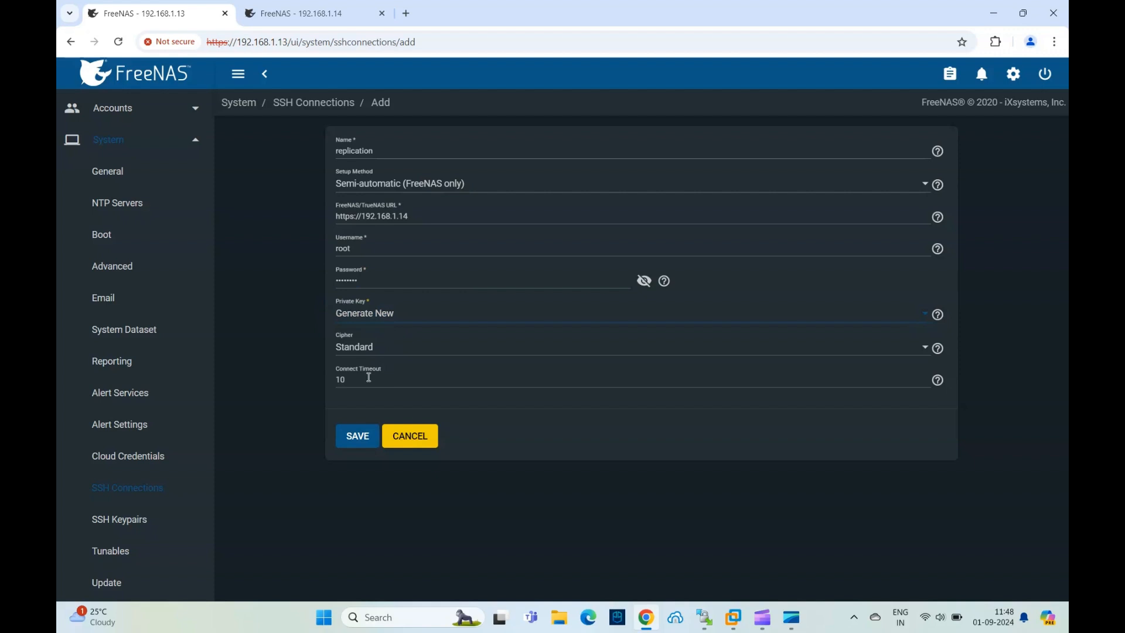
left_click(355, 436)
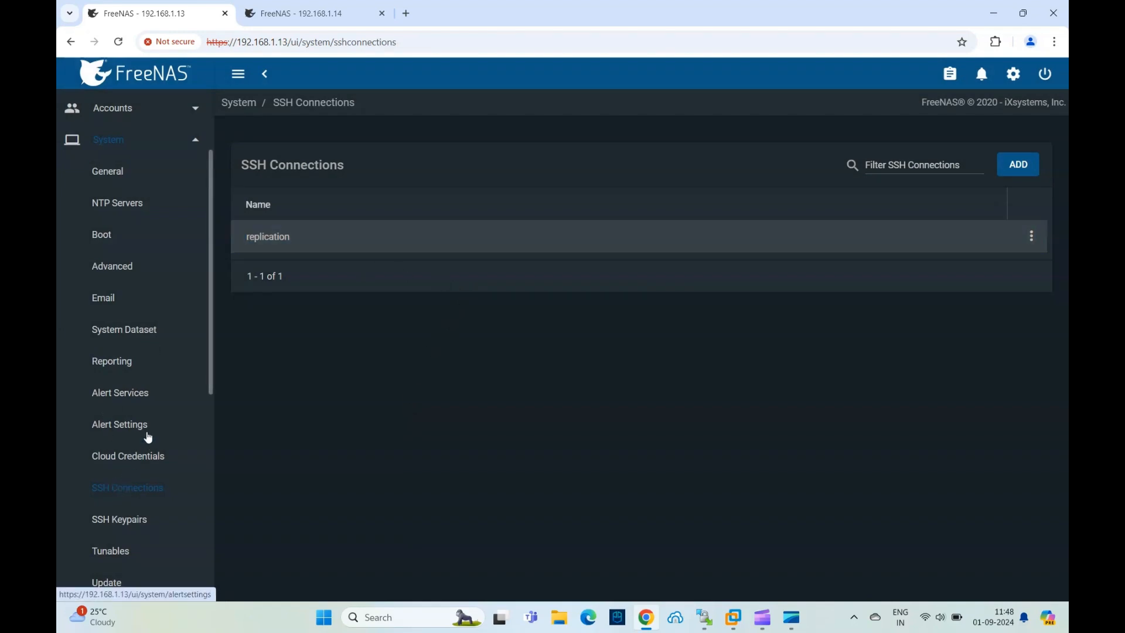
Step: Return to Tasks > Replication Tasks and start adding a new replication task
scroll(148, 436, "up", 3)
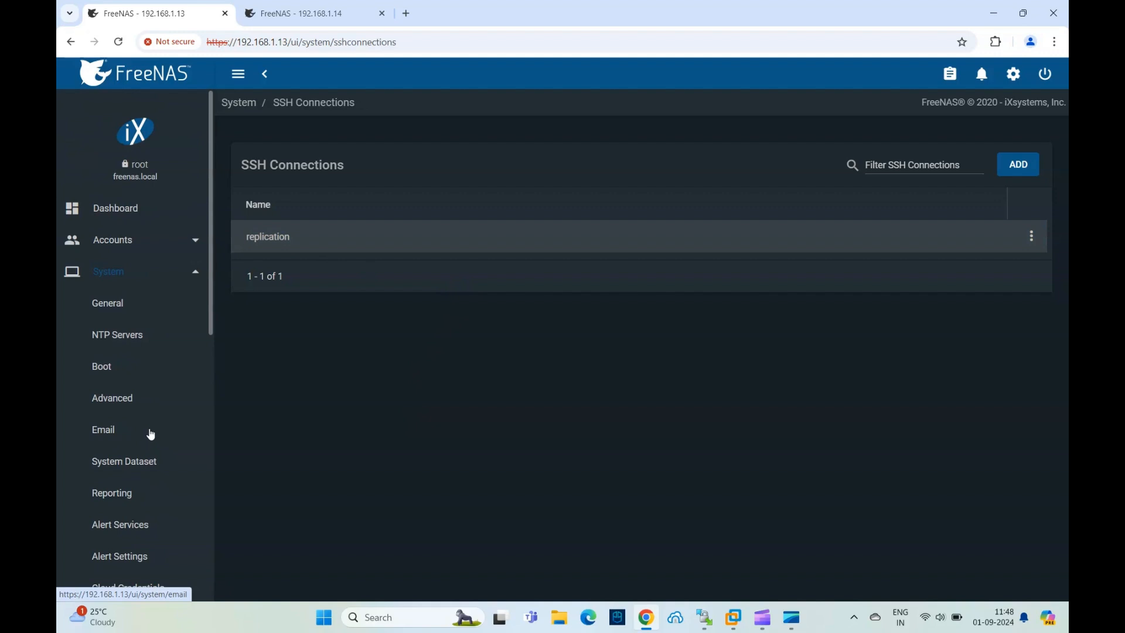
left_click(196, 272)
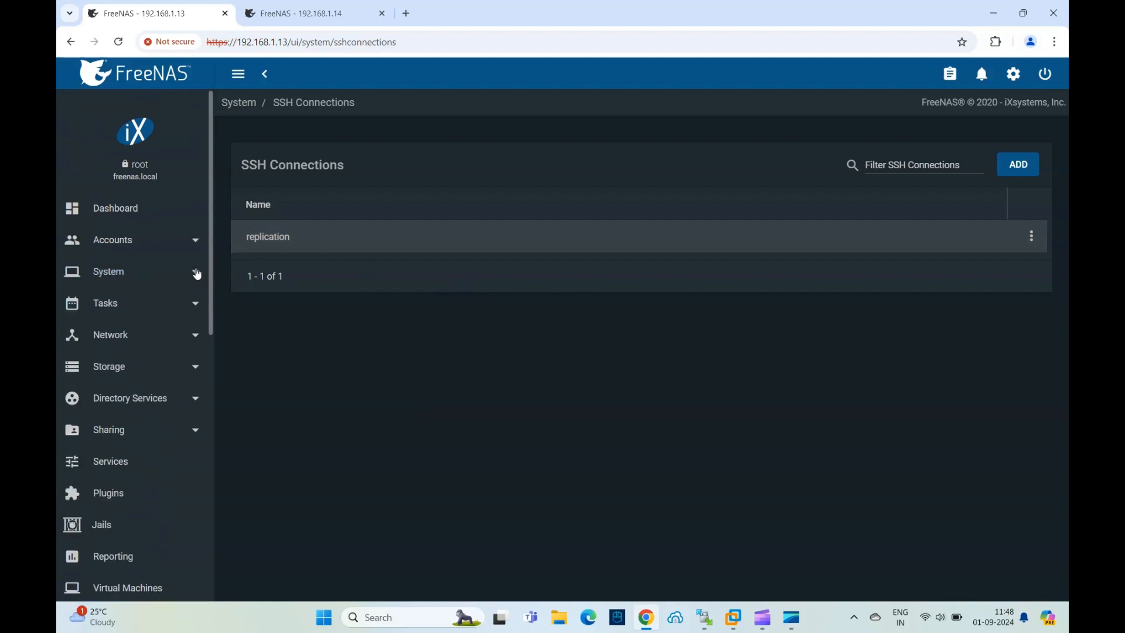
left_click(175, 303)
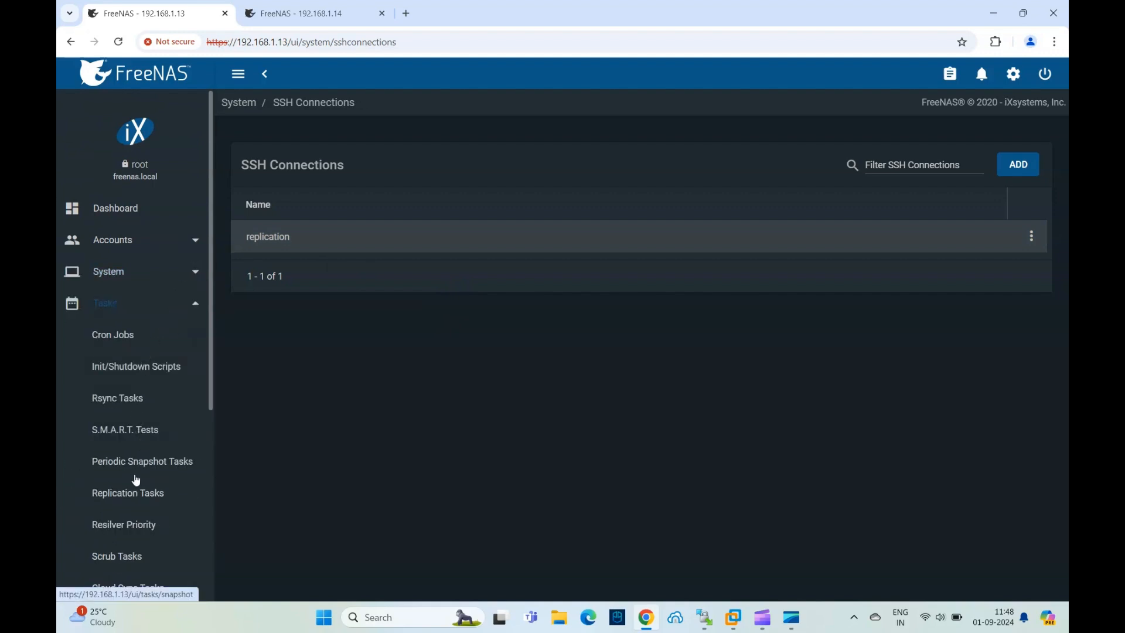
left_click(135, 501)
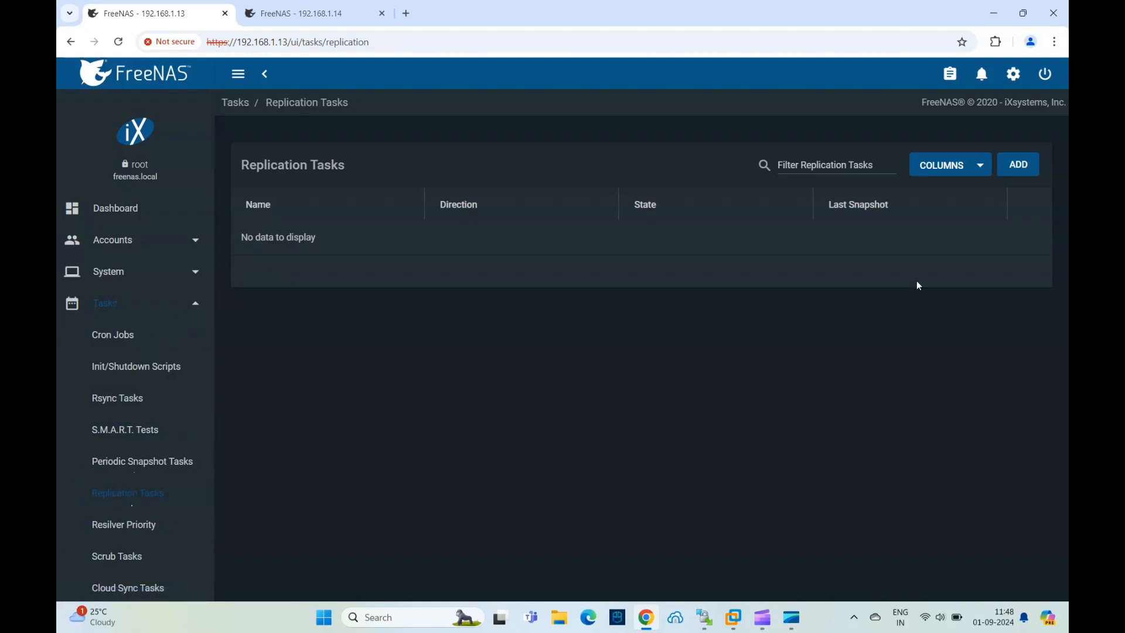
left_click(1018, 167)
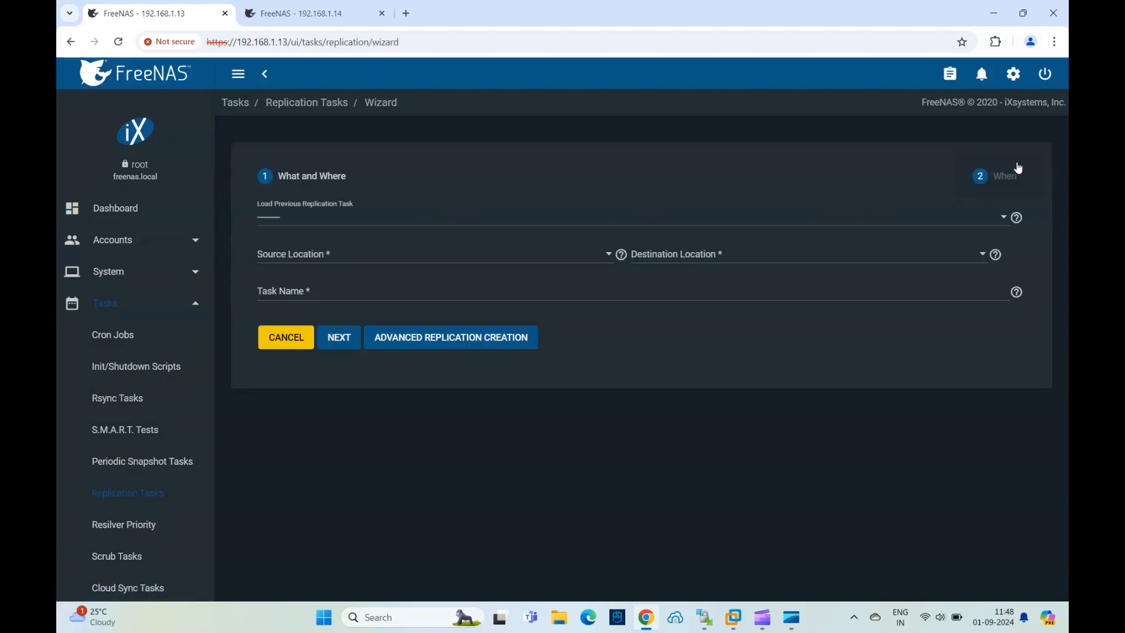
Step: Set source pool on this system and destination pooldr on a different system via 'replication'
left_click(408, 259)
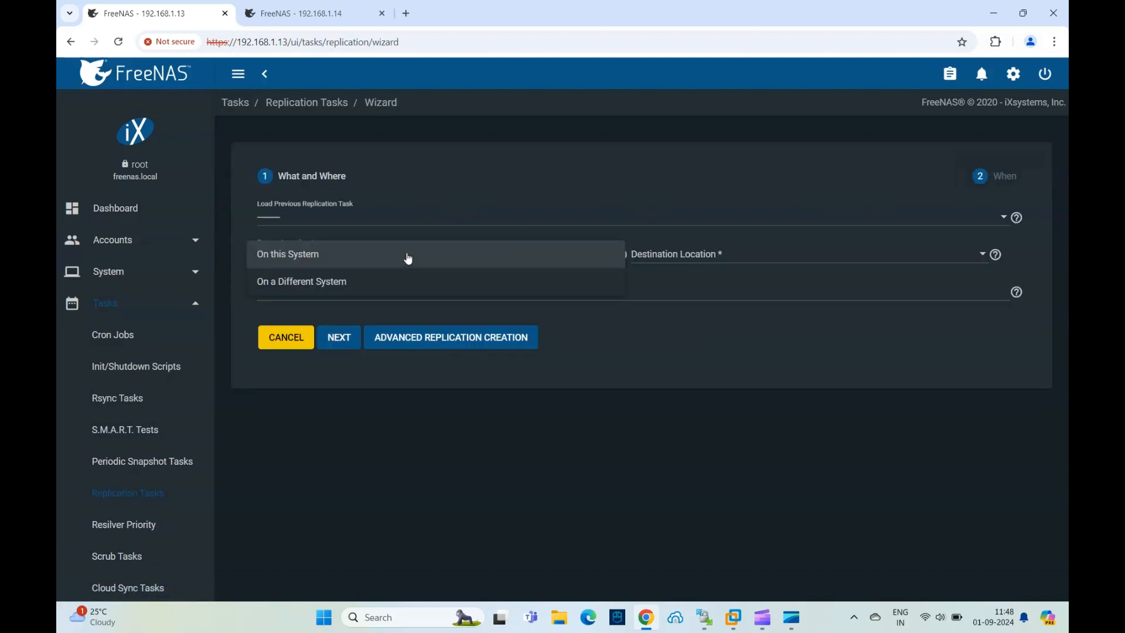
left_click(309, 258)
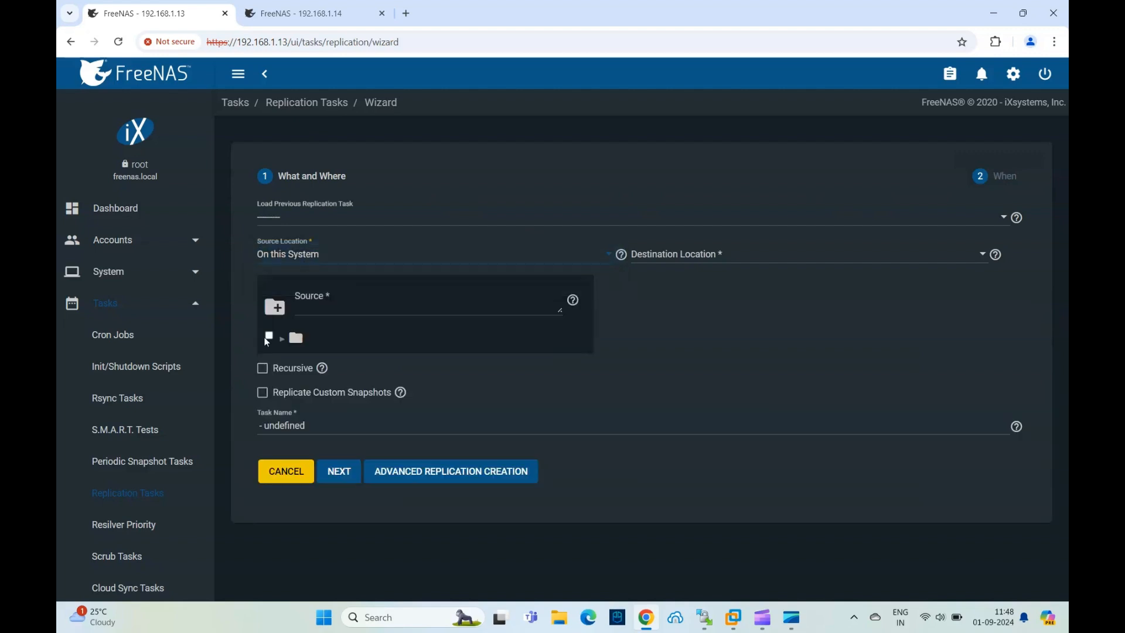
left_click(279, 340)
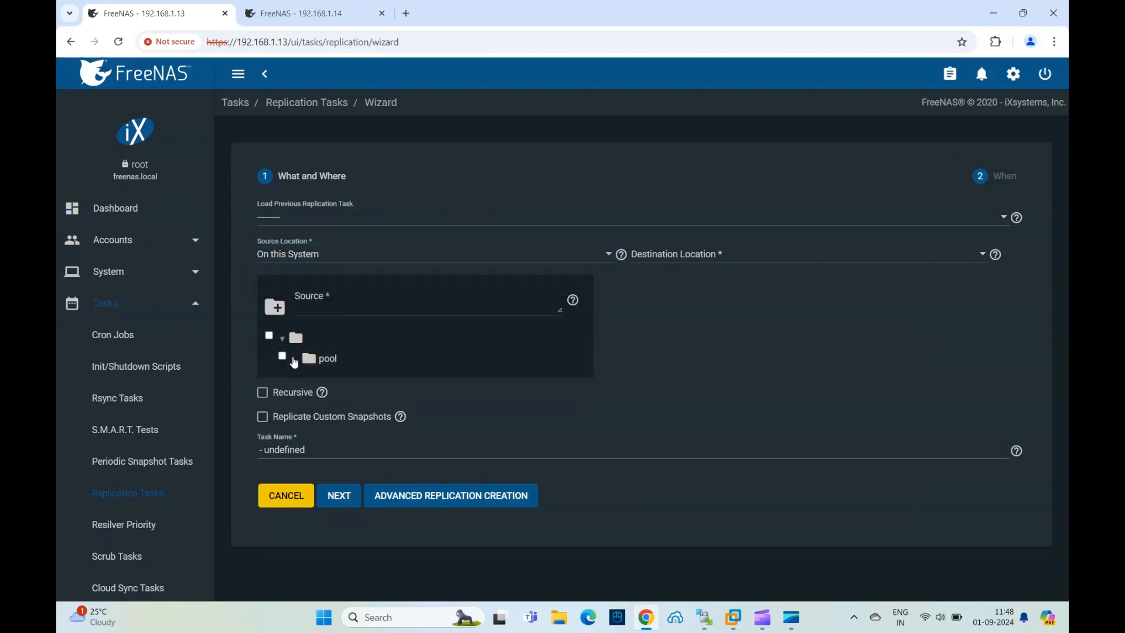
left_click(307, 363)
left_click(675, 261)
left_click(648, 286)
left_click(656, 298)
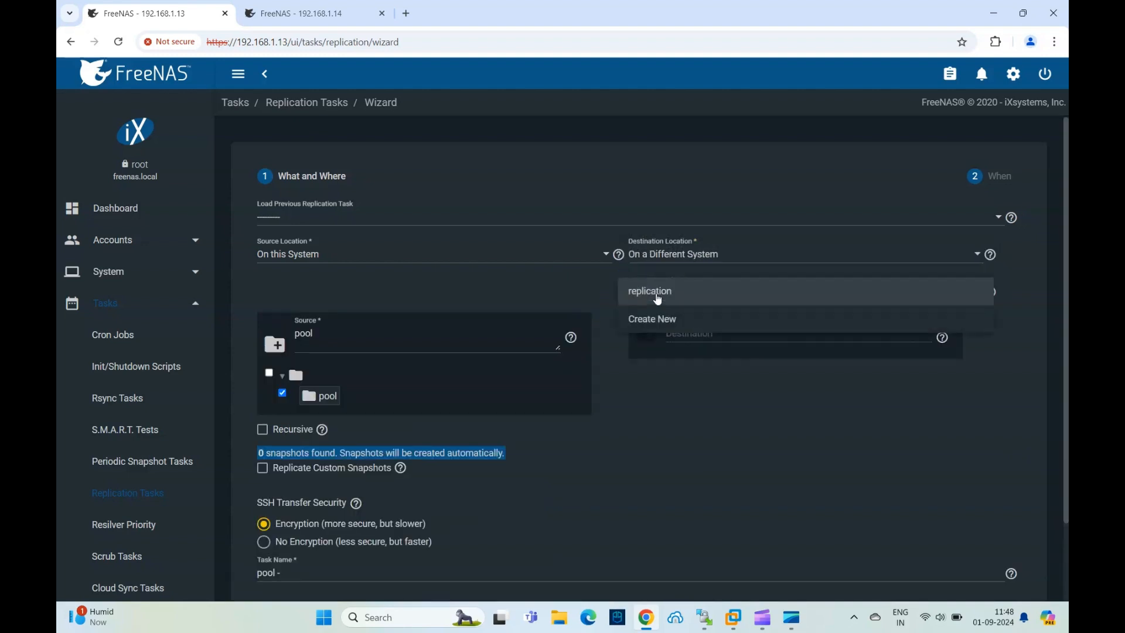
left_click(656, 298)
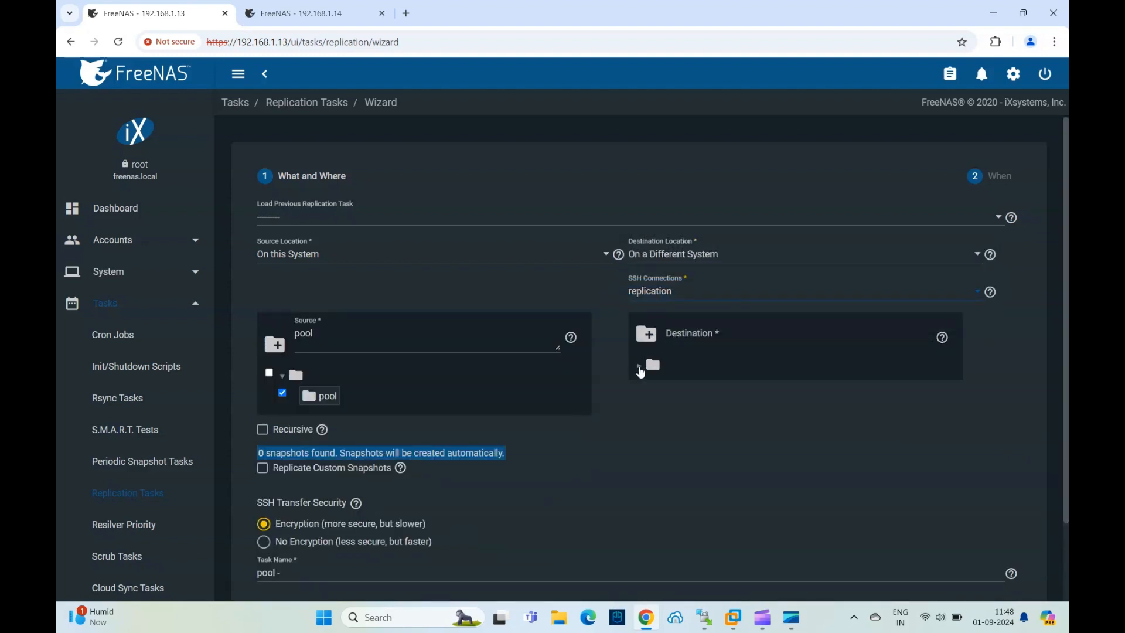
left_click(639, 367)
left_click(680, 385)
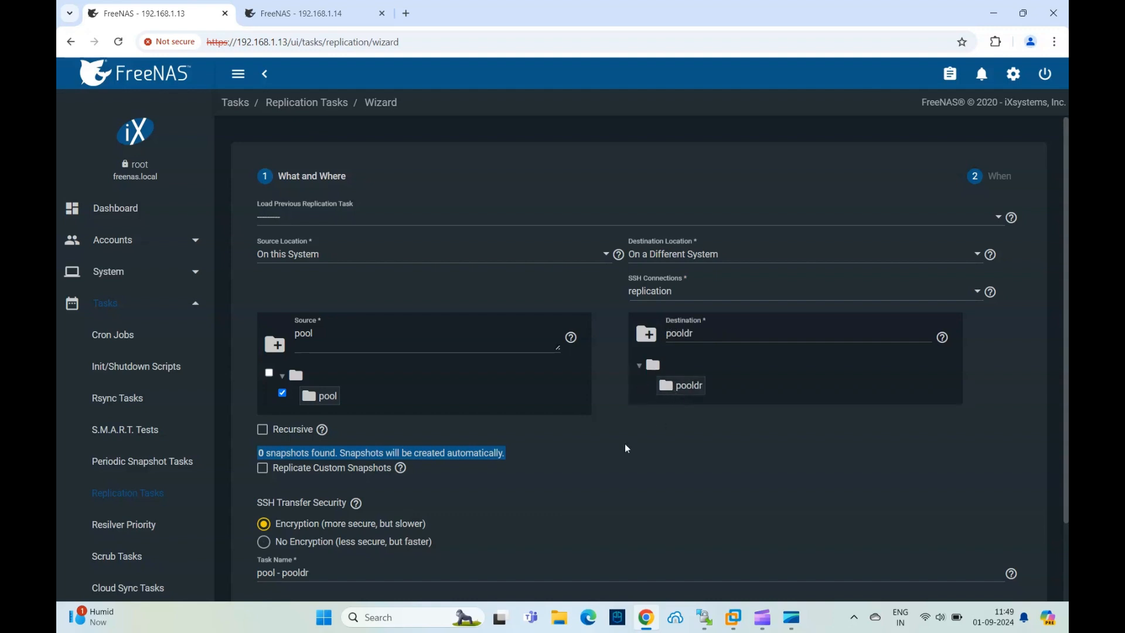
Step: Make the replication recursive with no encryption and continue to the When step
left_click(263, 433)
scroll(482, 493, "down", 2)
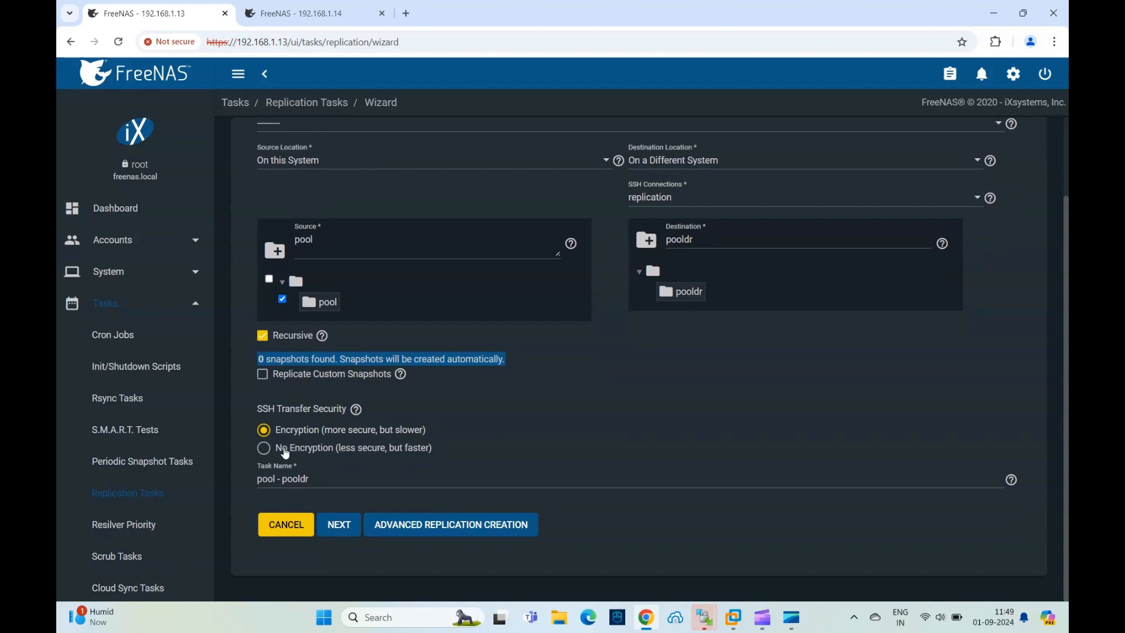
left_click(266, 449)
left_click(333, 530)
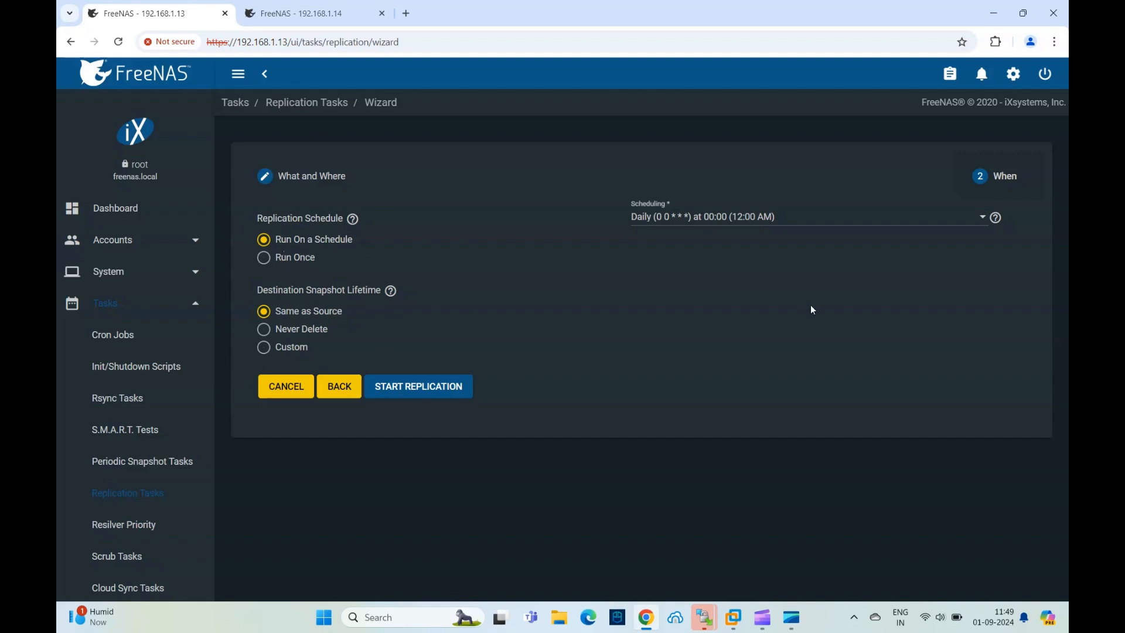
Step: Schedule the replication Hourly, keep destination lifetime Same as Source, and start the replication
left_click(789, 219)
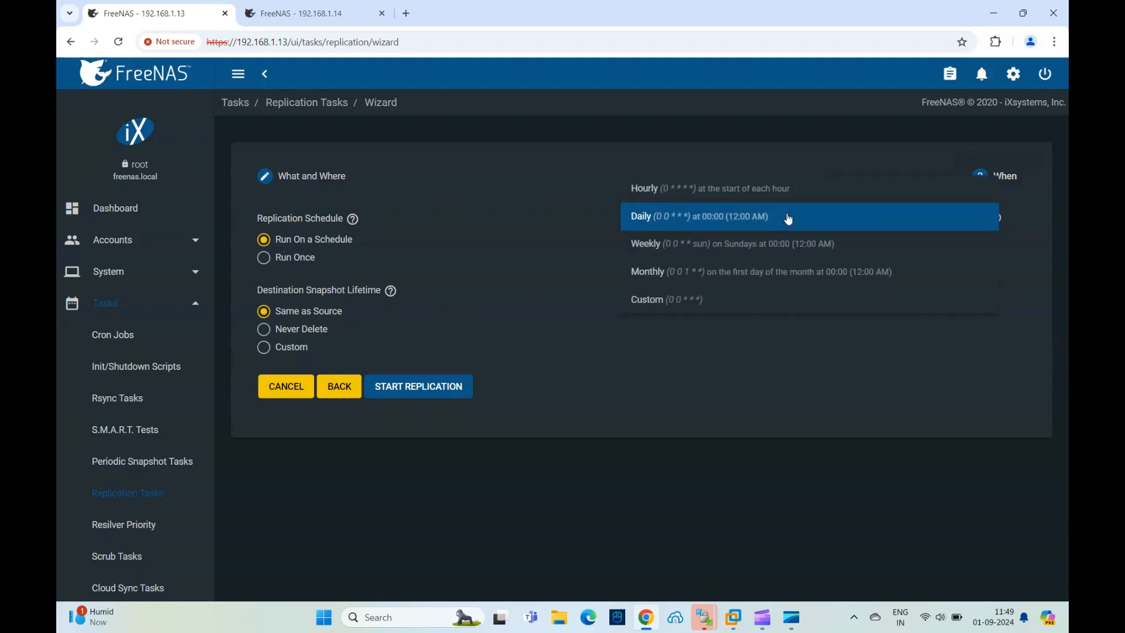
left_click(754, 193)
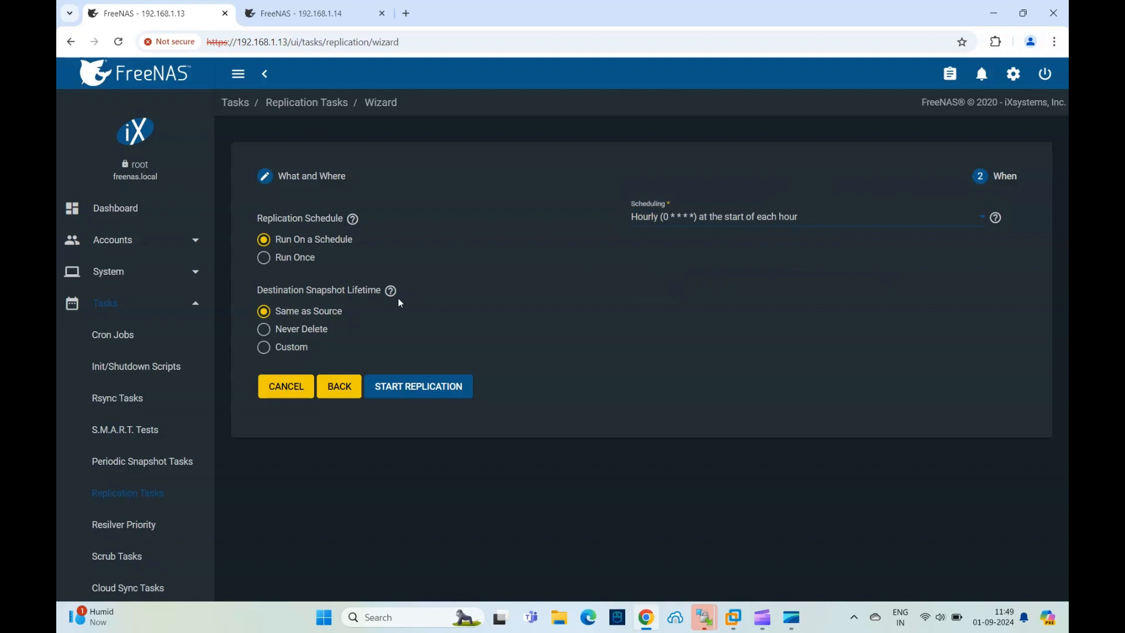
left_click(291, 350)
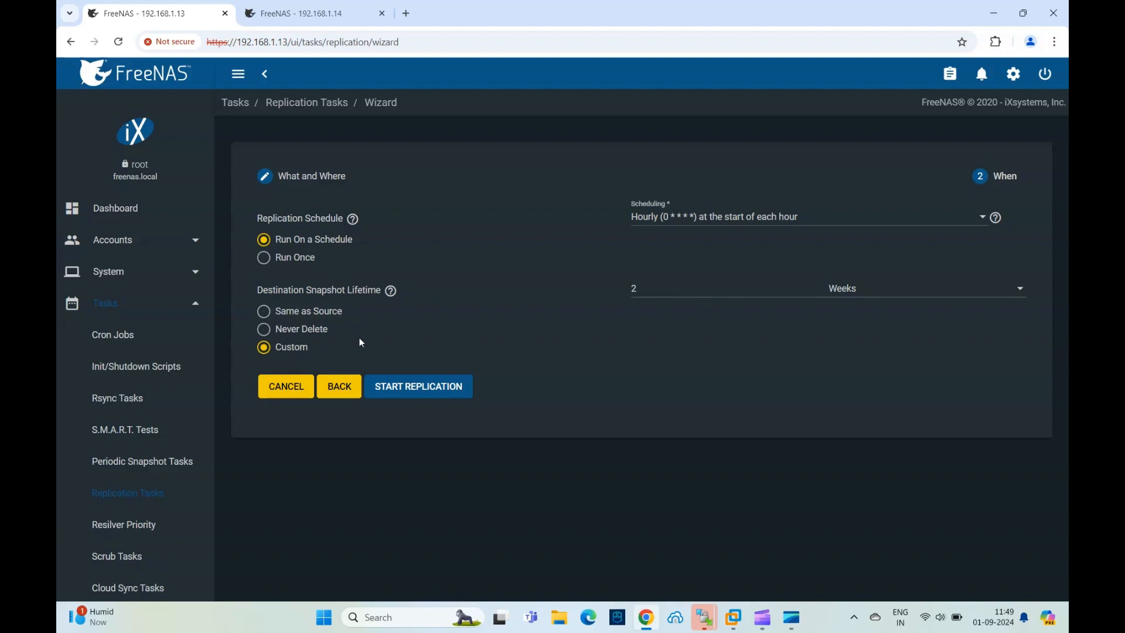
left_click(268, 315)
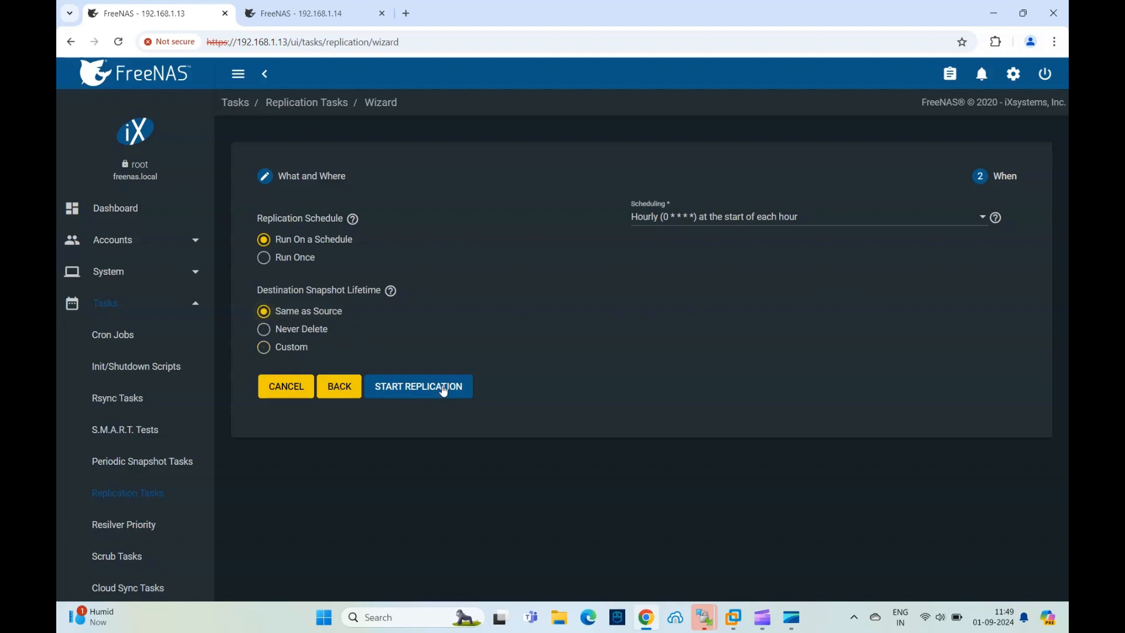
left_click(979, 225)
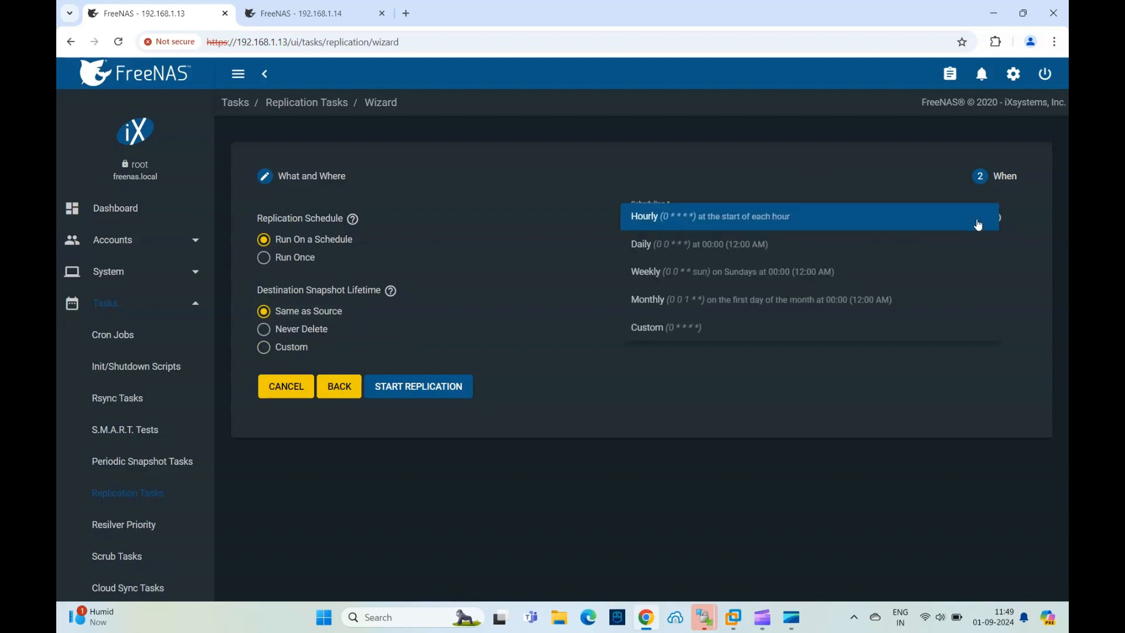
left_click(518, 215)
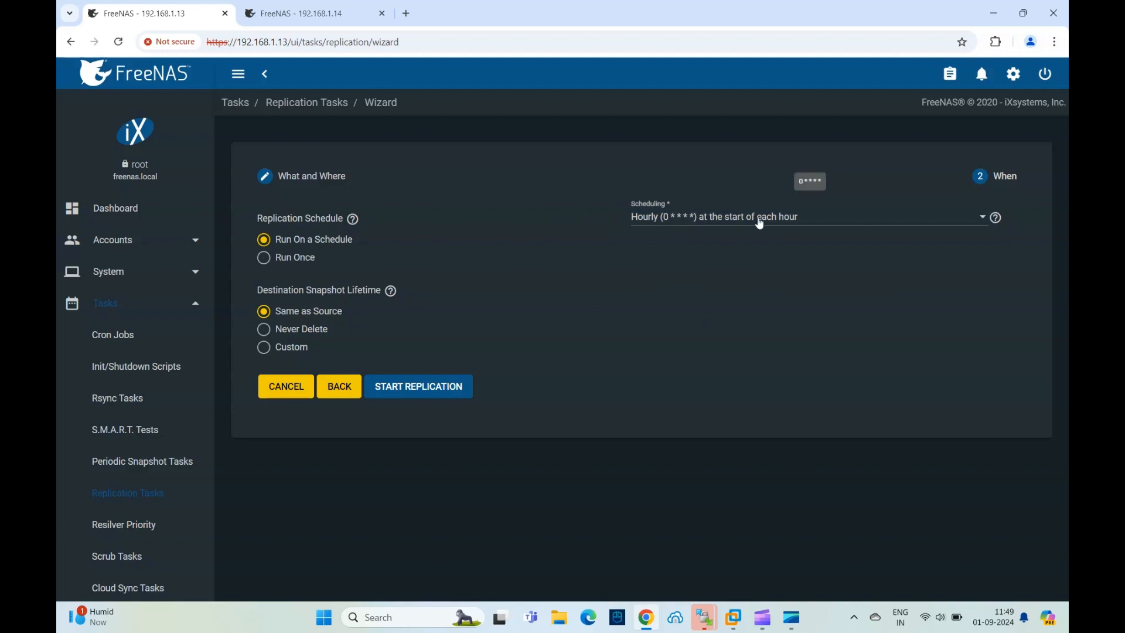
left_click(399, 388)
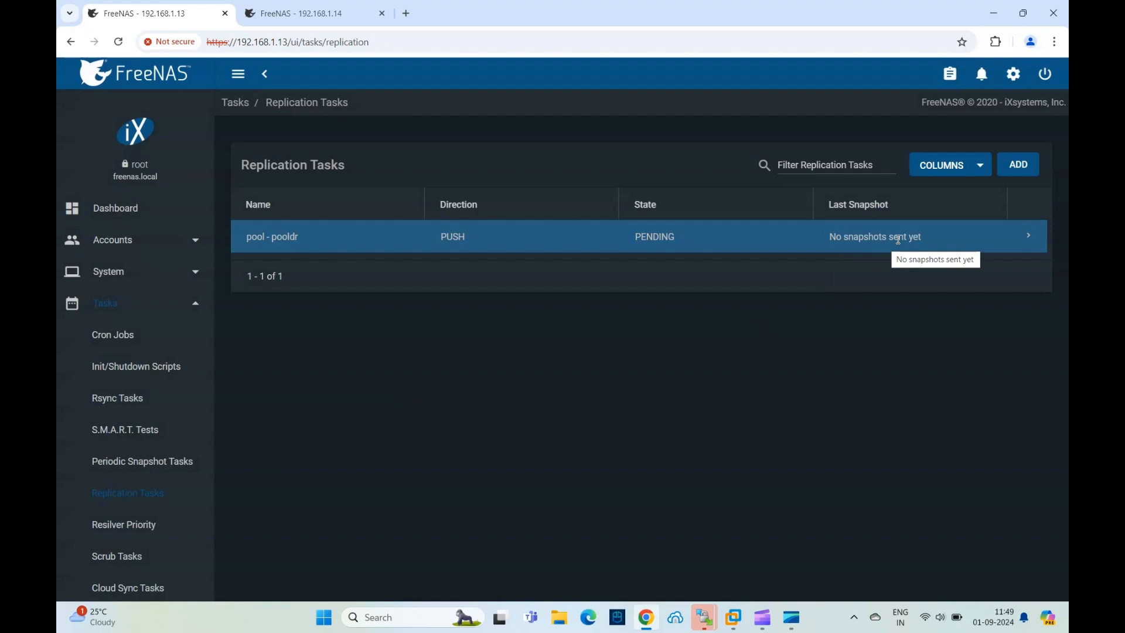
Step: Expand the pool - pooldr task's details and briefly check the second server's tab
left_click(1027, 242)
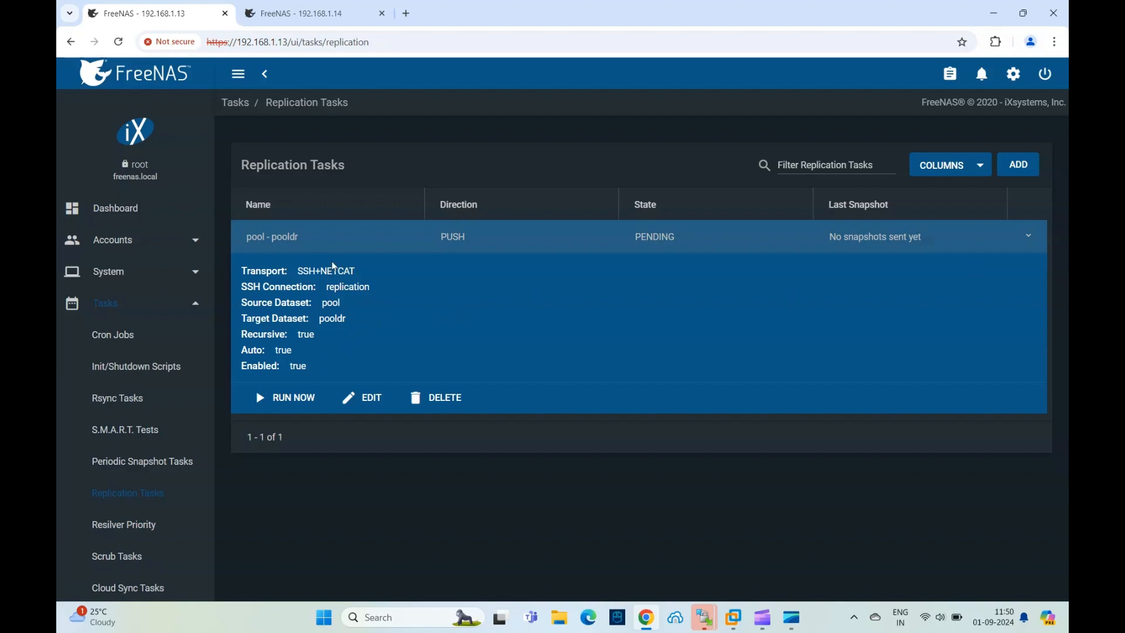
left_click(306, 17)
left_click(123, 15)
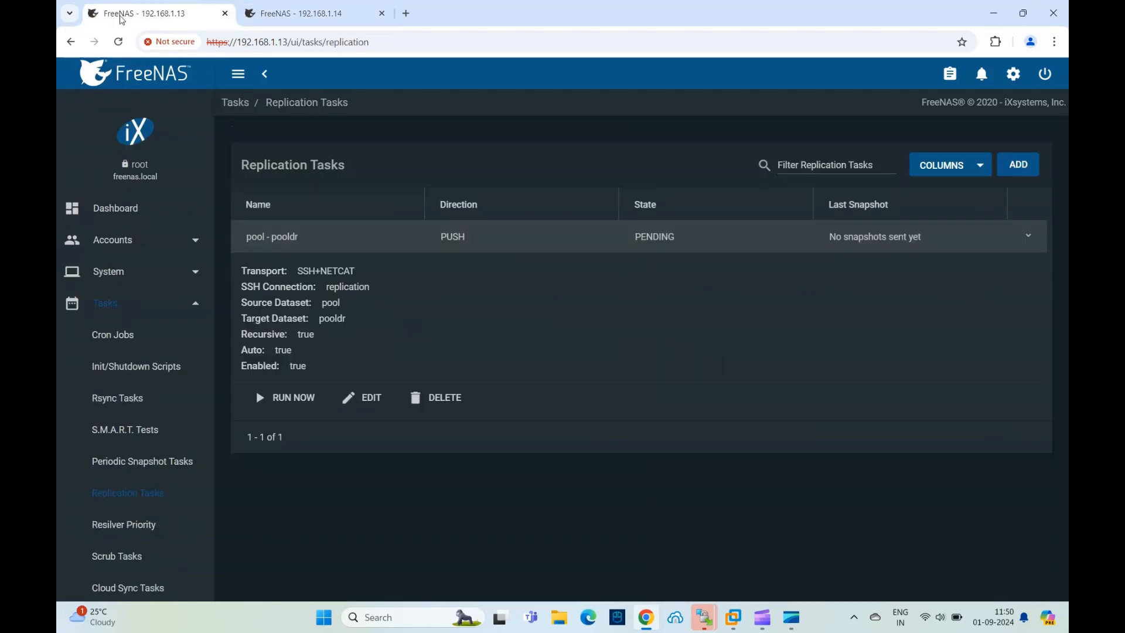
Step: Check WinSCP, then return to FreeNAS on 192.168.1.13 and open its Shell
mouse_move(704, 618)
left_click(663, 569)
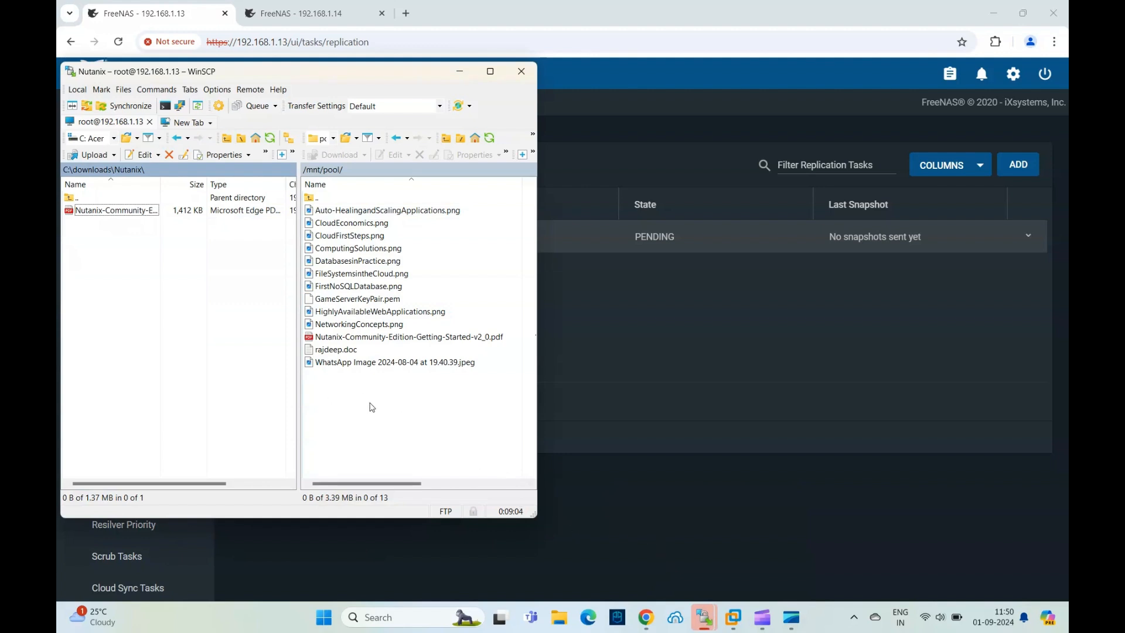
left_click(572, 504)
scroll(125, 467, "down", 4)
scroll(125, 467, "down", 2)
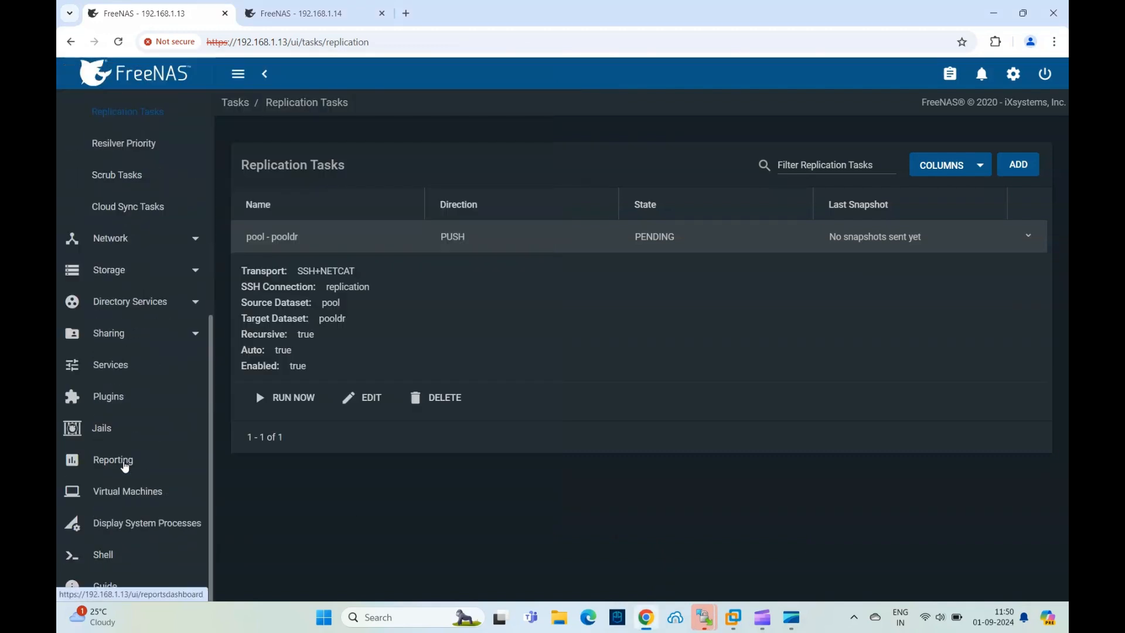
left_click(94, 555)
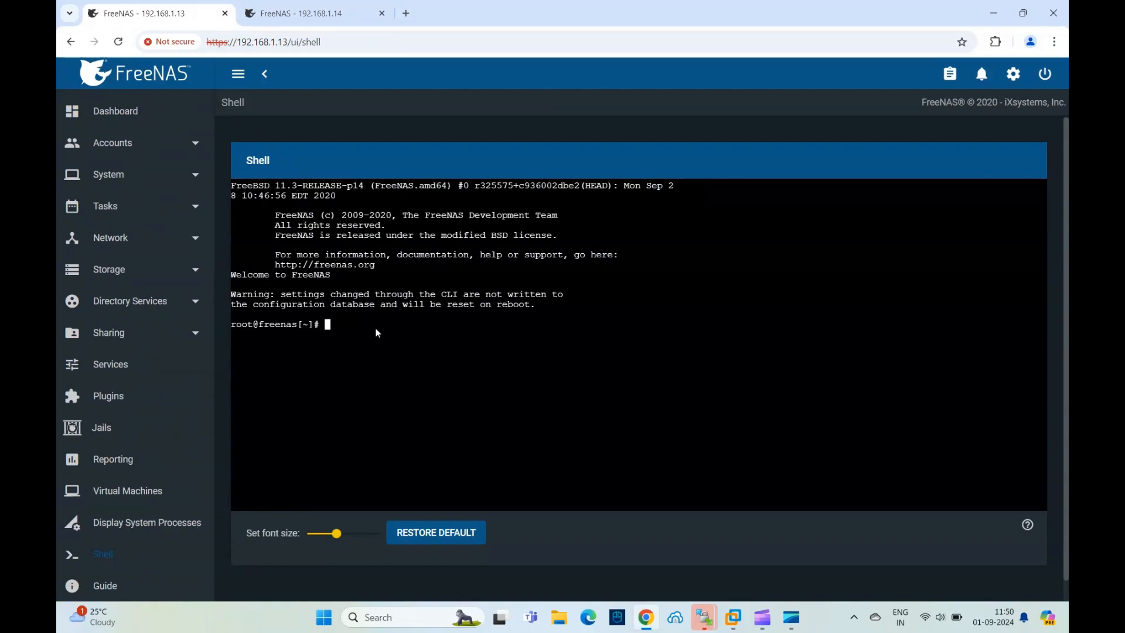
Step: List the contents of /mnt in the FreeNAS shell with ls /mnt
type("ls /m")
key("Tab")
type("nt/")
key("BackSpace")
key("Return")
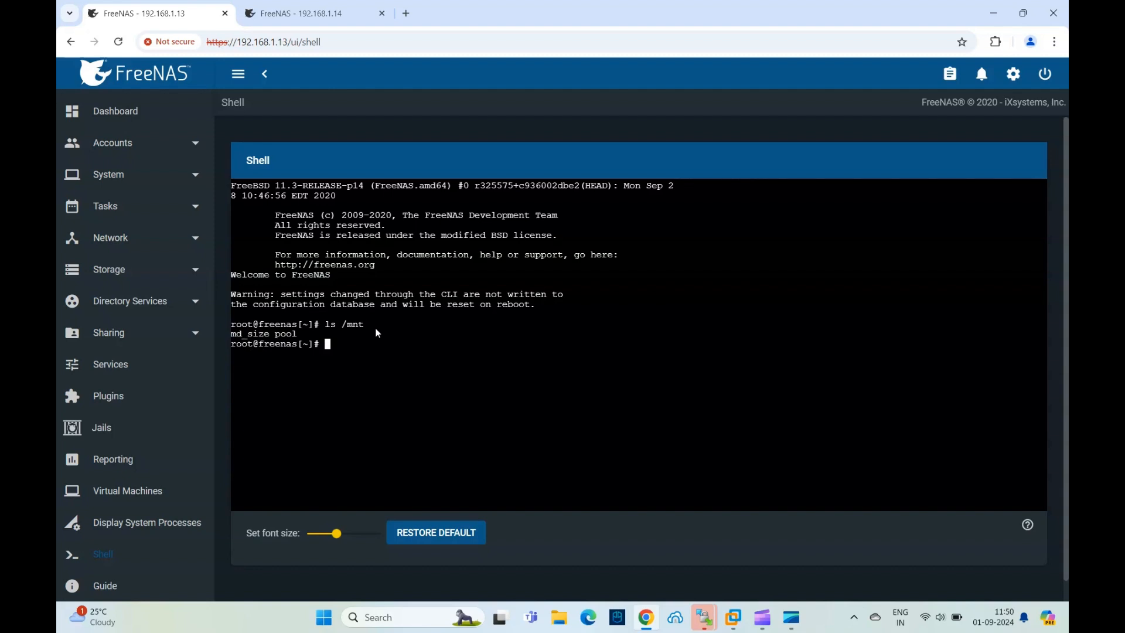
Step: Create folder1 and folder2 under /mnt/pool with mkdir
type("mkdir /mnt/pool/folder1")
key("Return")
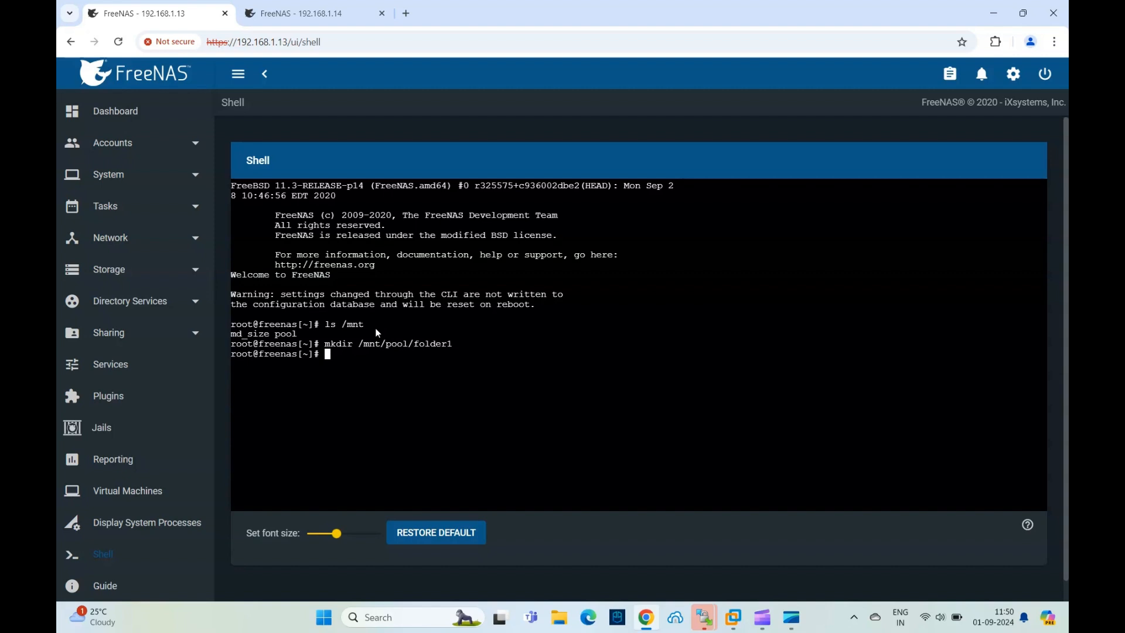
key("Up")
key("BackSpace")
type("2")
key("Return")
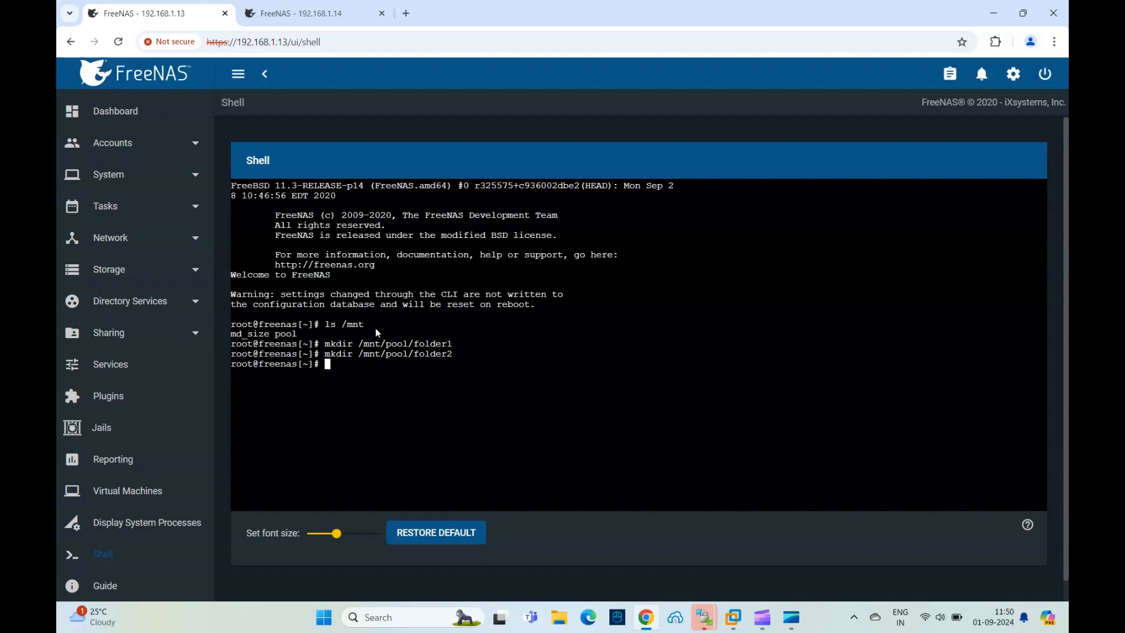
Step: Refresh the /mnt/pool listing in WinSCP and upload CoreSecurityConcepts.png into folder1
mouse_move(704, 617)
left_click(640, 498)
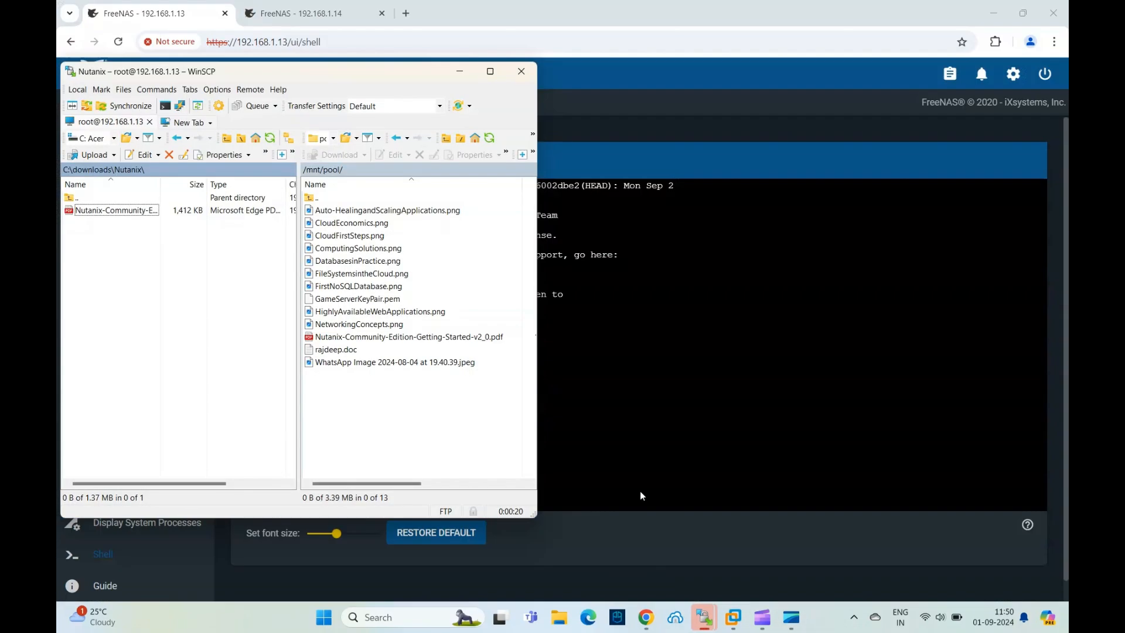
left_click(487, 141)
double_click(317, 210)
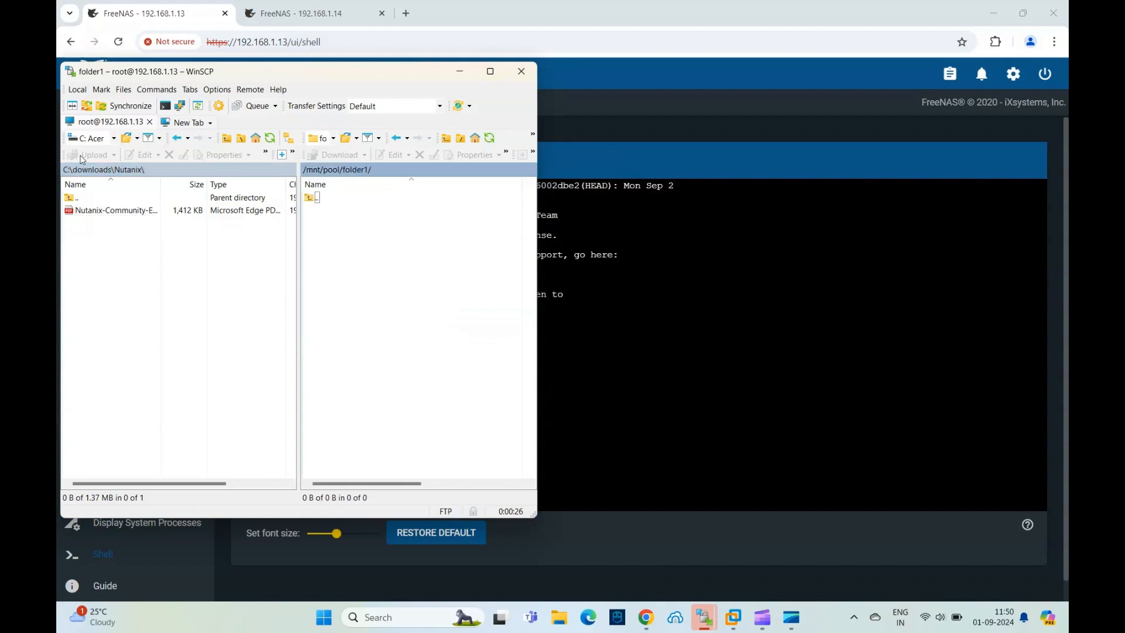
left_click(94, 171)
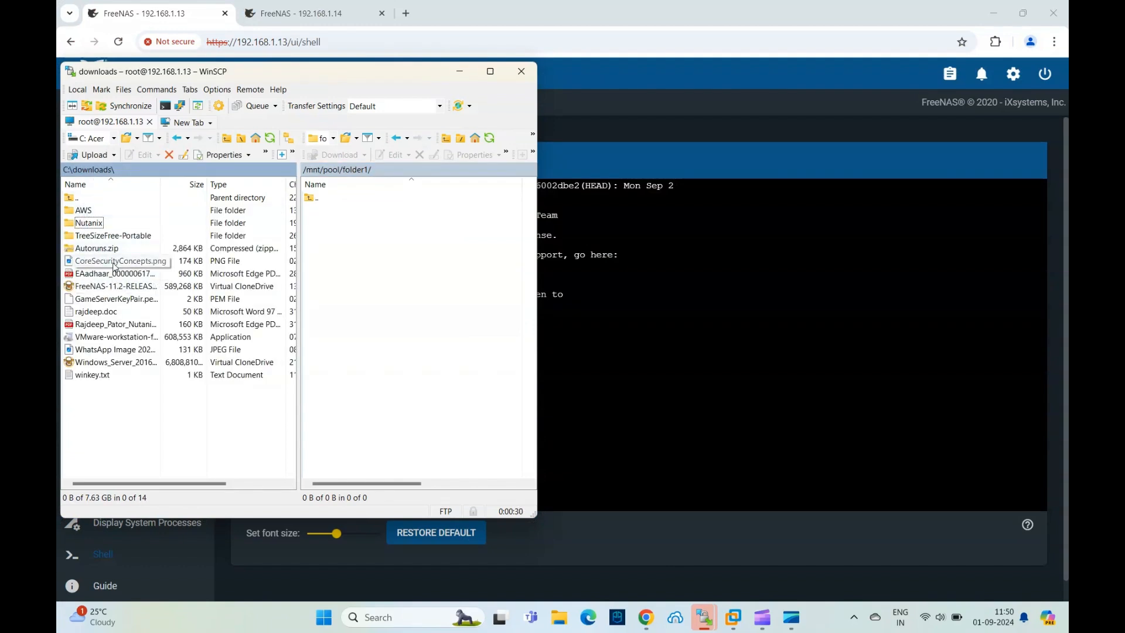
left_click_drag(113, 266, 344, 298)
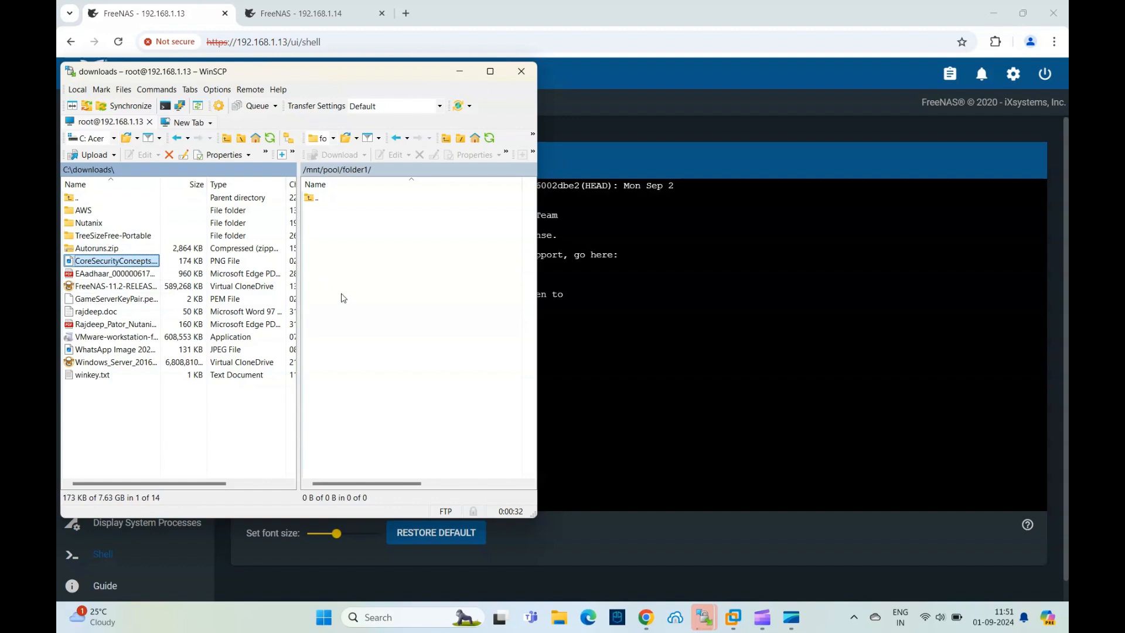
Step: Upload winkey.txt and Newtonsoft.Json.xml from local folders into /mnt/pool/folder2
left_click(337, 173)
double_click(328, 212)
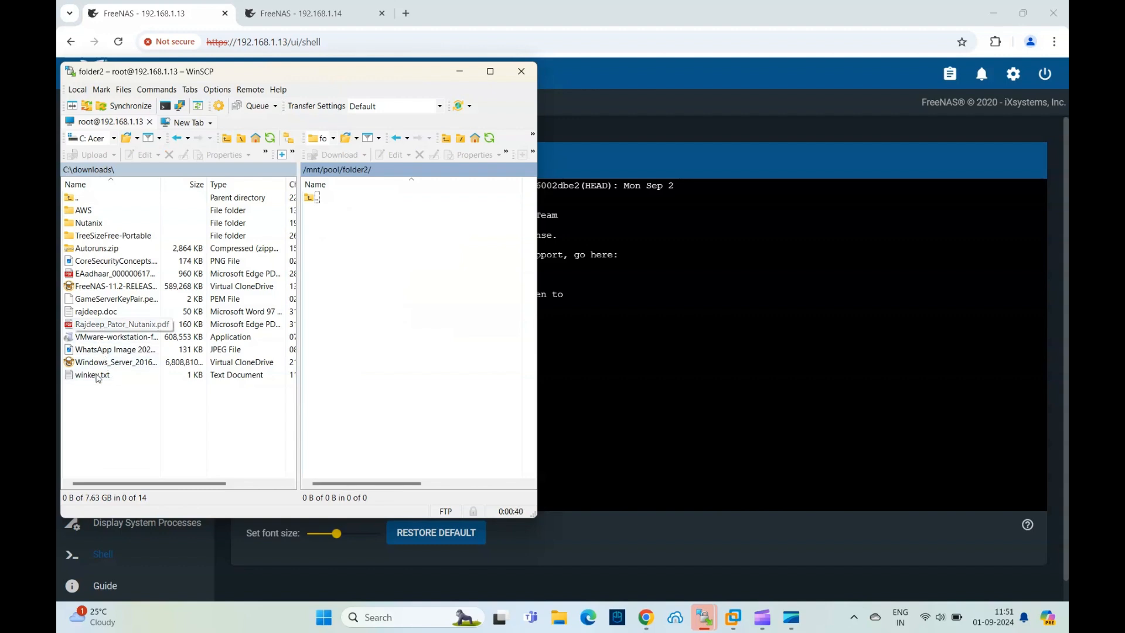
left_click_drag(93, 378, 367, 316)
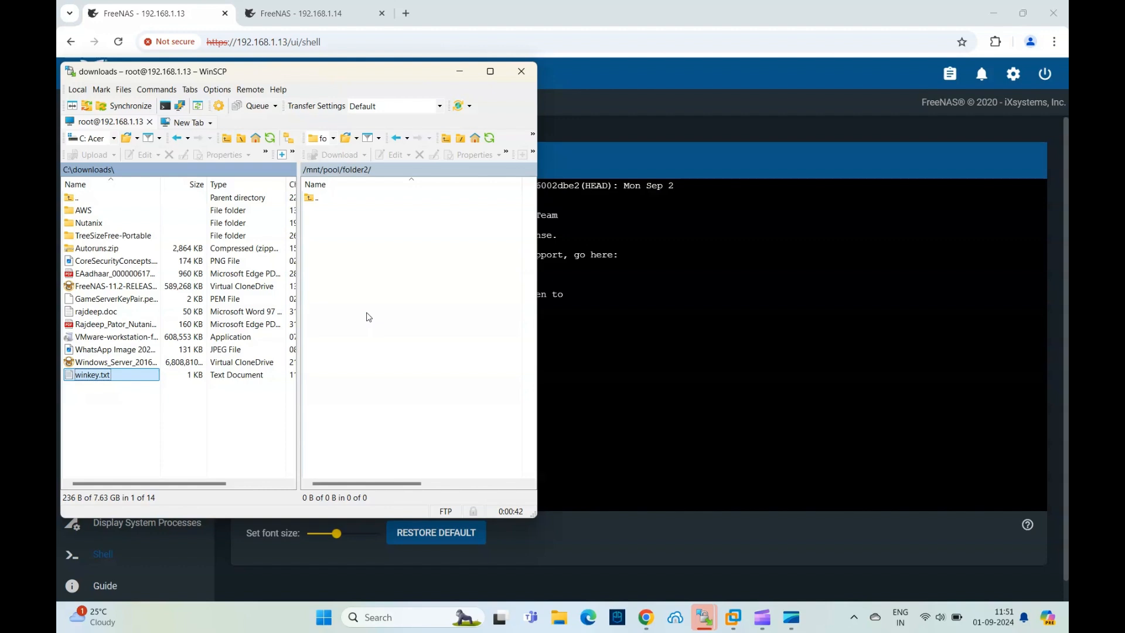
double_click(82, 172)
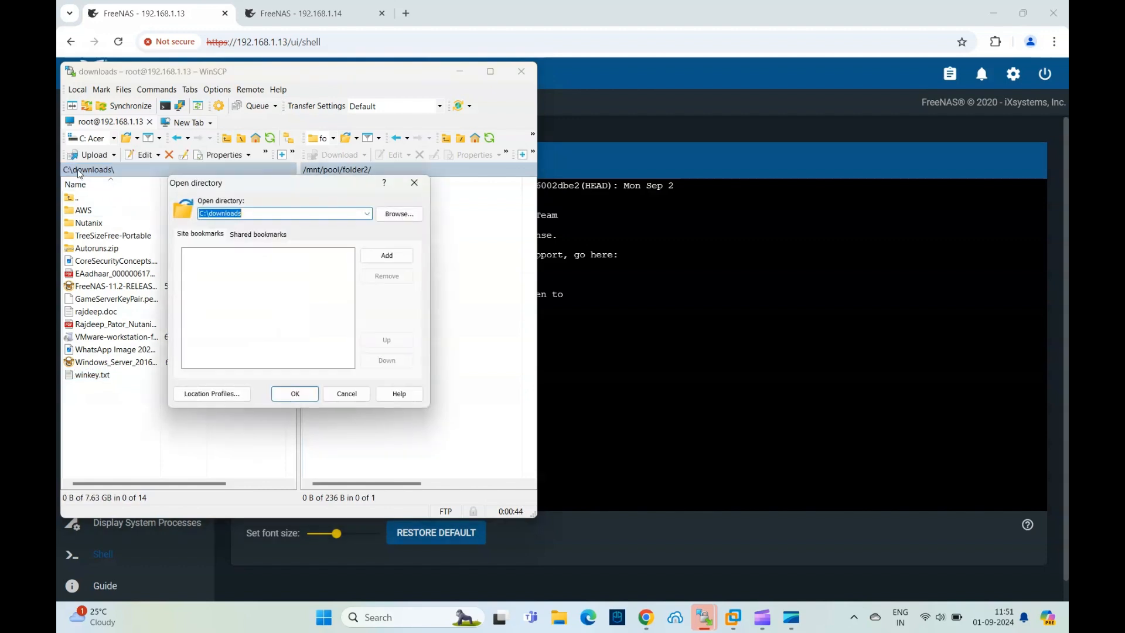
left_click(350, 394)
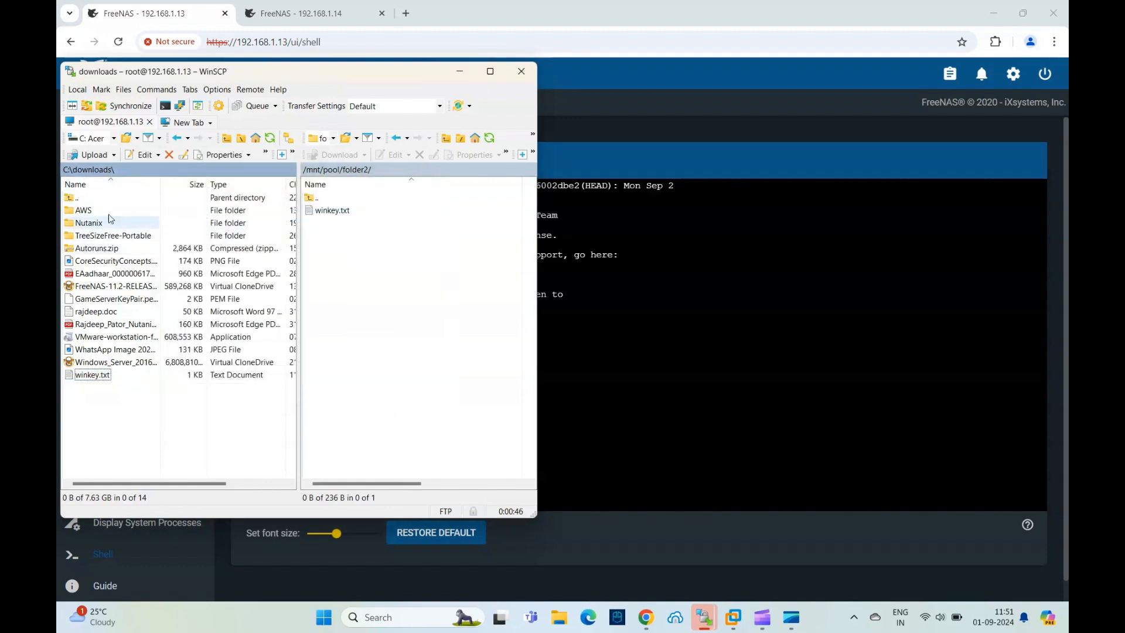
left_click(67, 171)
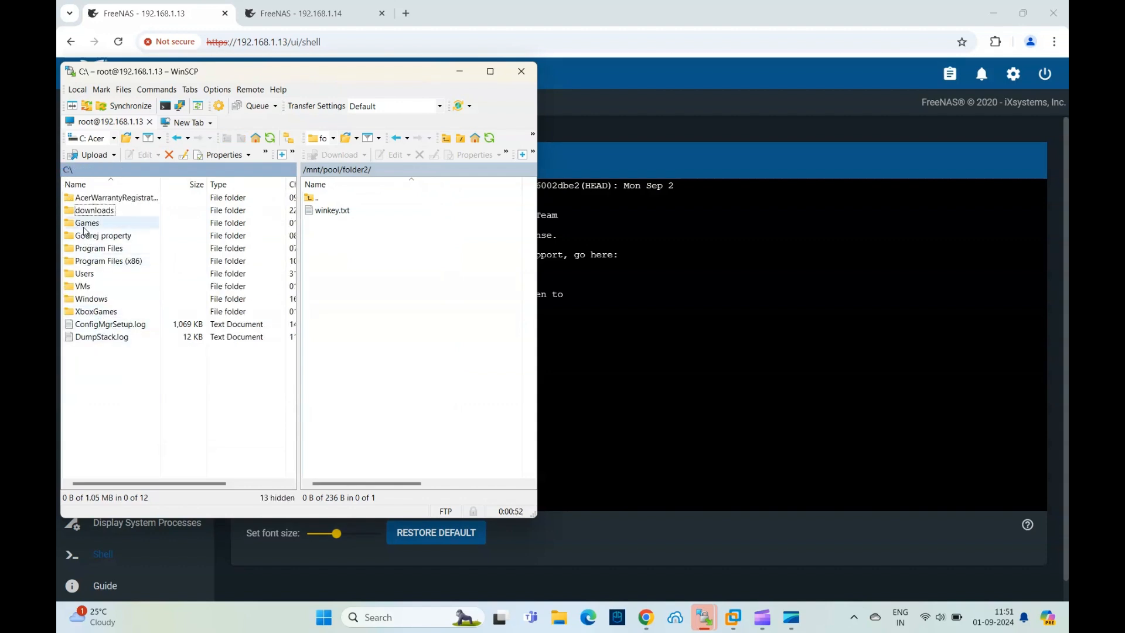
double_click(93, 198)
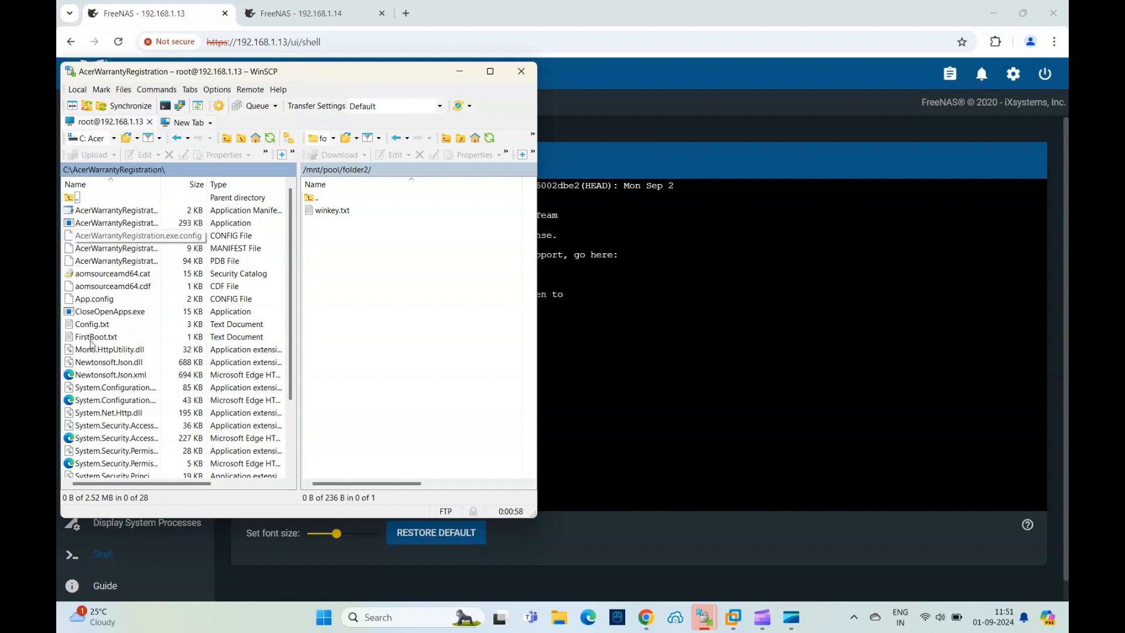
left_click_drag(102, 375, 359, 345)
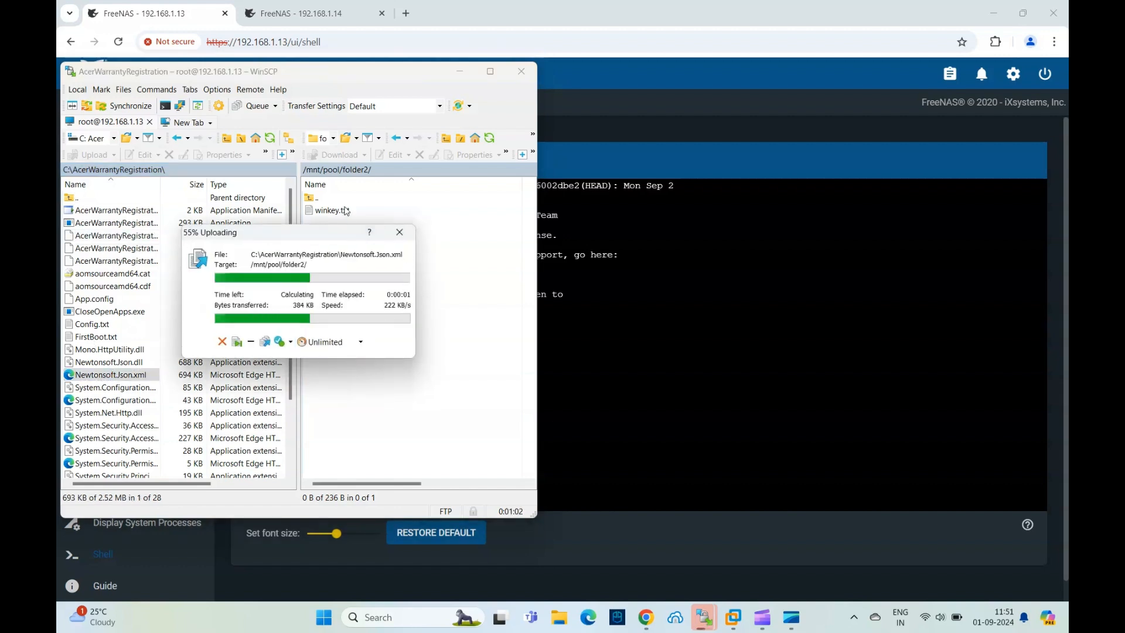
Step: Upload System.Security.Principal.Windows.xml into folder1, then return to the /mnt/pool listing
left_click(332, 172)
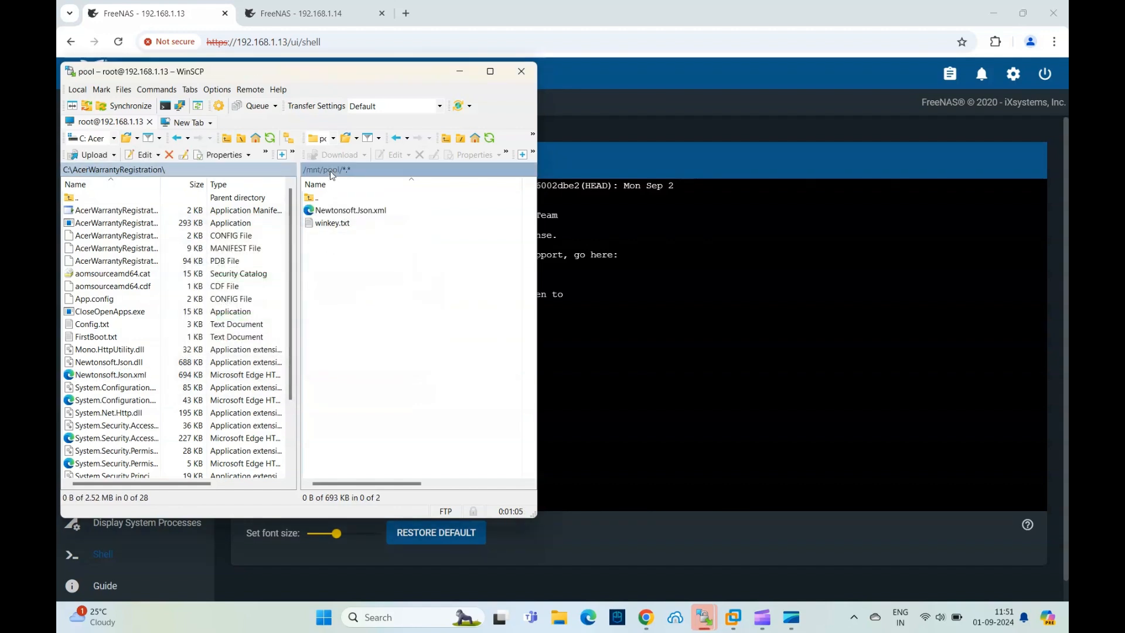
double_click(327, 211)
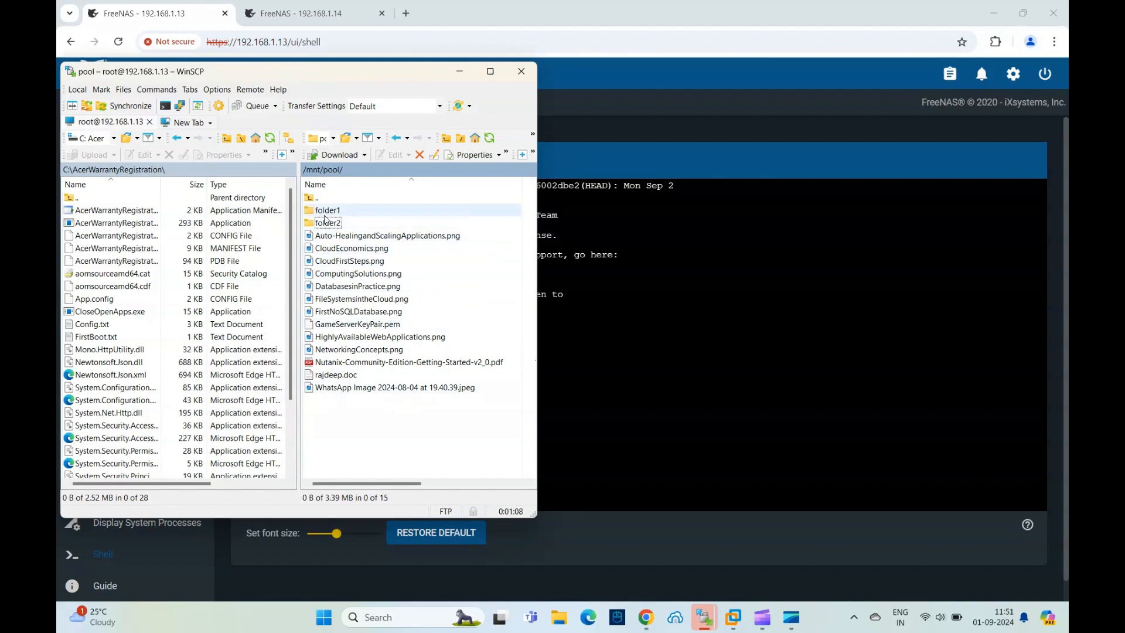
scroll(83, 341, "down", 3)
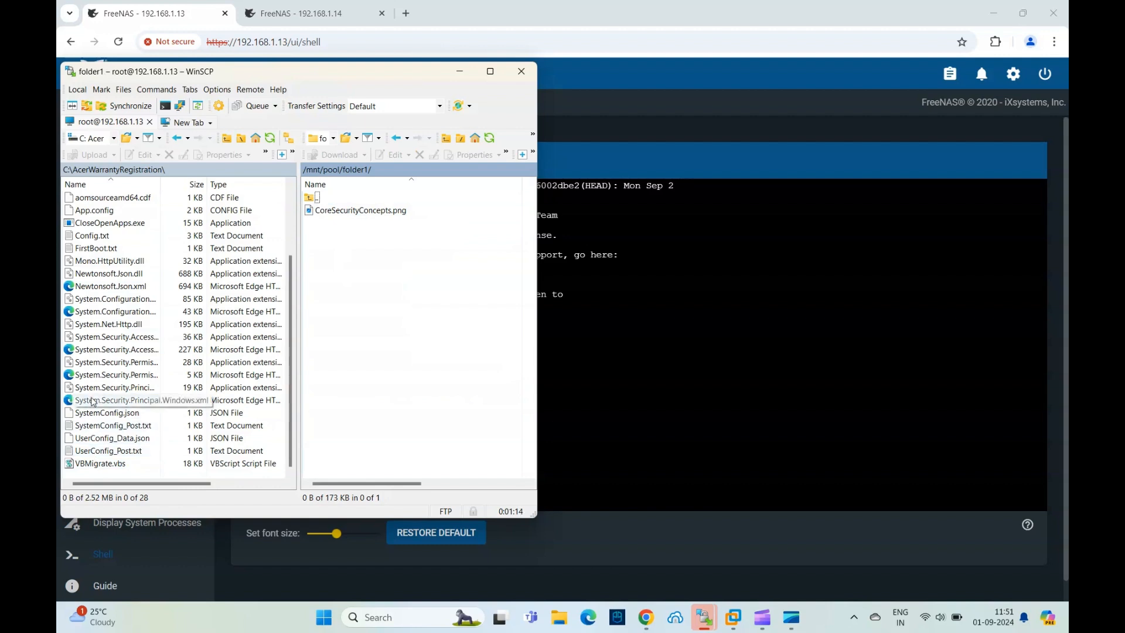
left_click_drag(92, 402, 392, 366)
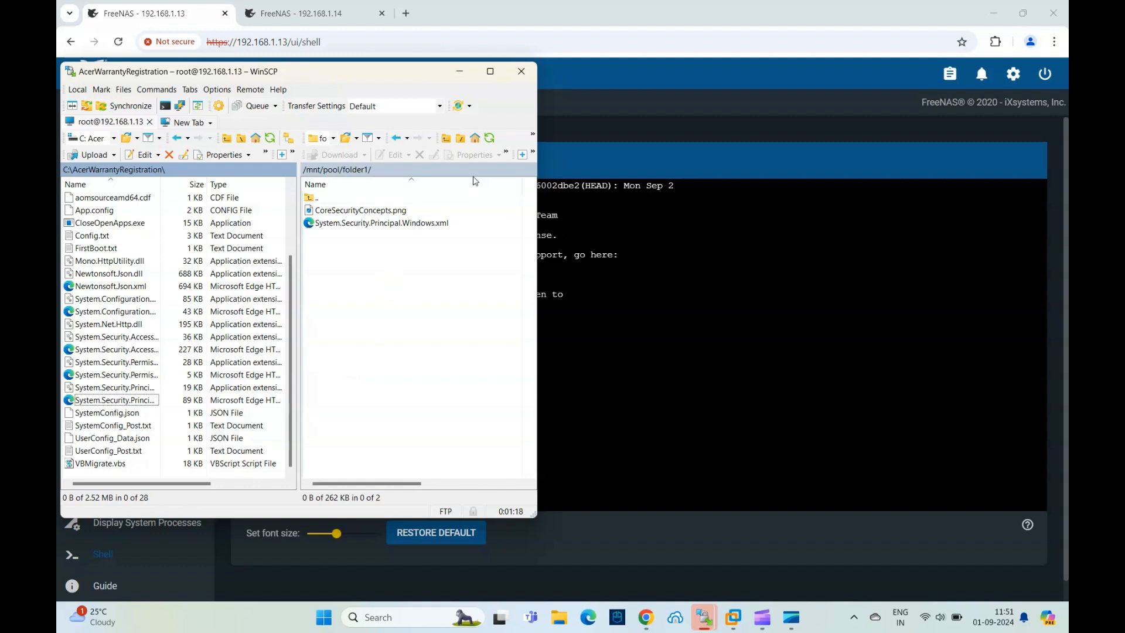
double_click(320, 198)
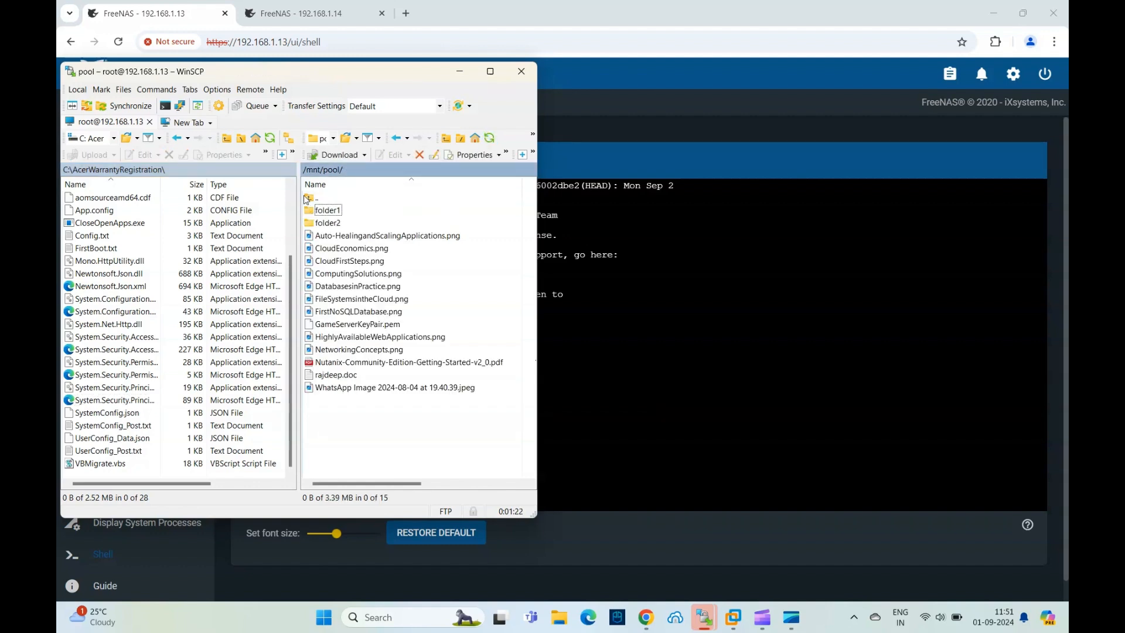
double_click(308, 198)
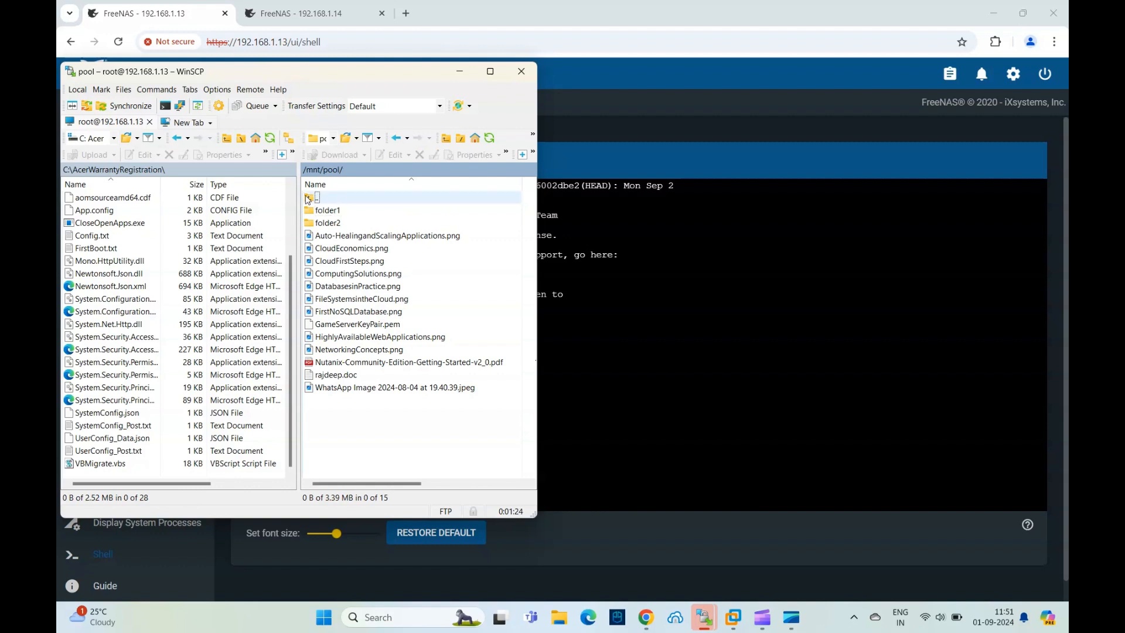
double_click(315, 209)
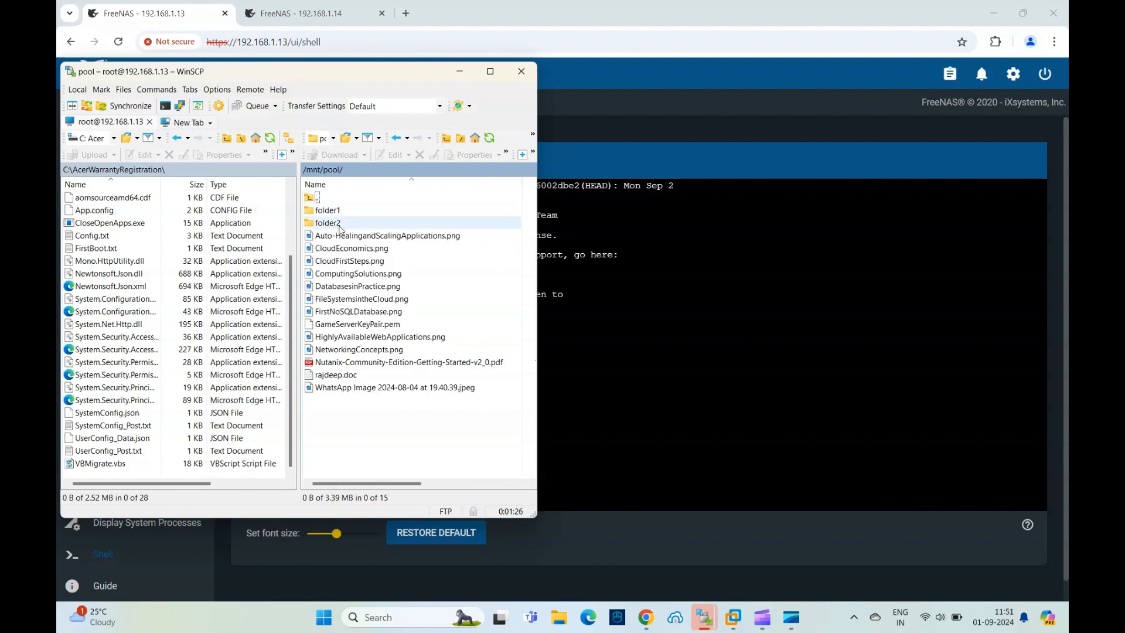
Step: Open the pool periodic snapshot task's edit form under Tasks and cancel without changes
left_click(460, 71)
scroll(164, 338, "up", 2)
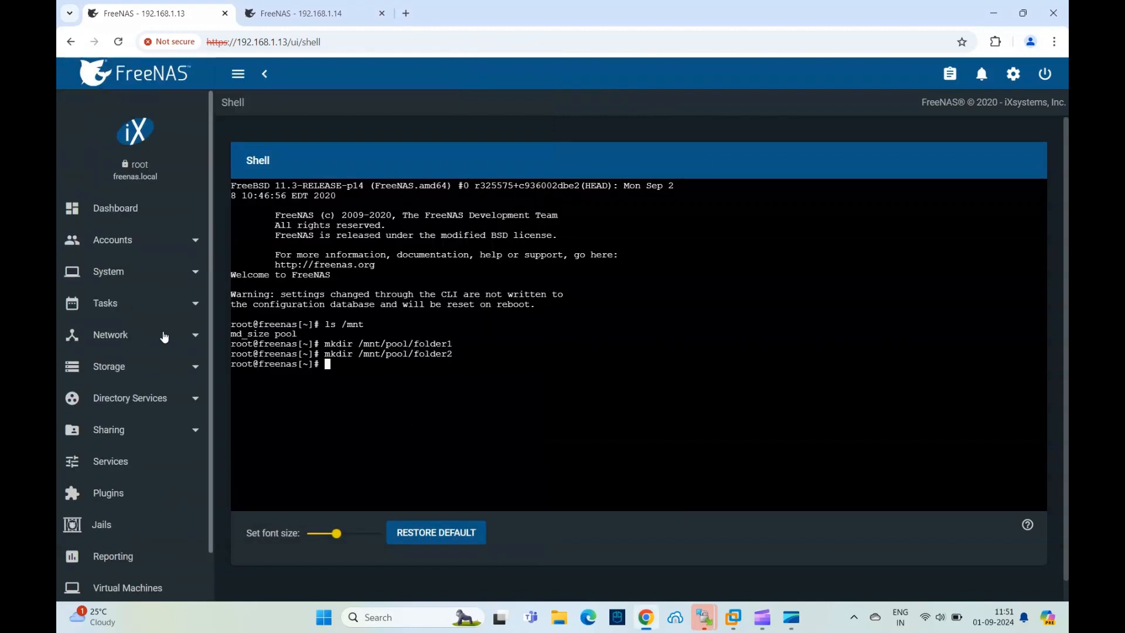
left_click(123, 307)
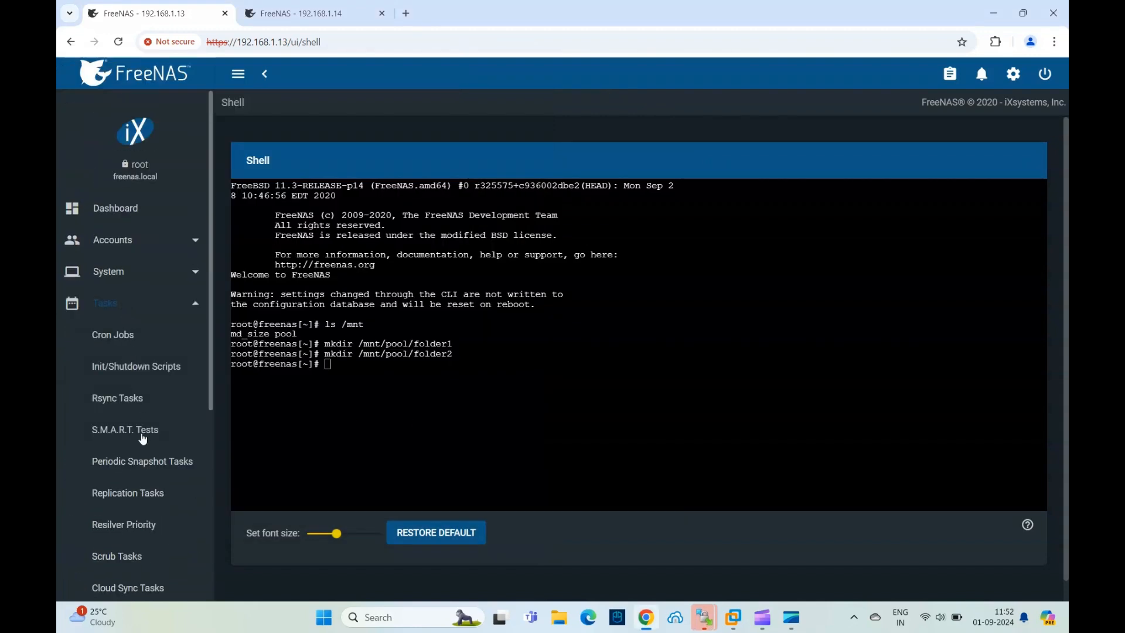
left_click(143, 463)
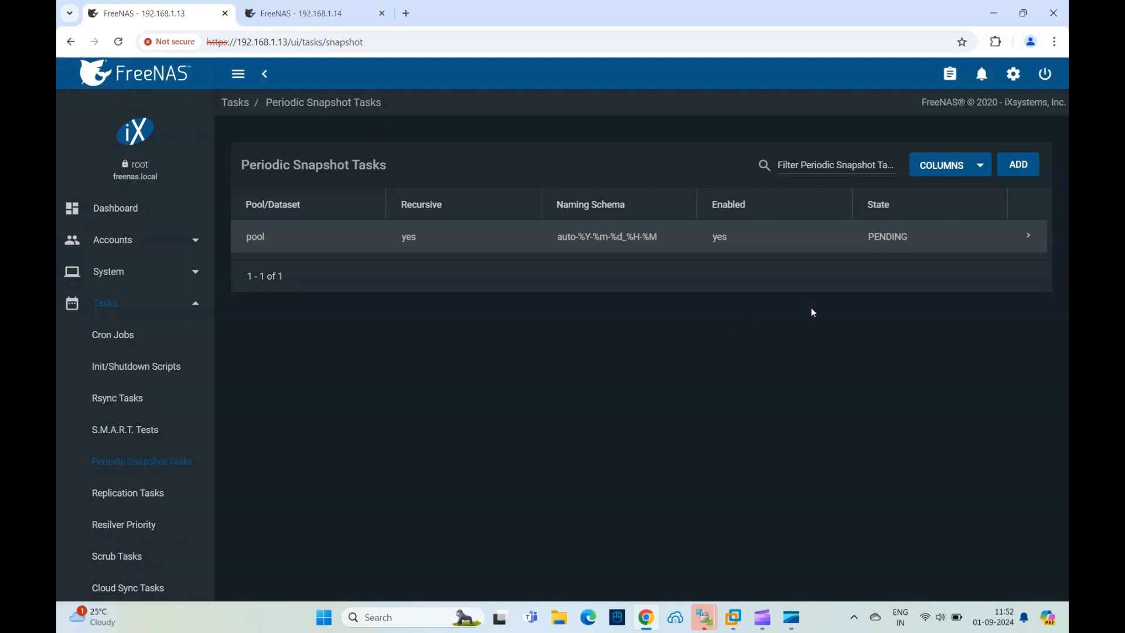
left_click(1027, 235)
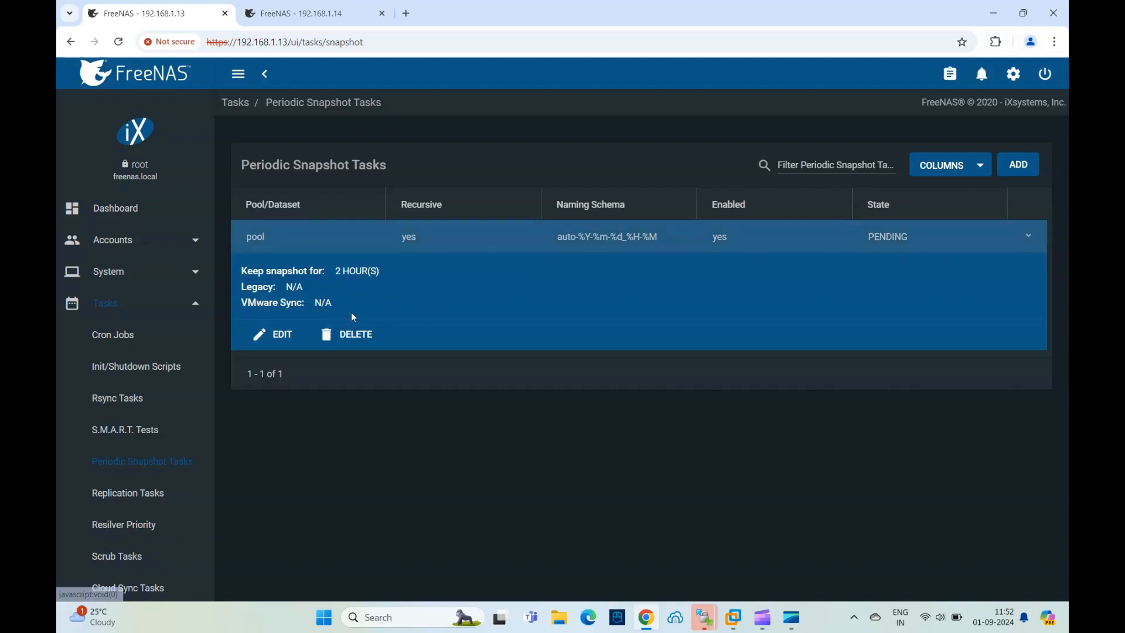
left_click(293, 333)
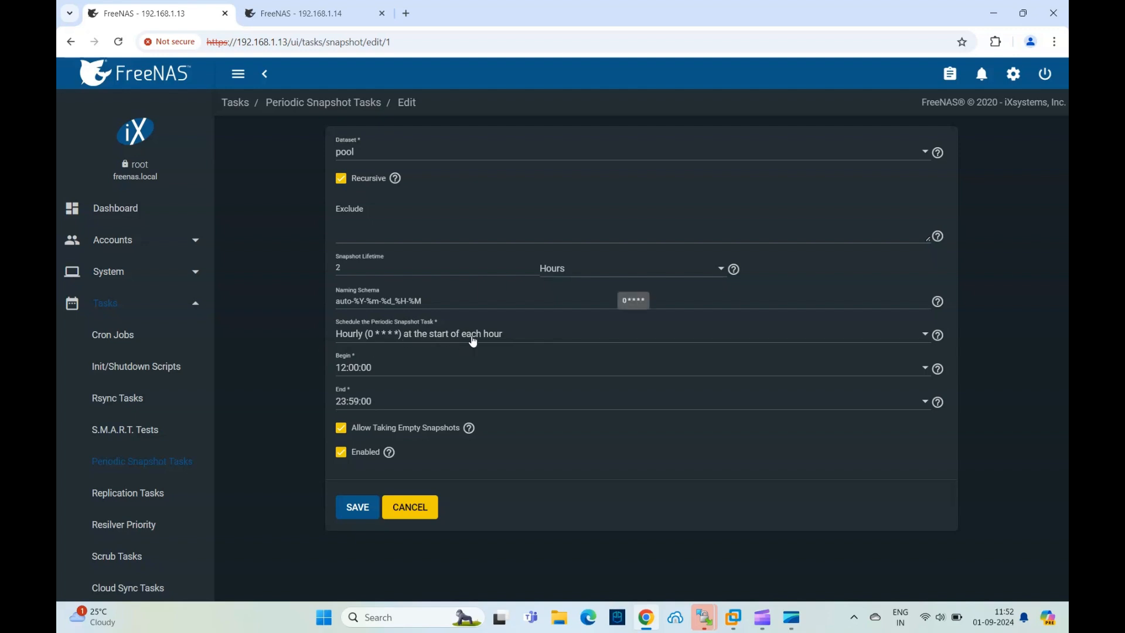
left_click(416, 508)
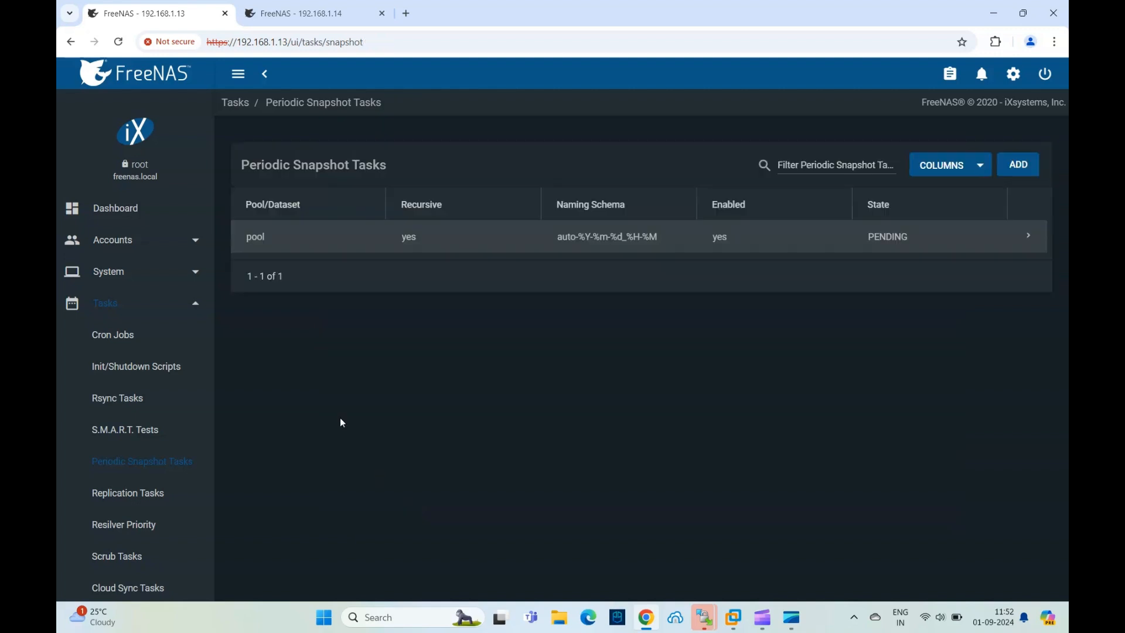
Step: Open the pool - pooldr replication task for editing and scroll through its settings
left_click(150, 493)
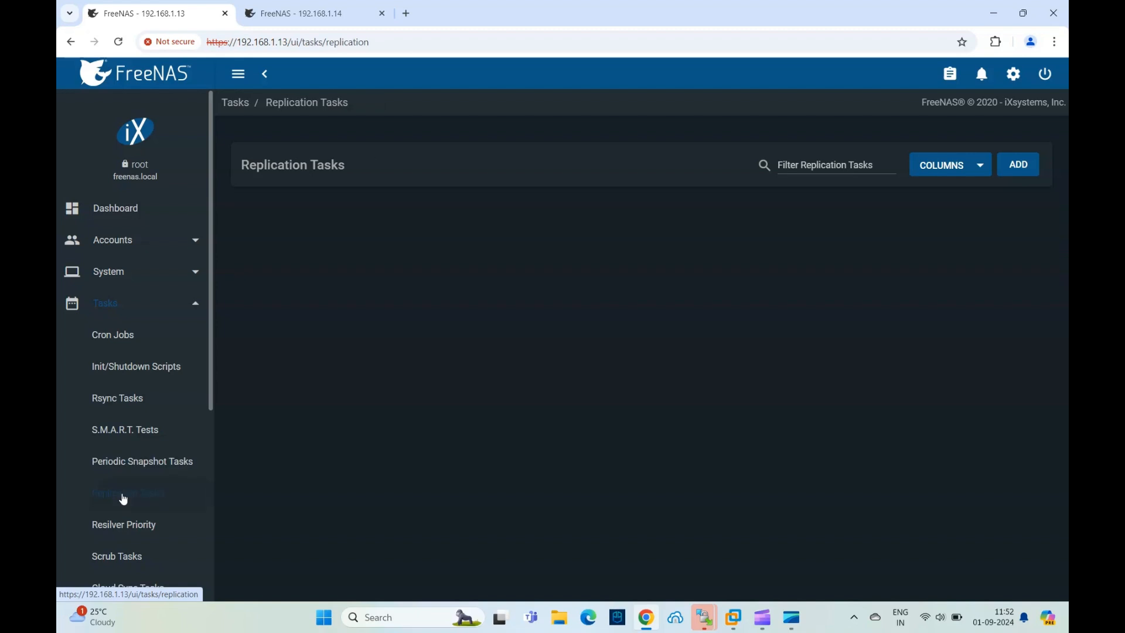
left_click(1030, 238)
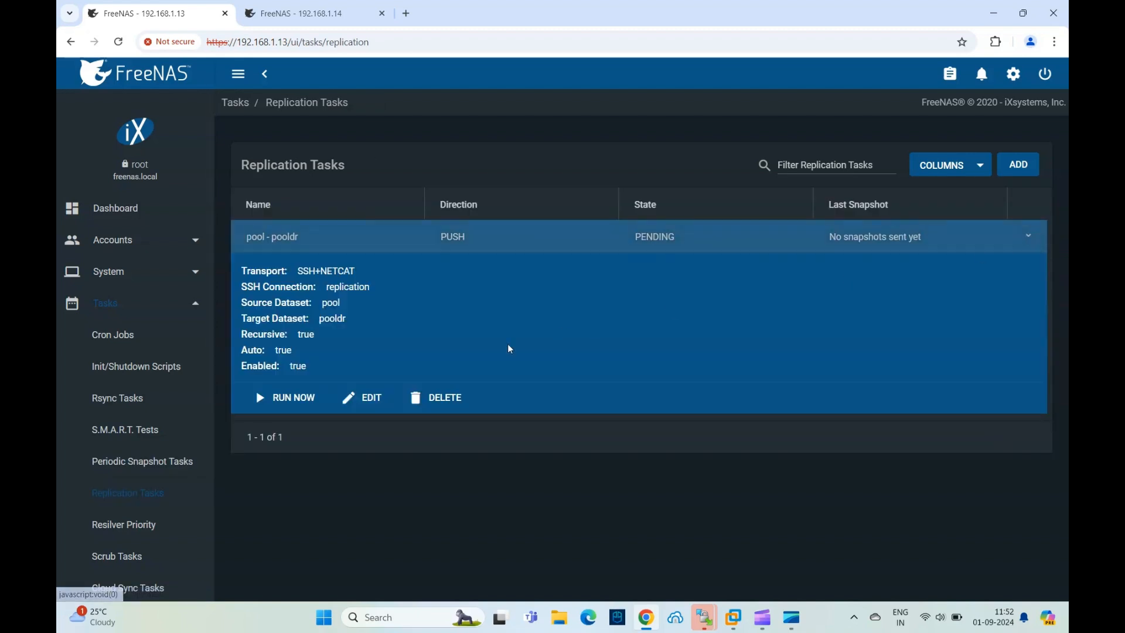
left_click(364, 404)
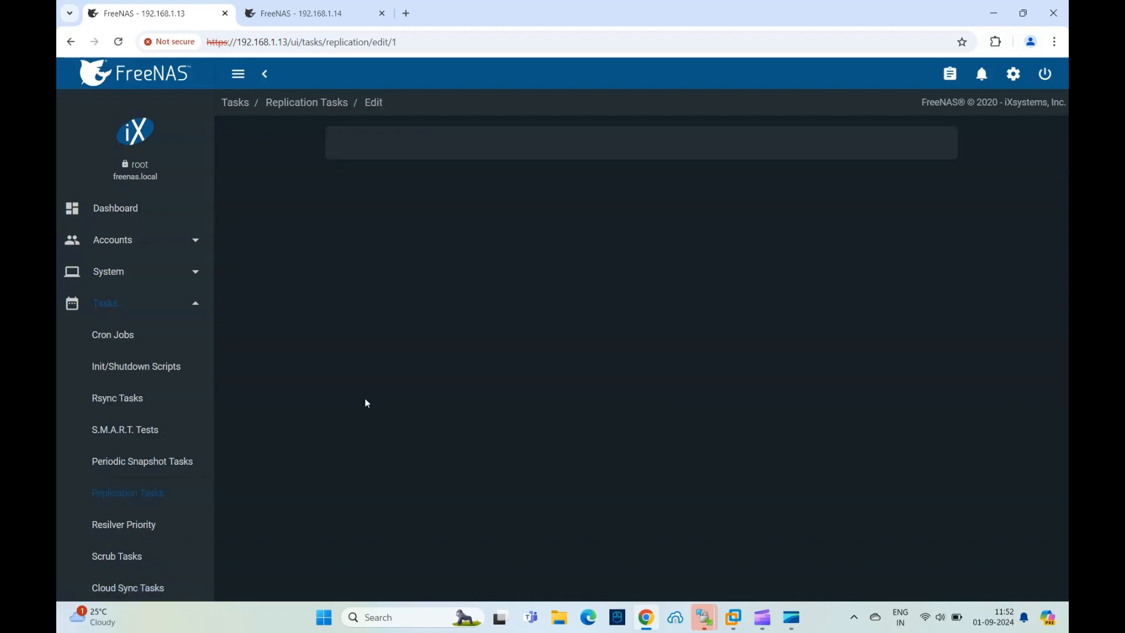
scroll(474, 400, "down", 5)
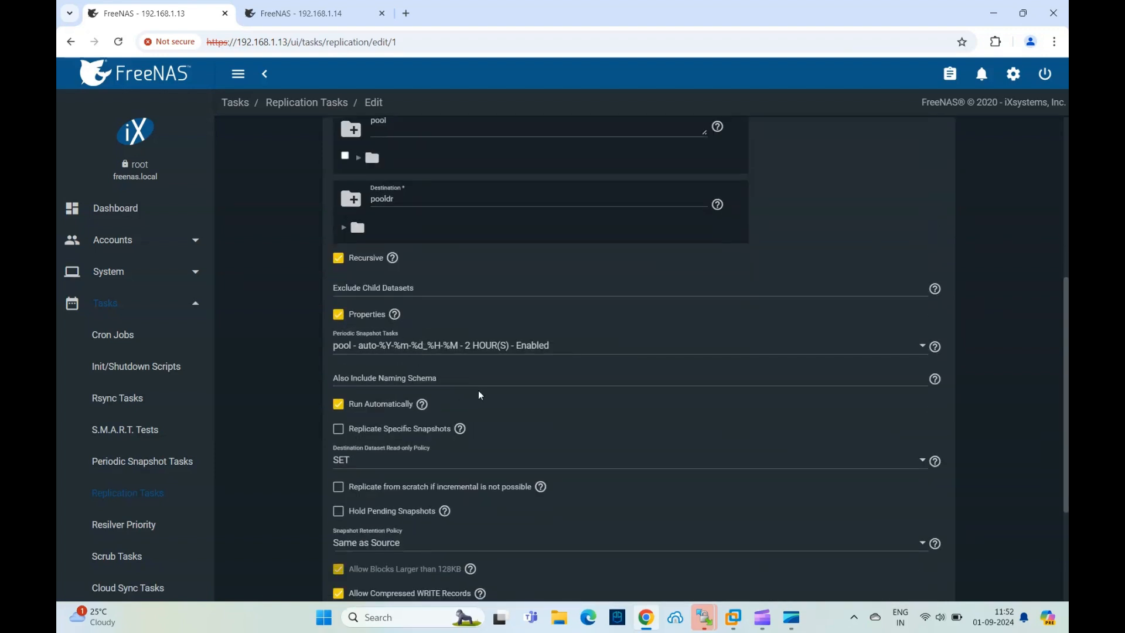
scroll(361, 343, "down", 2)
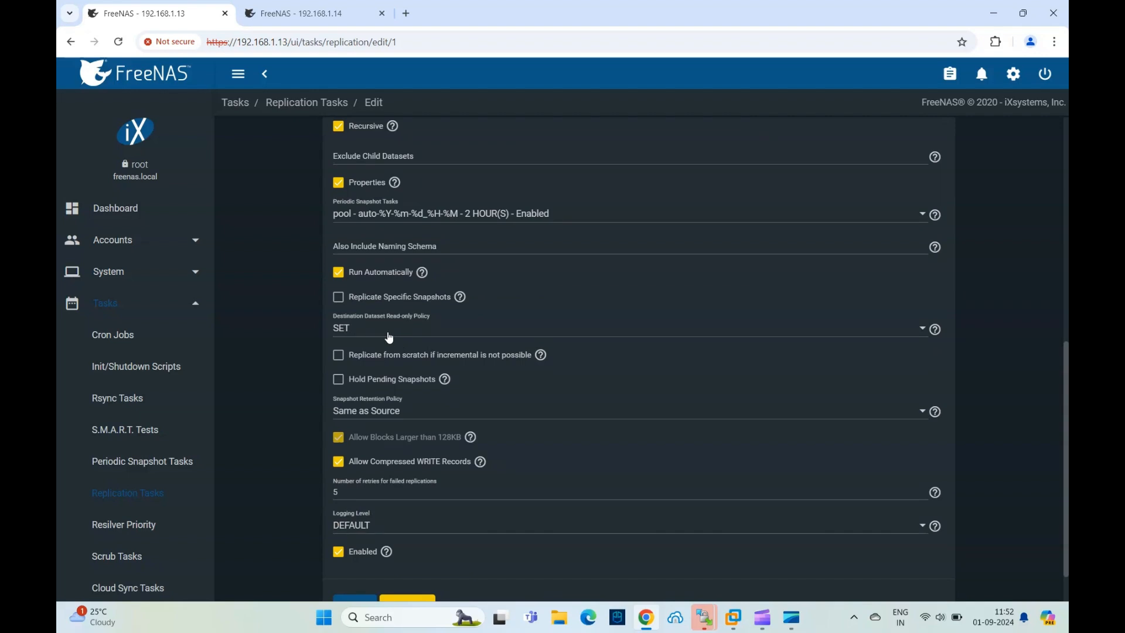
scroll(389, 338, "up", 3)
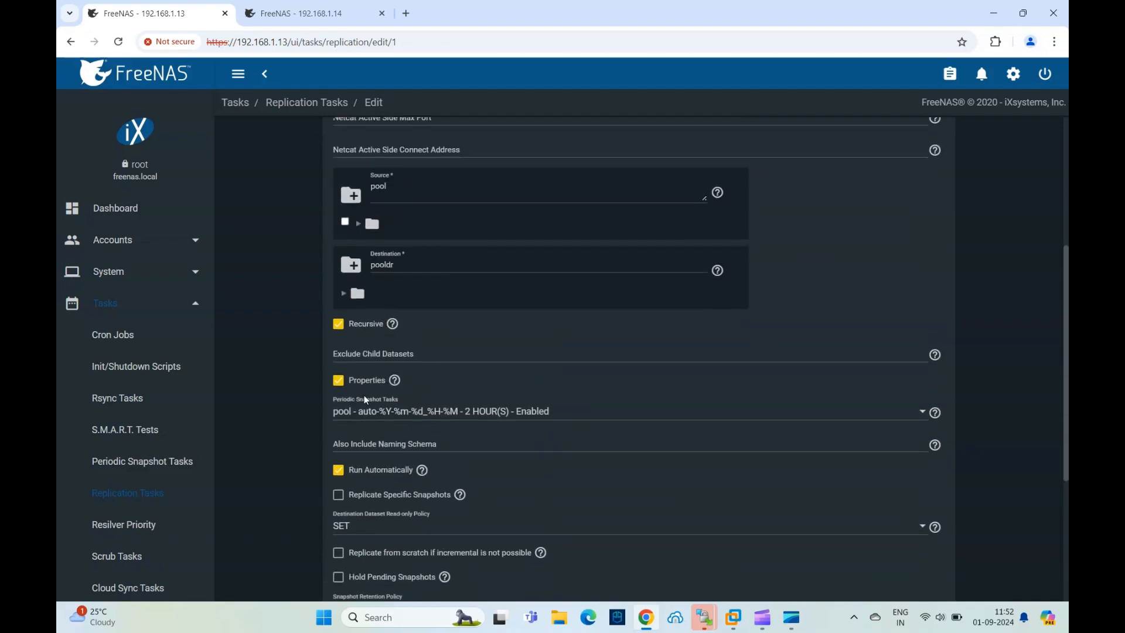
scroll(433, 440, "down", 2)
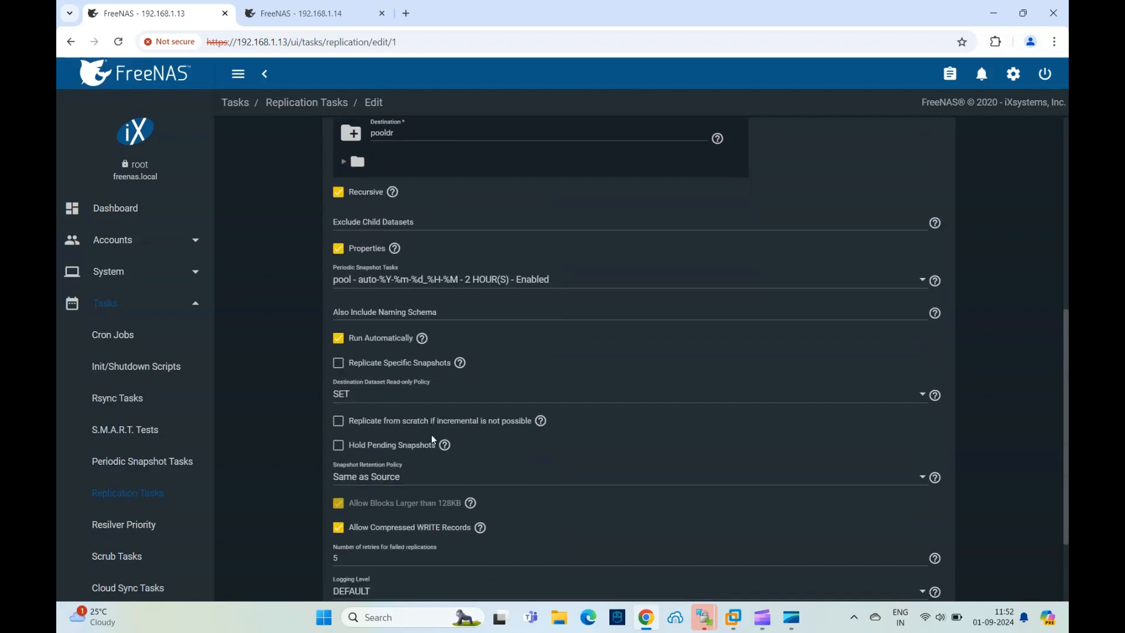
scroll(434, 436, "down", 2)
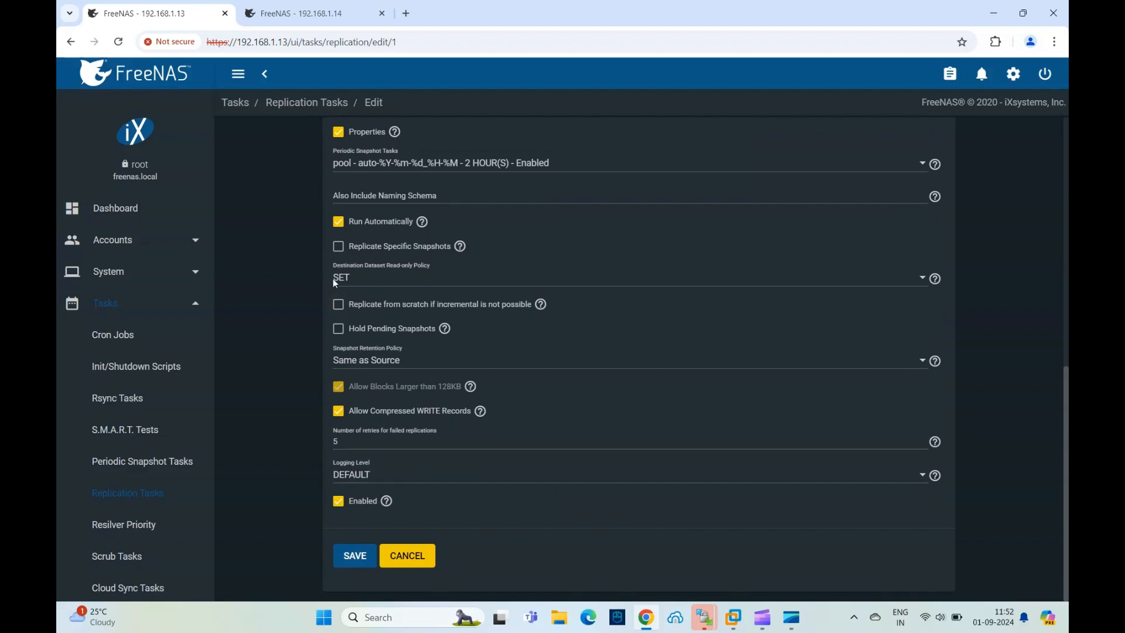
Step: Leave specific-snapshot replication off, keep retention Same as Source, and cancel the form
left_click(339, 247)
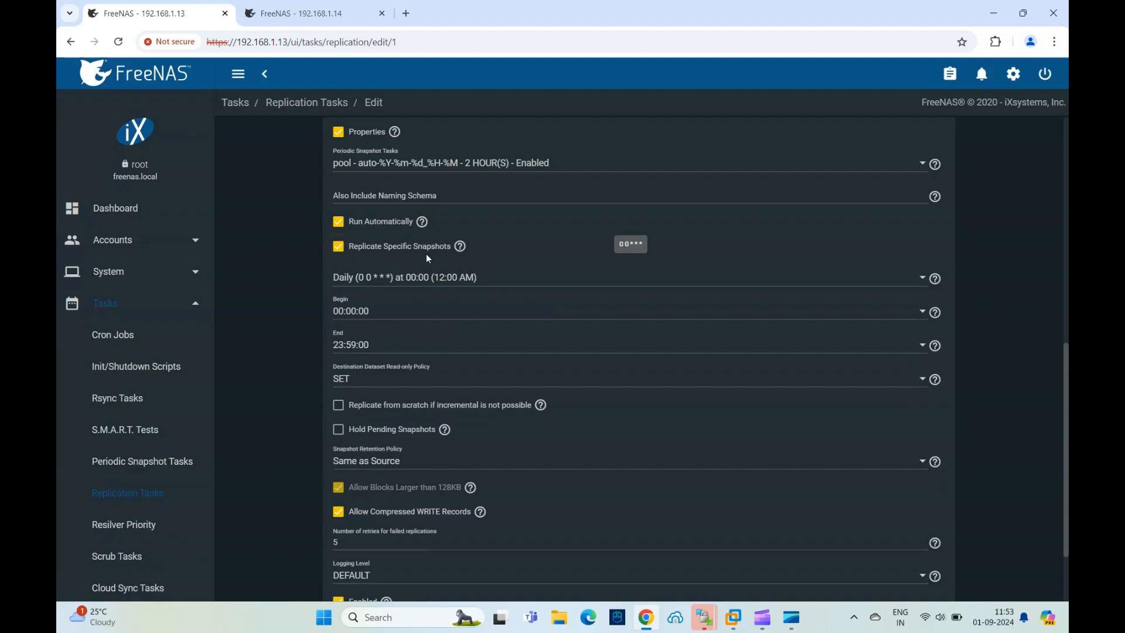
left_click(339, 247)
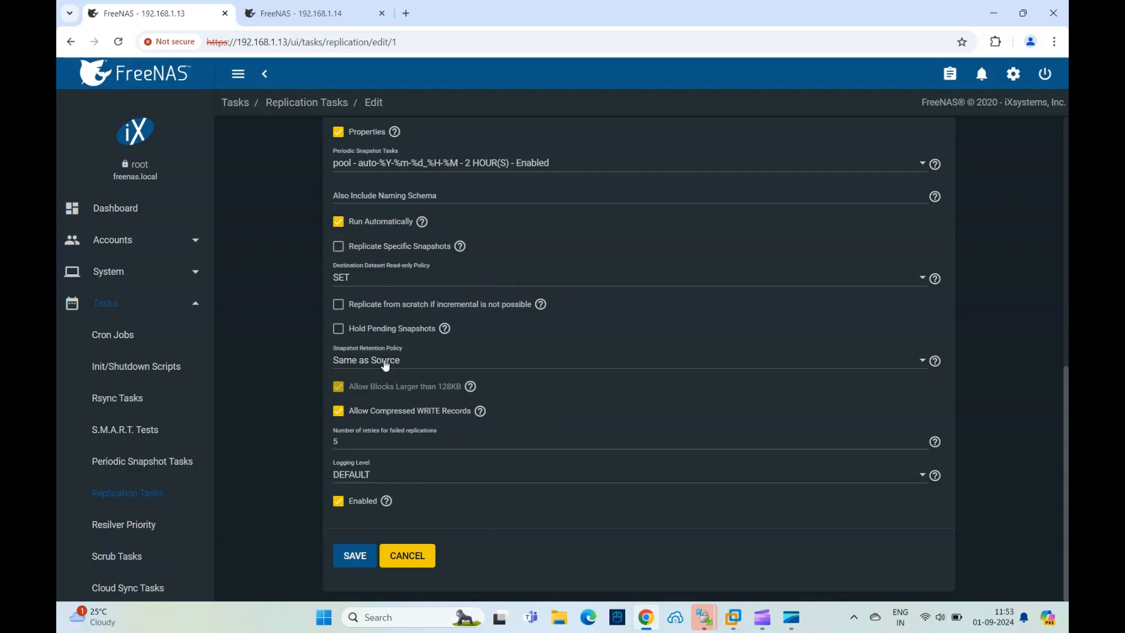
left_click(426, 366)
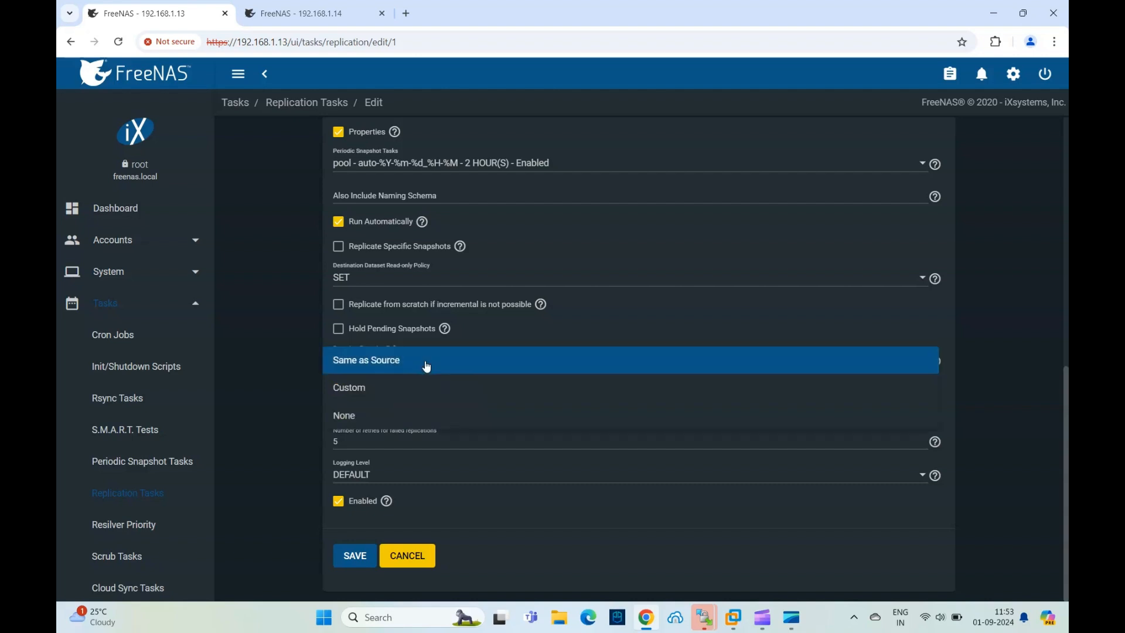
left_click(426, 366)
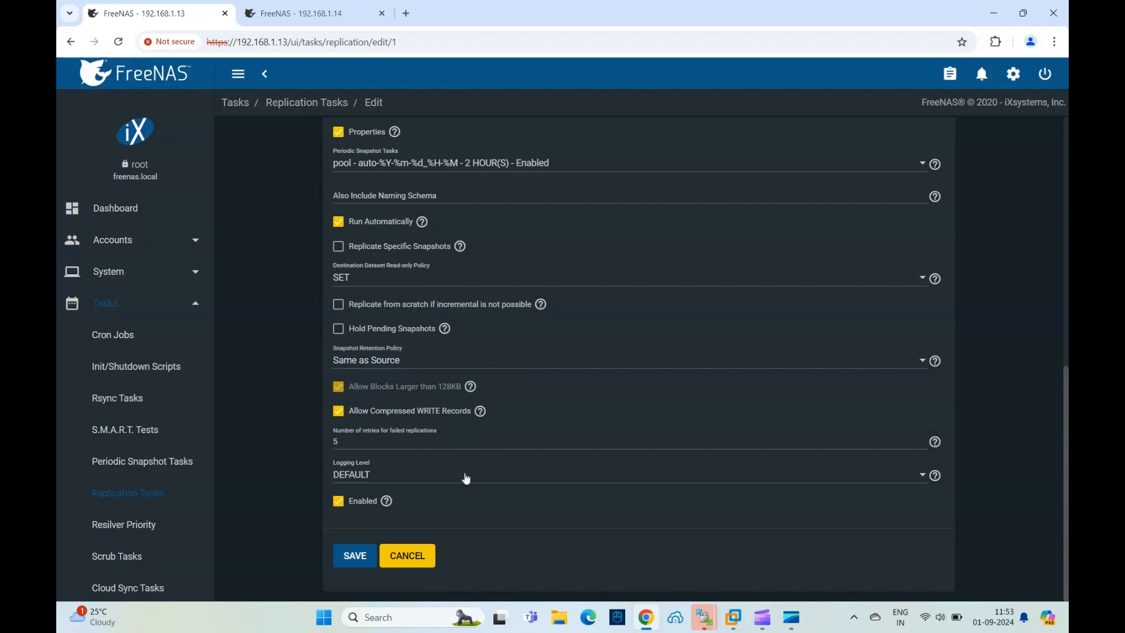
left_click(394, 558)
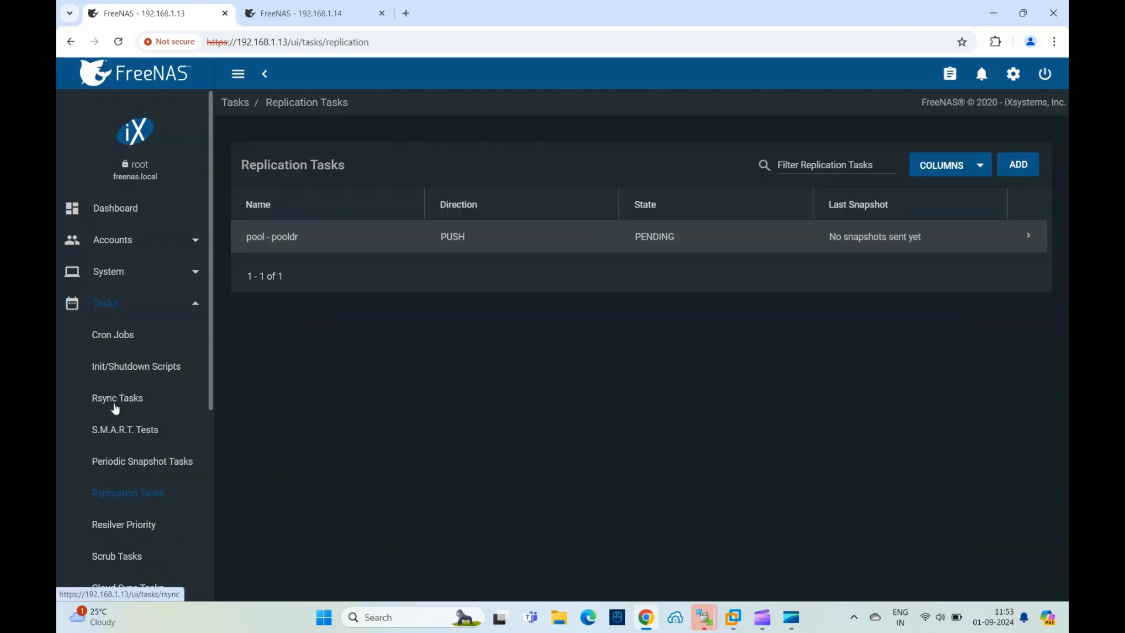
Step: Review the pool periodic snapshot task's settings and cancel without changes
left_click(123, 463)
left_click(1030, 238)
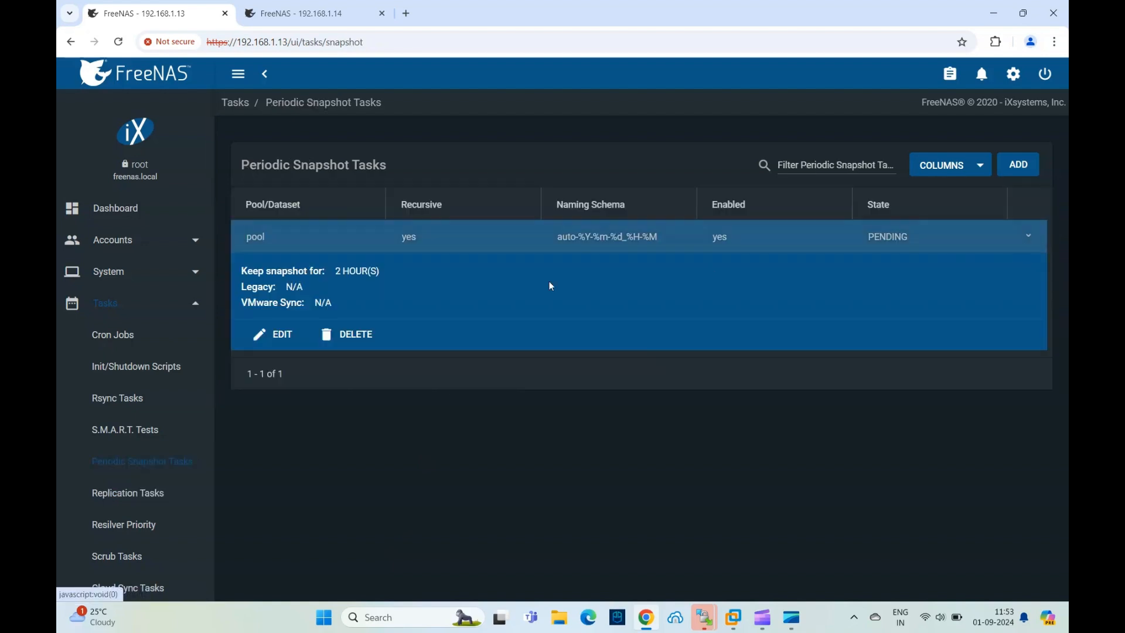
left_click(277, 334)
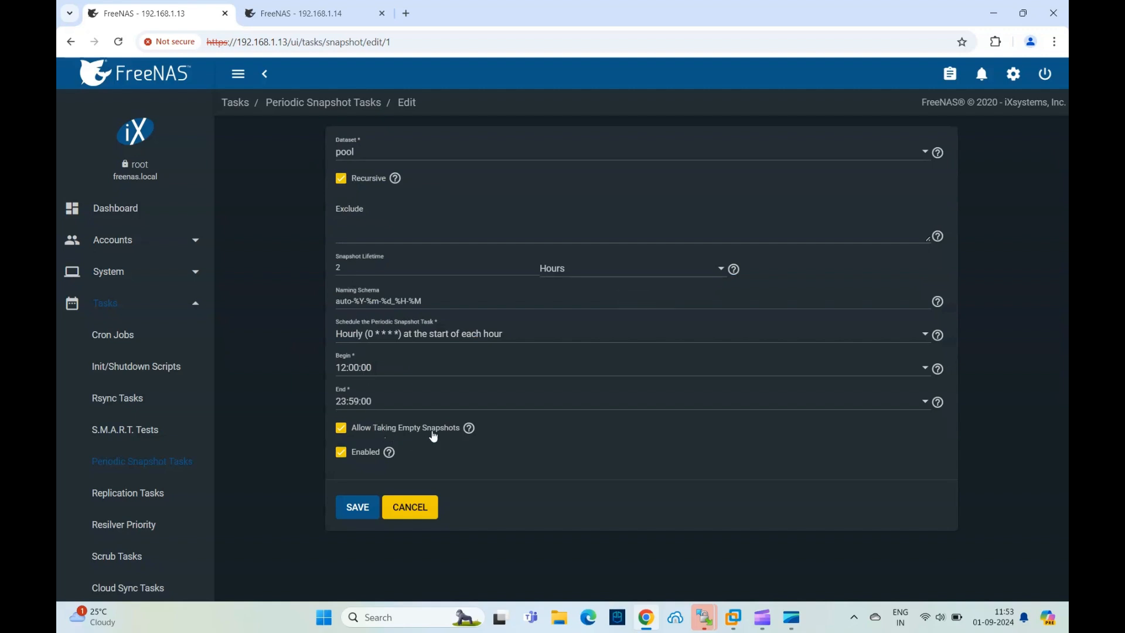
left_click(408, 507)
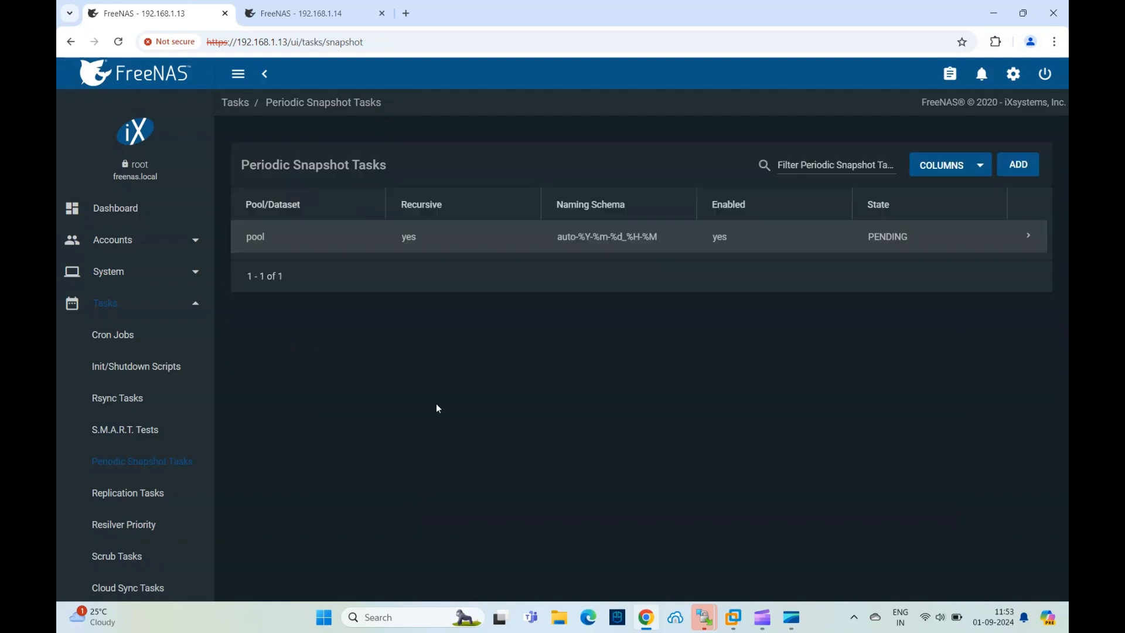
Step: On the 192.168.1.14 server, open Storage > Pools and inspect pooldr's usage
left_click(314, 14)
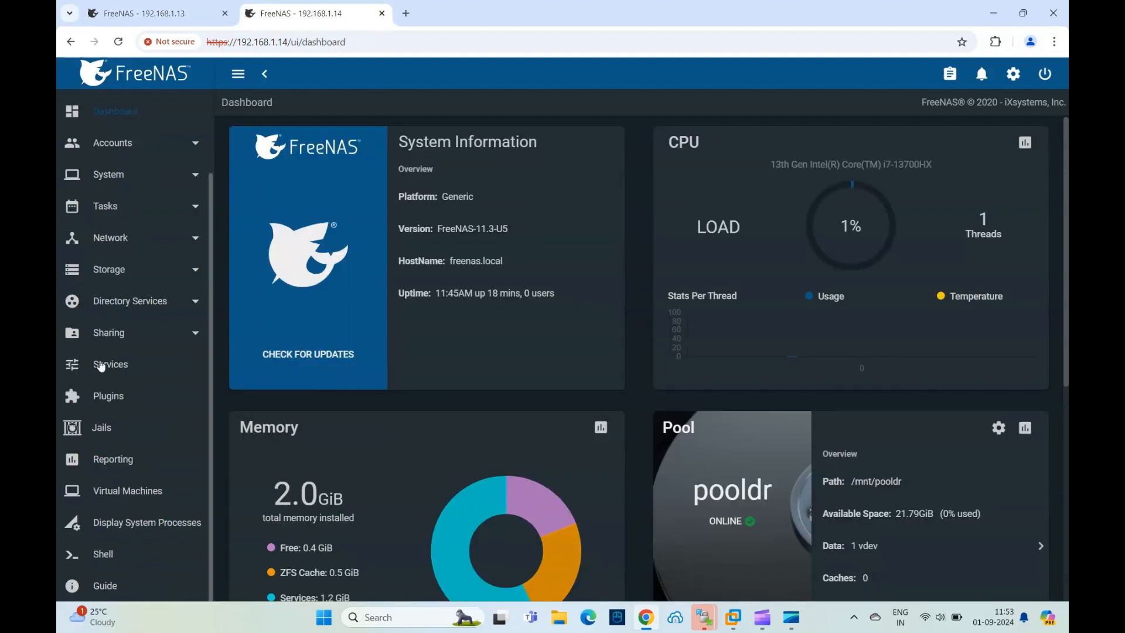
left_click(126, 272)
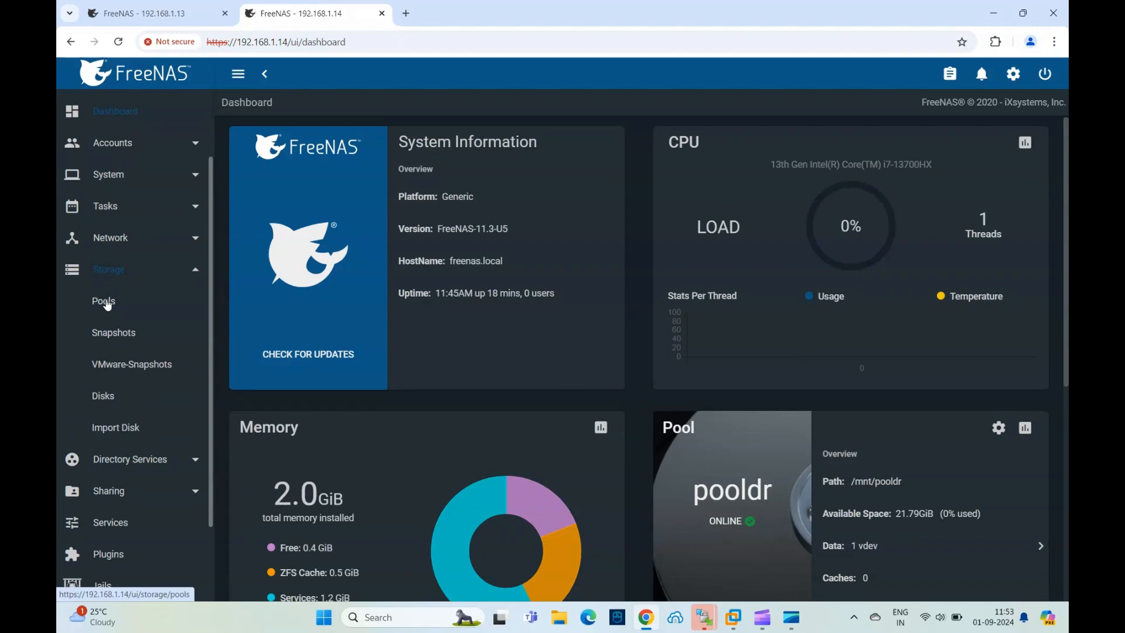
left_click(107, 300)
left_click(369, 287)
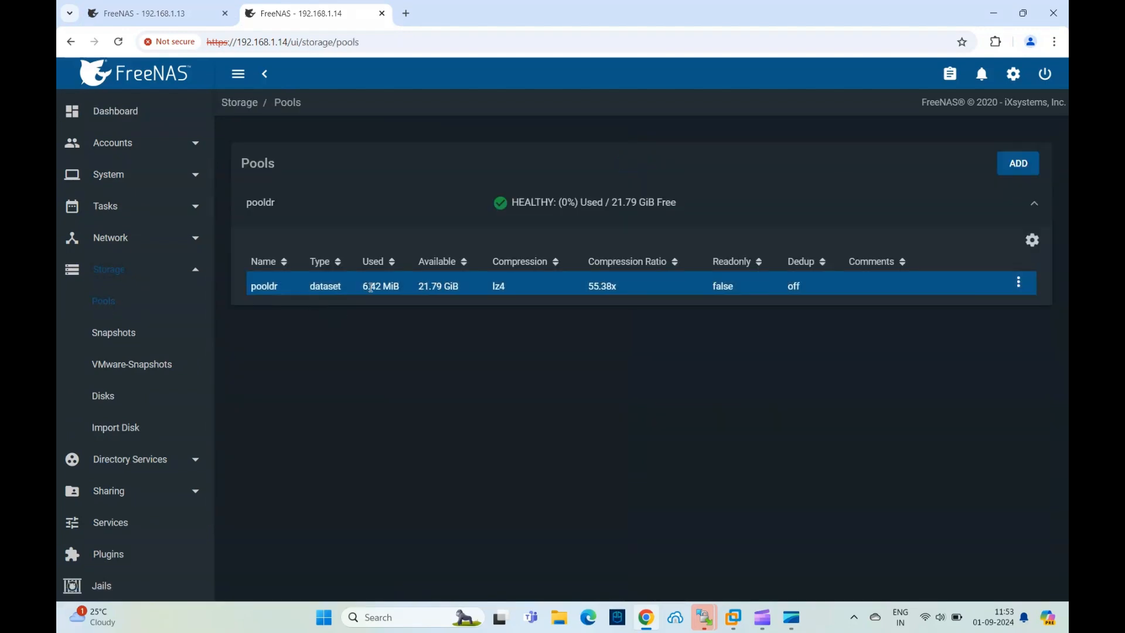
Step: Bring up the pool and pooldr WinSCP sessions and move up from the pooldr folder listing
mouse_move(704, 618)
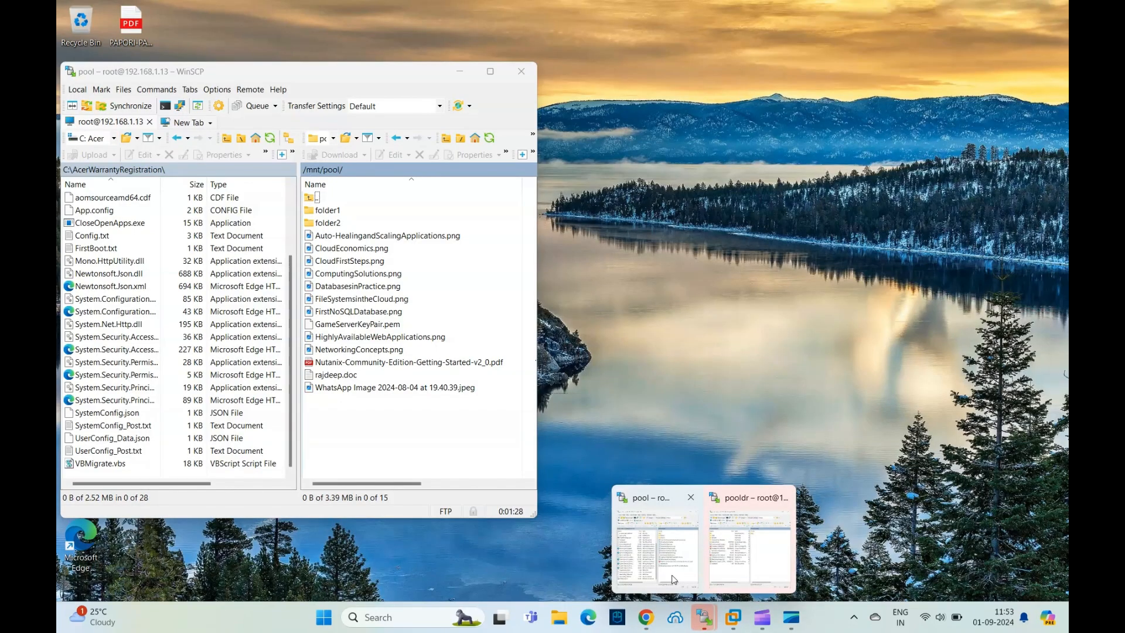
left_click(674, 580)
mouse_move(704, 618)
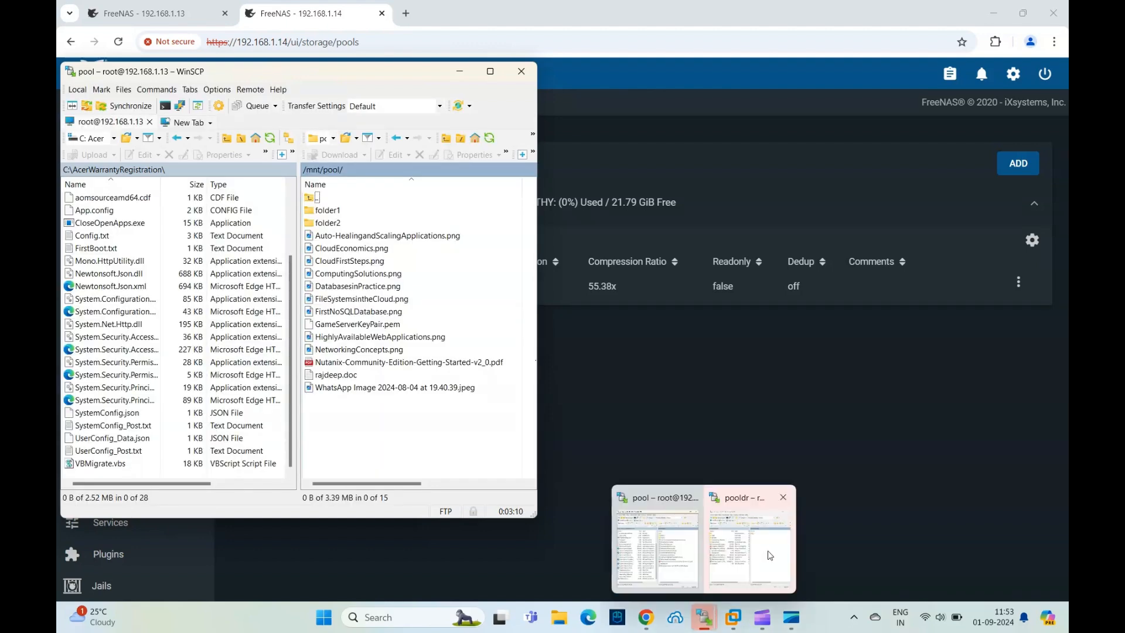
left_click(767, 562)
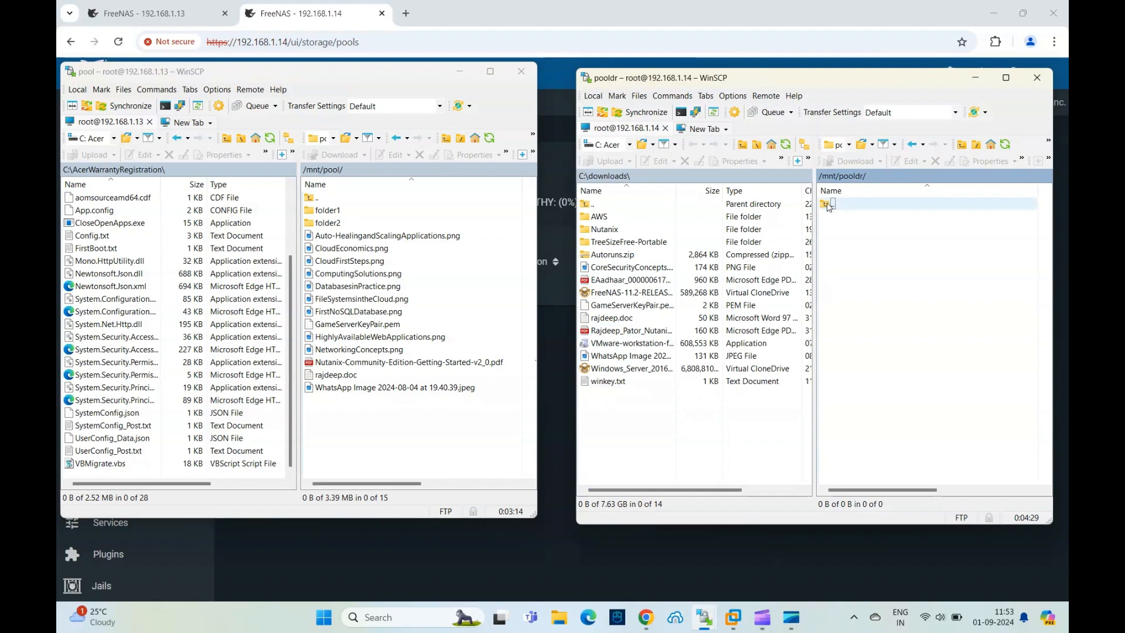
double_click(828, 204)
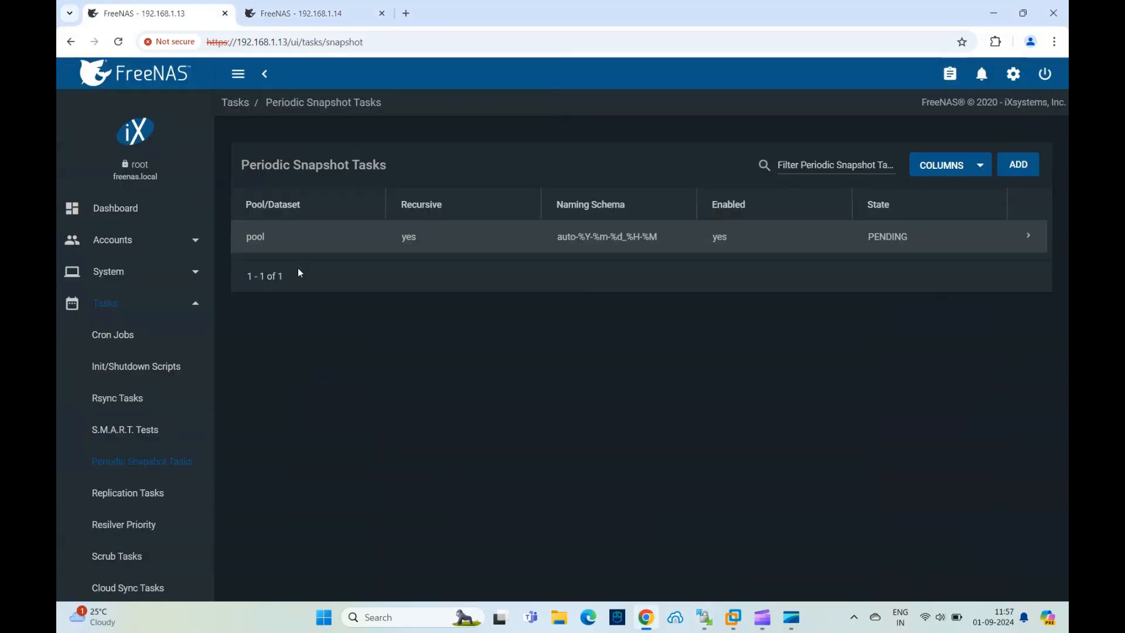
left_click(982, 75)
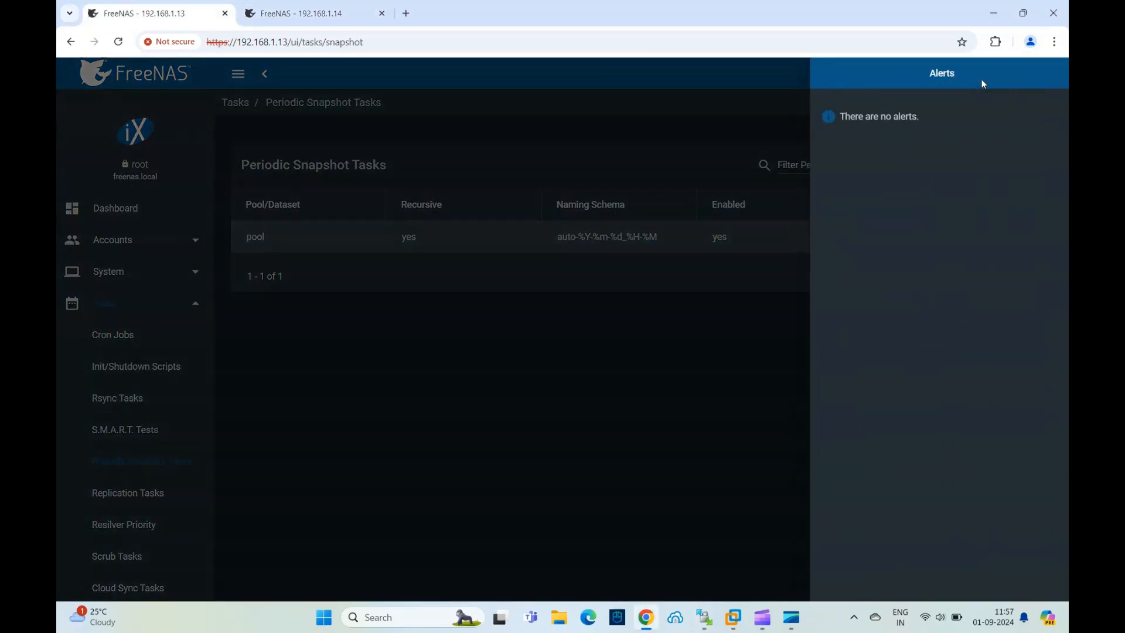
left_click(606, 298)
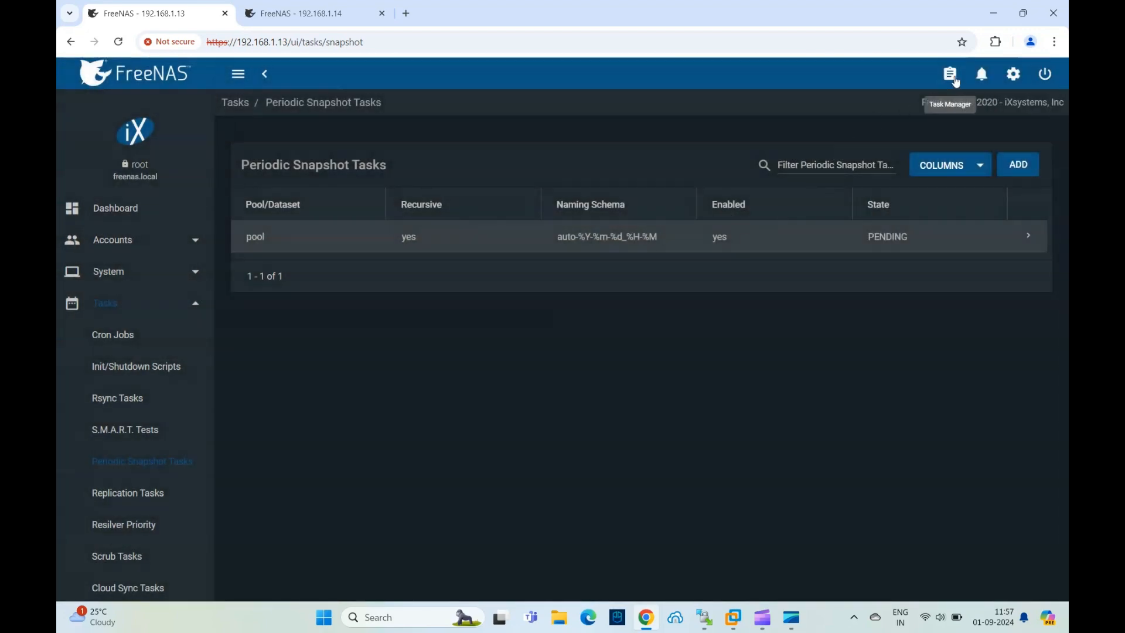
left_click(951, 76)
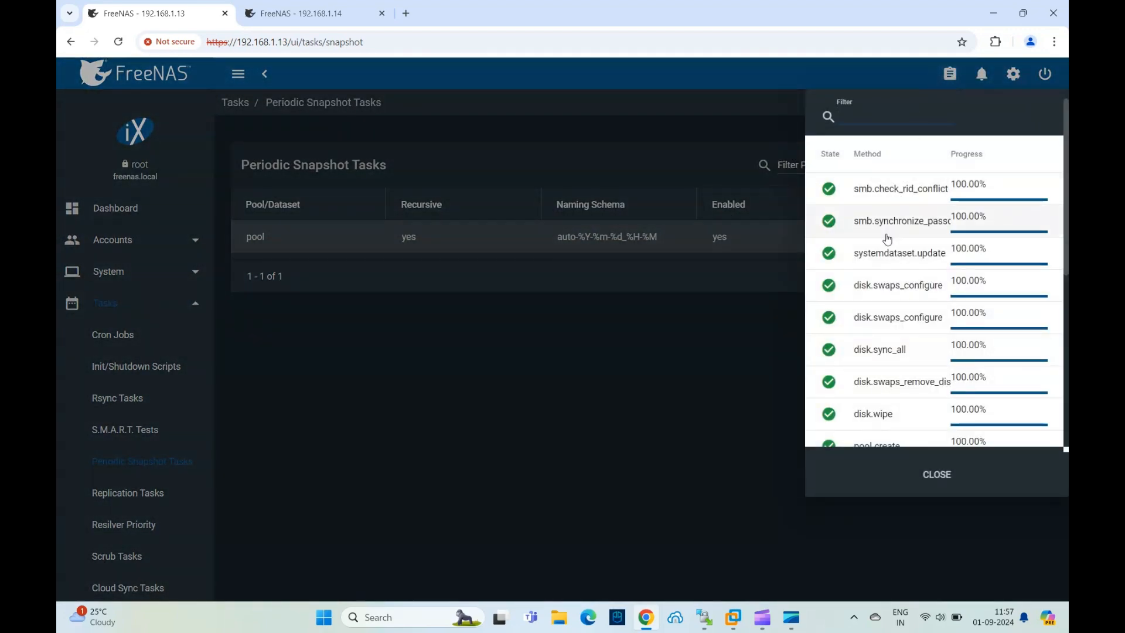
scroll(897, 246, "down", 2)
scroll(897, 246, "down", 4)
scroll(897, 246, "up", 8)
scroll(897, 246, "up", 1)
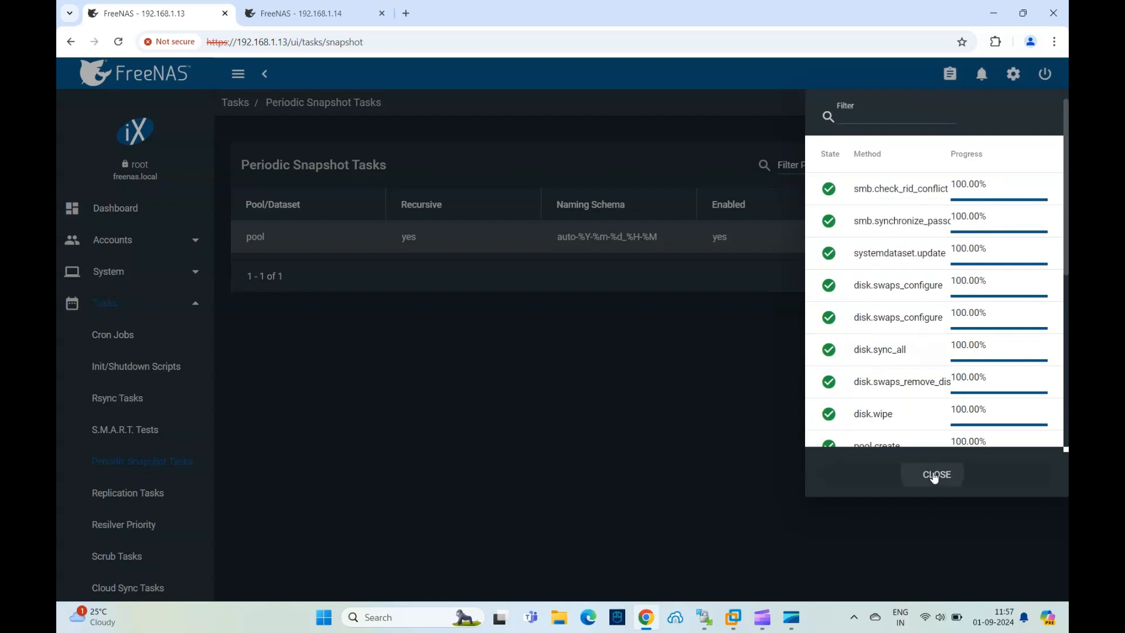
left_click(936, 475)
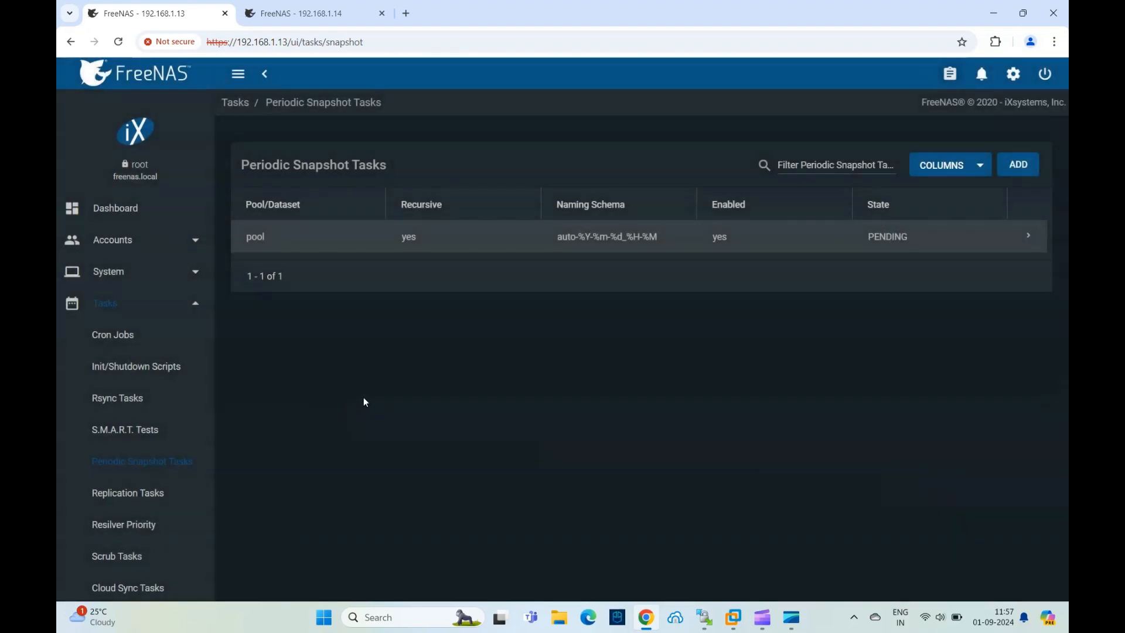
left_click(335, 23)
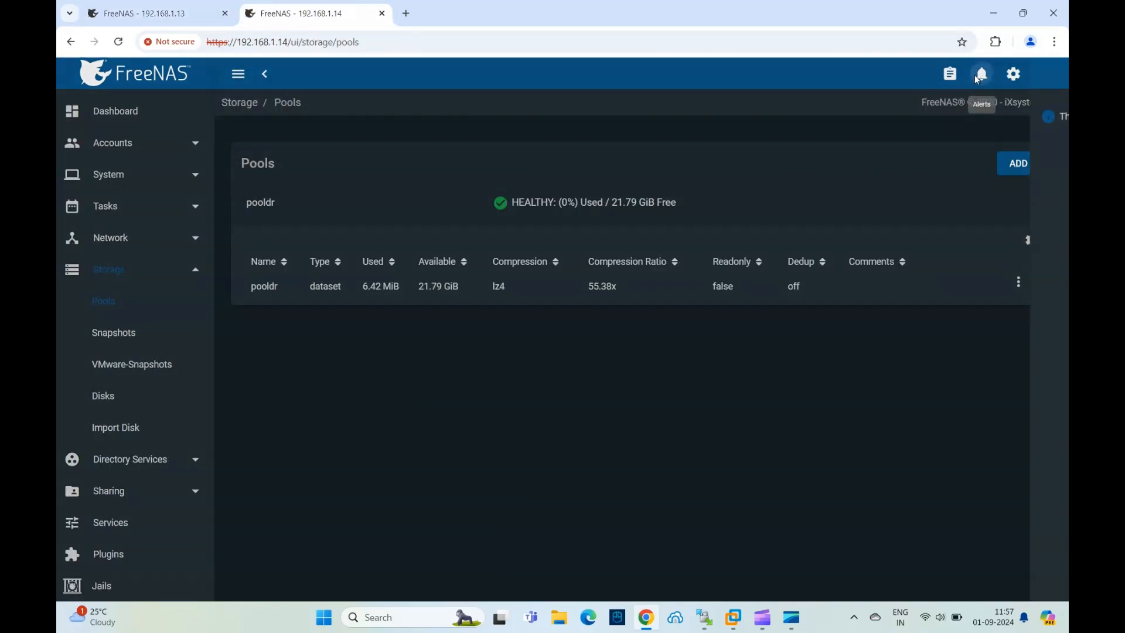
left_click(977, 76)
left_click(686, 86)
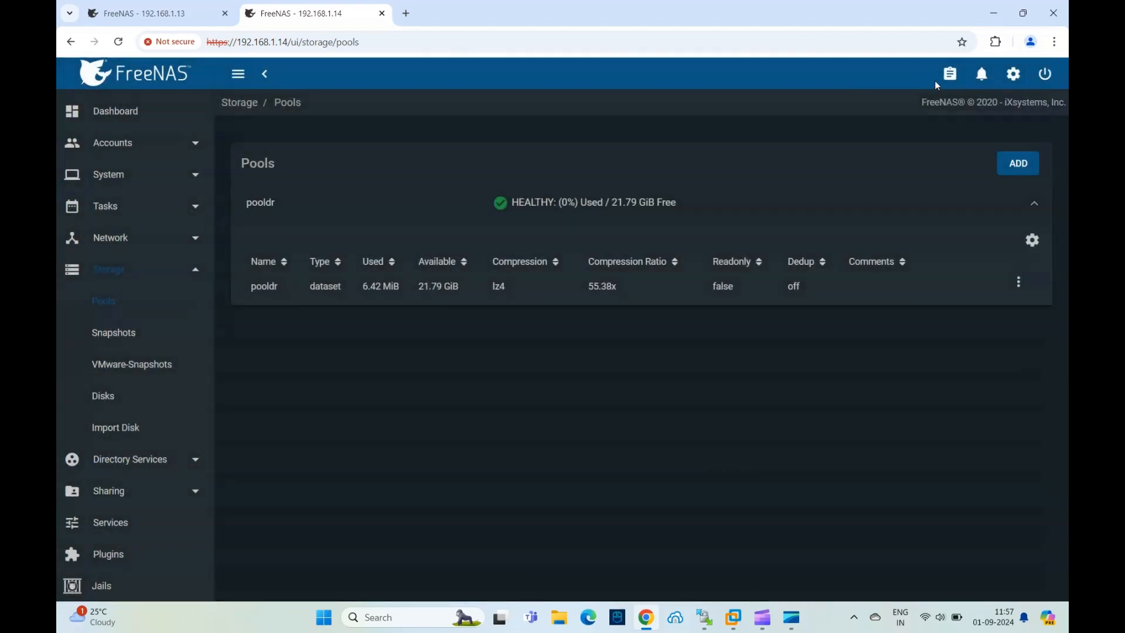
left_click(954, 79)
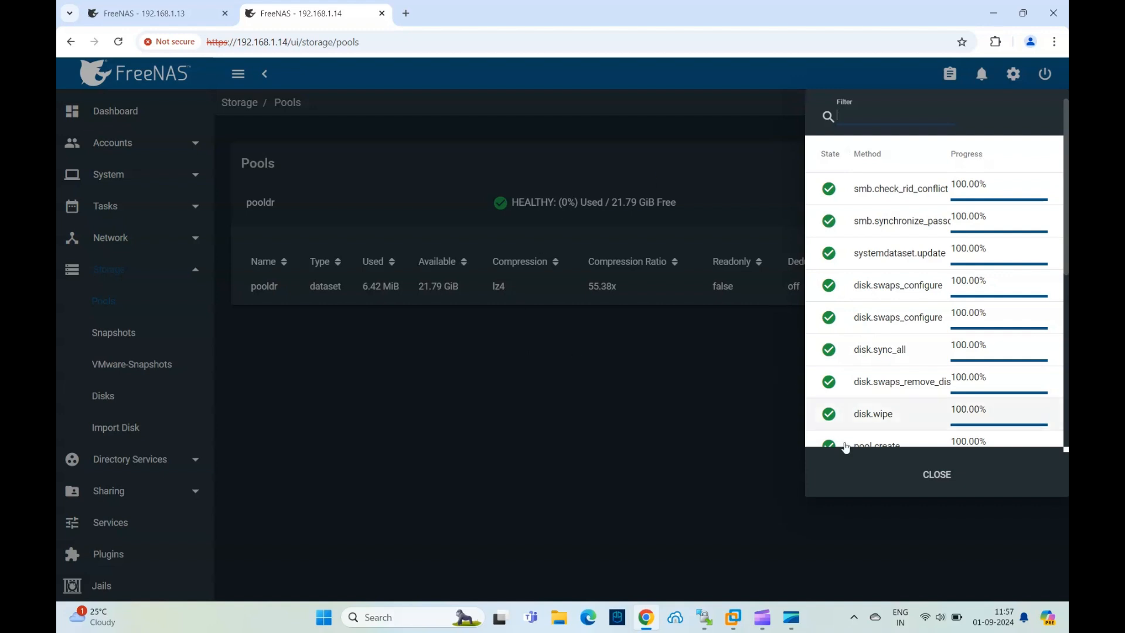
left_click(937, 475)
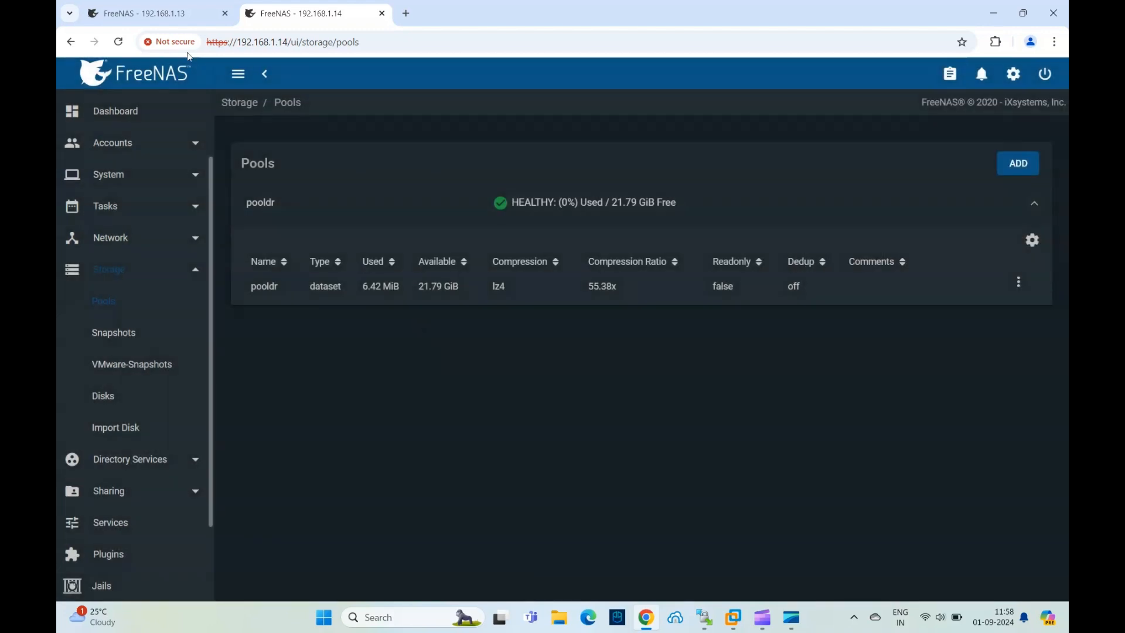
left_click(166, 13)
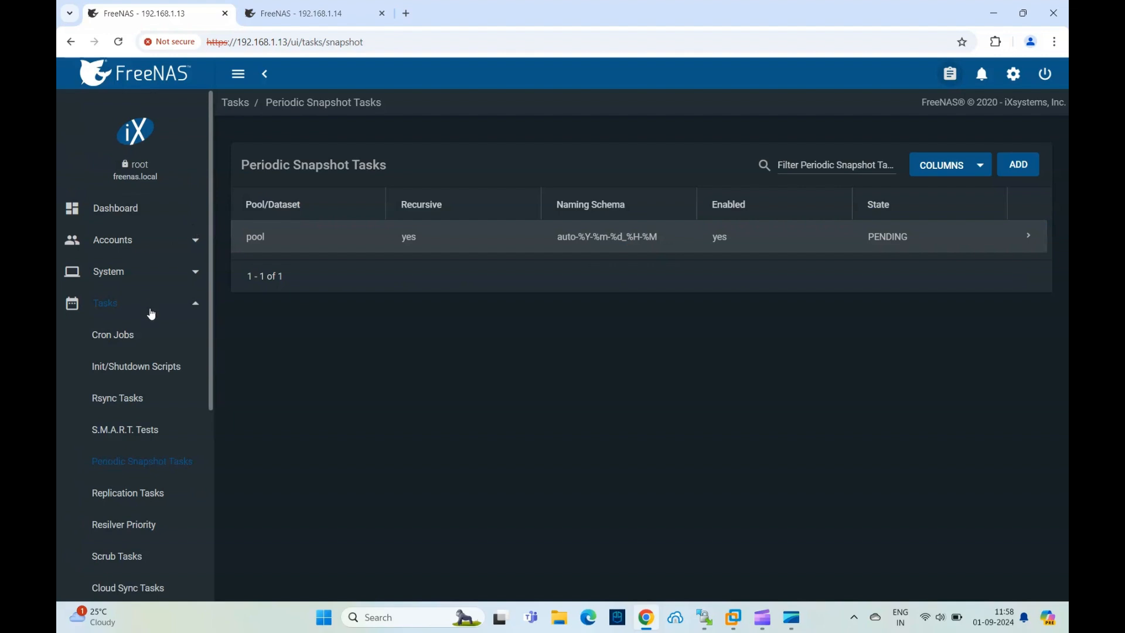
left_click(123, 498)
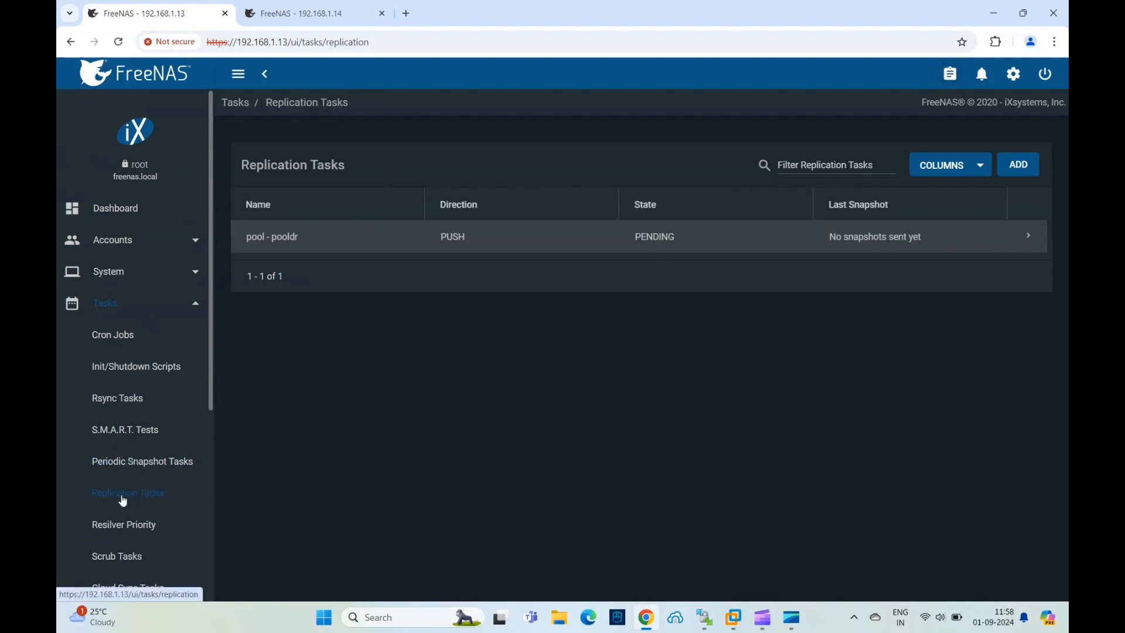
left_click(121, 462)
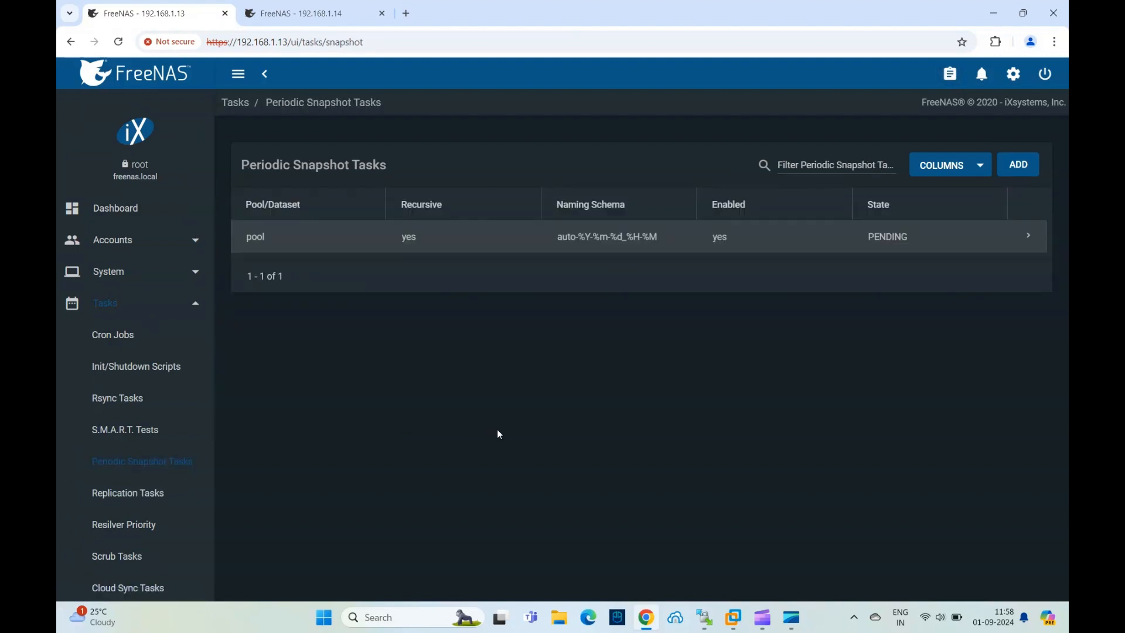